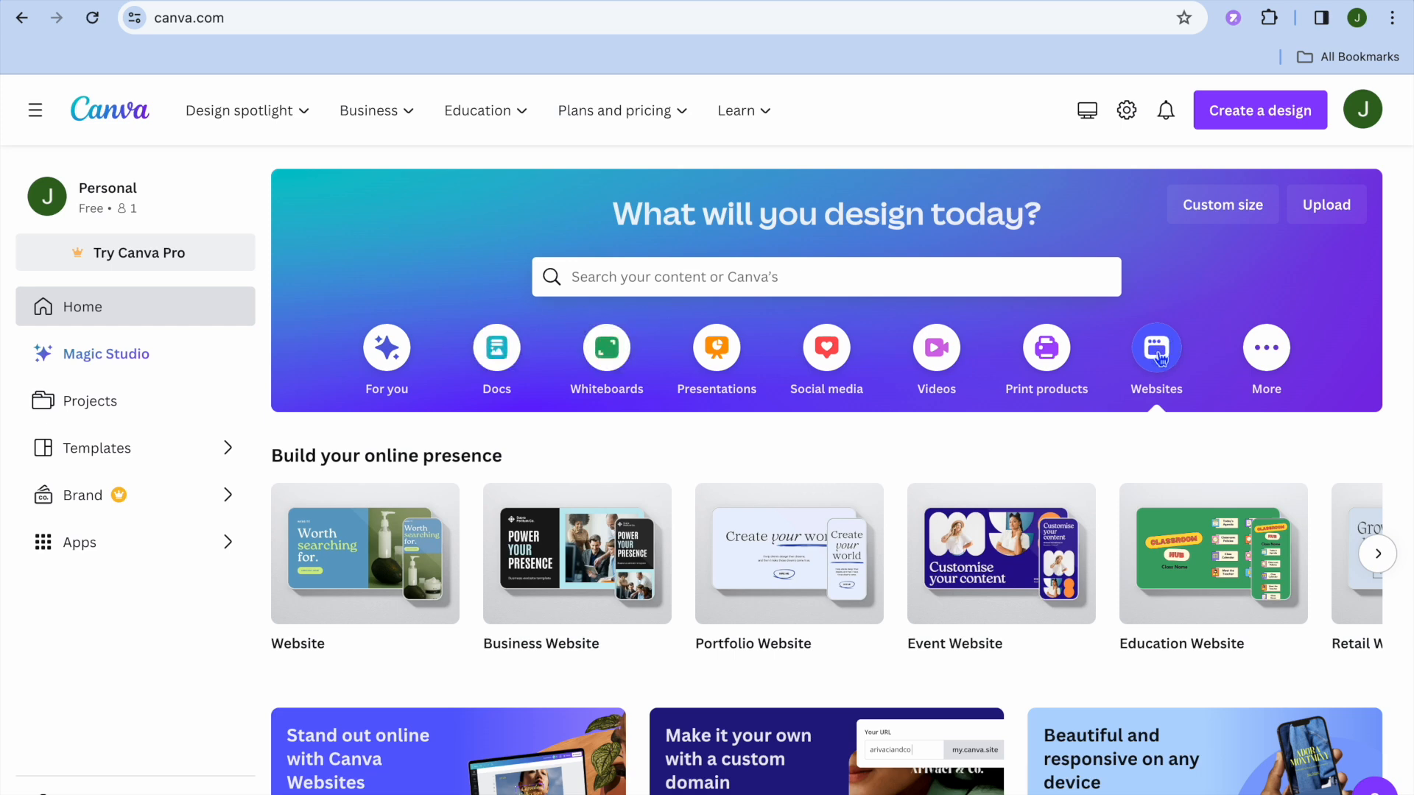
Create a blank Portfolio Website design and open the beige and black, warm neutral photography portfolio template
mouse_move(794, 589)
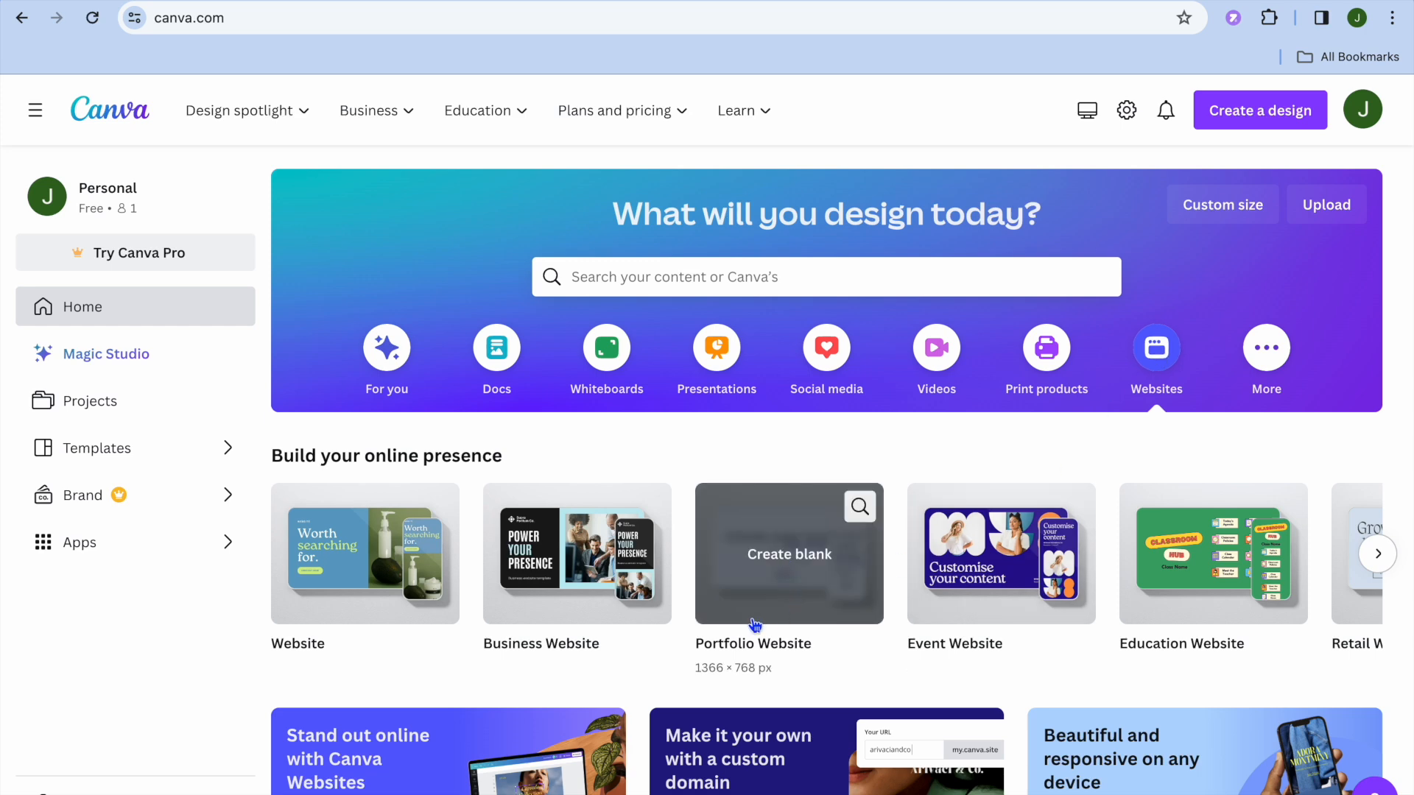
left_click(793, 590)
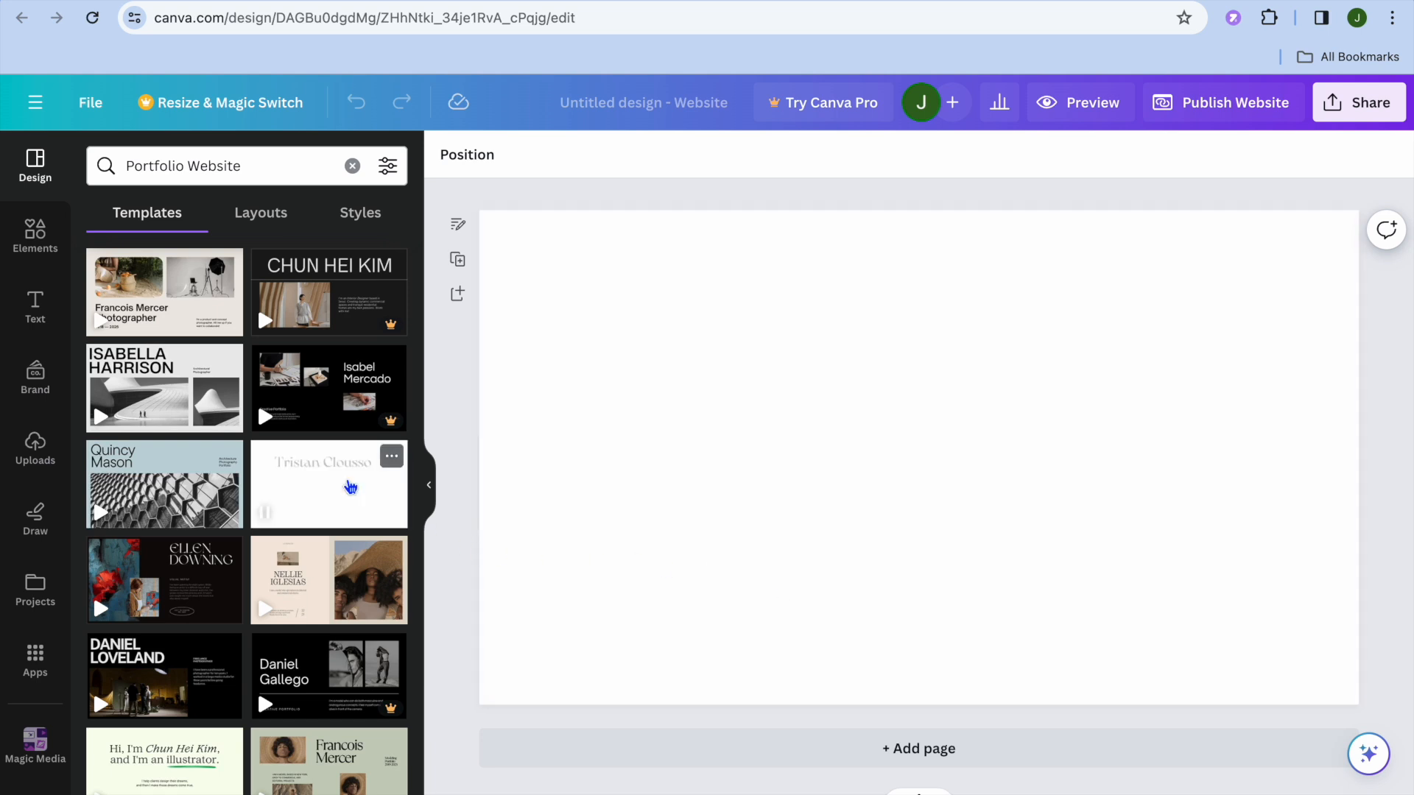
mouse_move(241, 390)
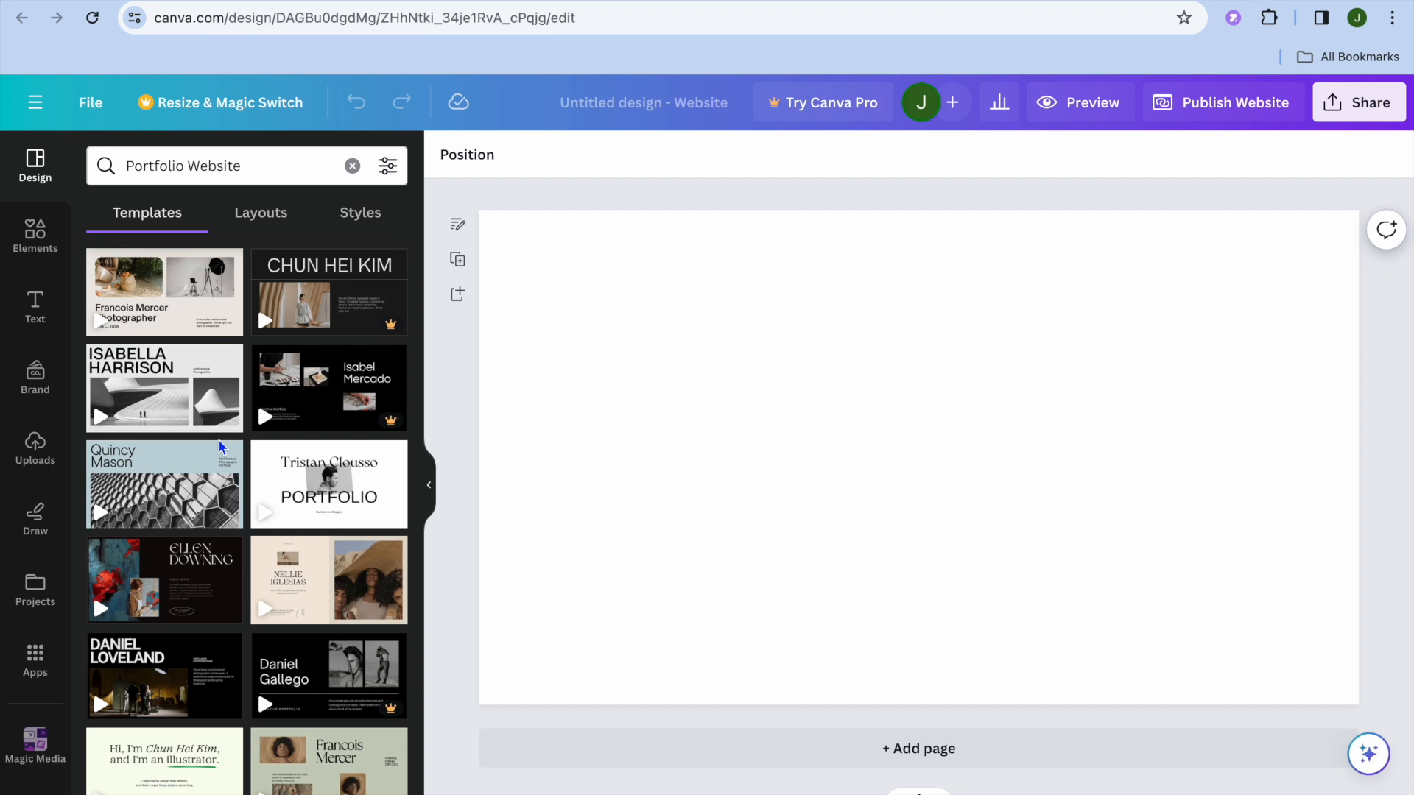
mouse_move(184, 316)
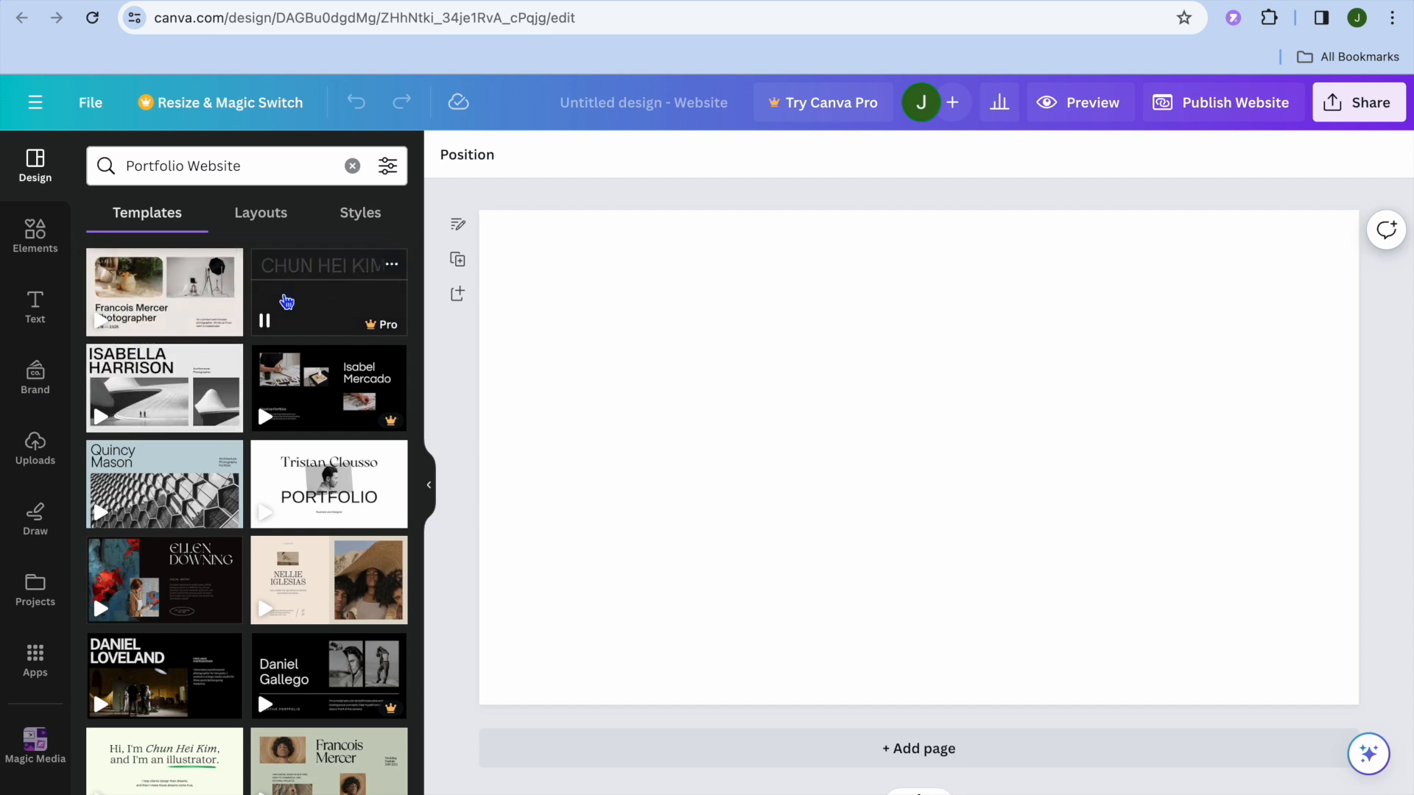
mouse_move(289, 494)
mouse_move(184, 584)
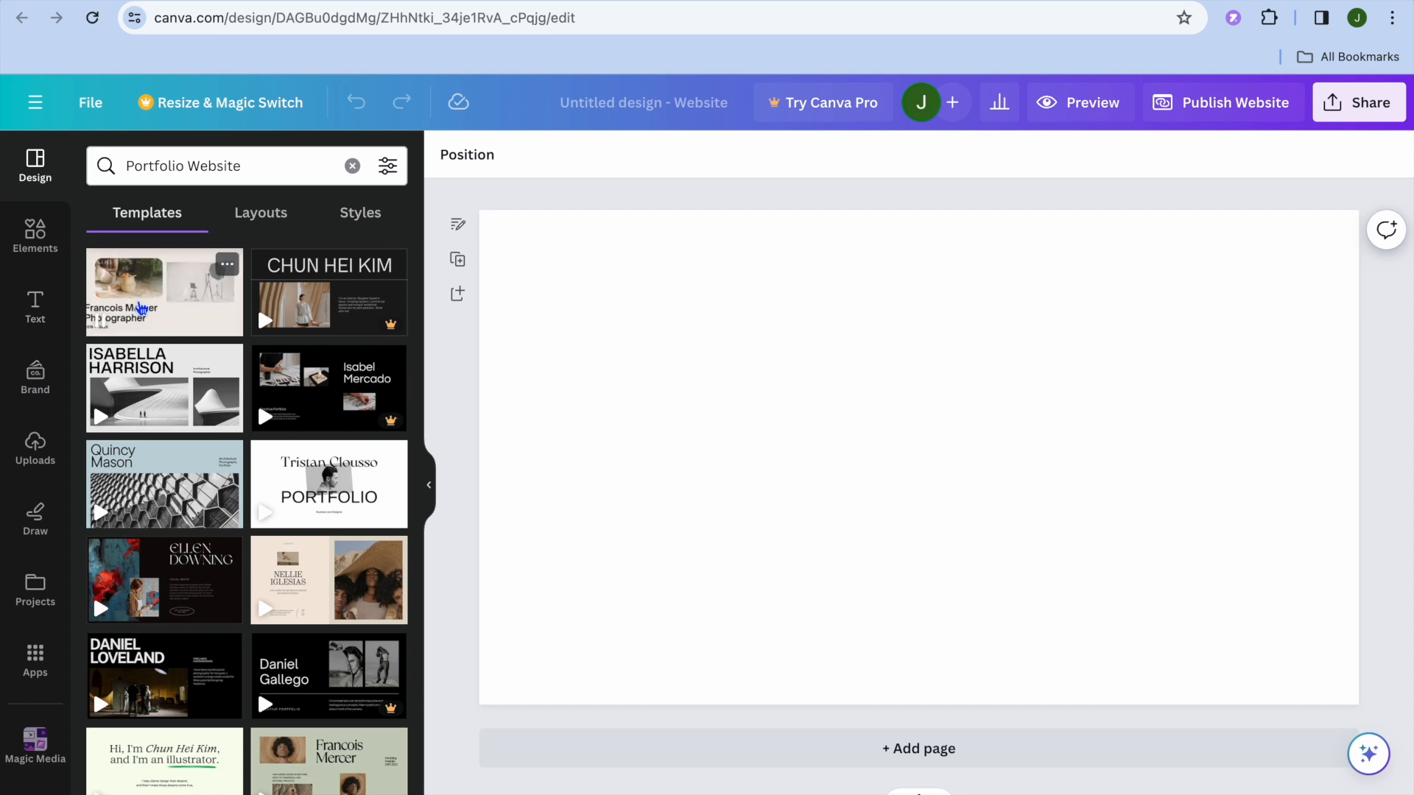
left_click(166, 305)
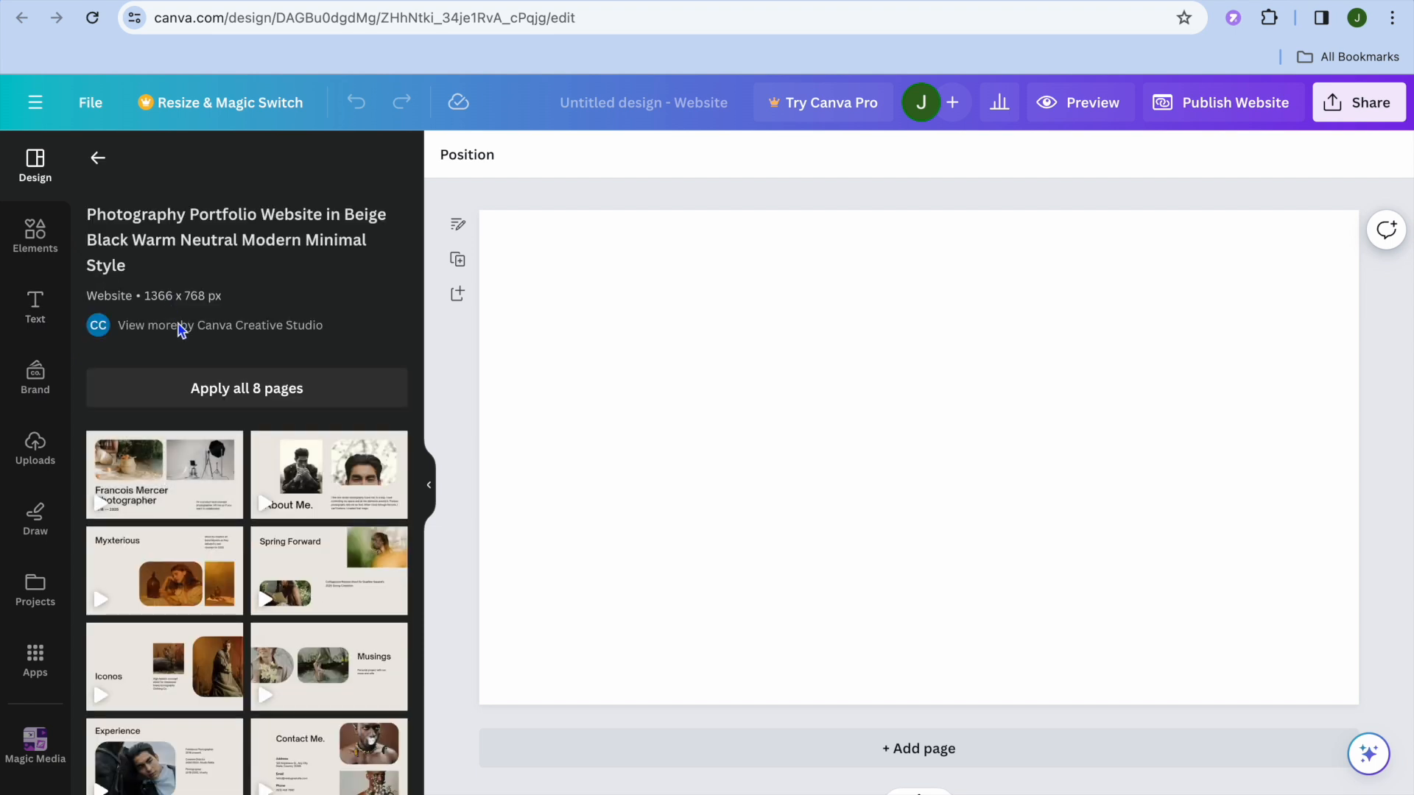
Apply all 8 pages of the Photography Portfolio Website template to the design
mouse_move(212, 552)
scroll(213, 552, "down", 4)
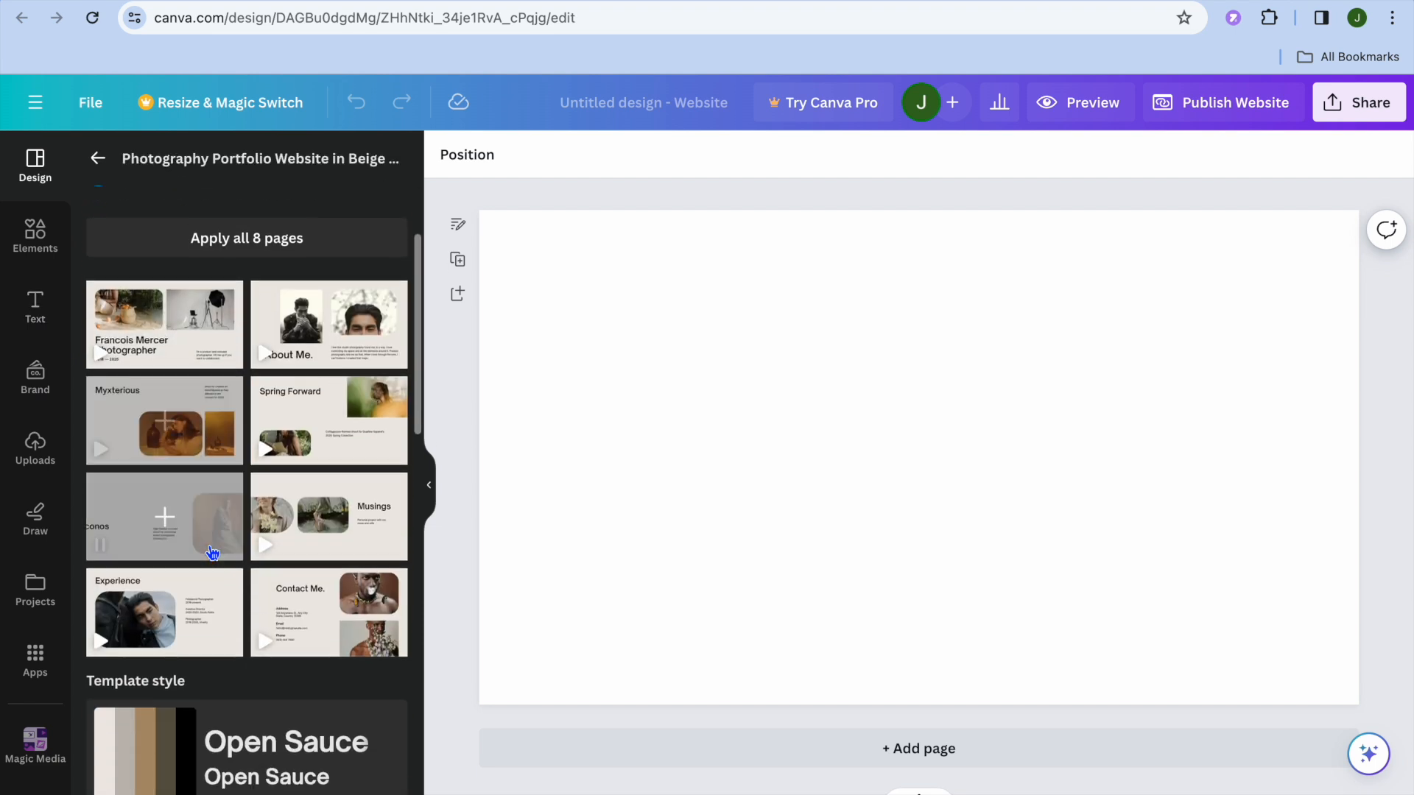
mouse_move(291, 464)
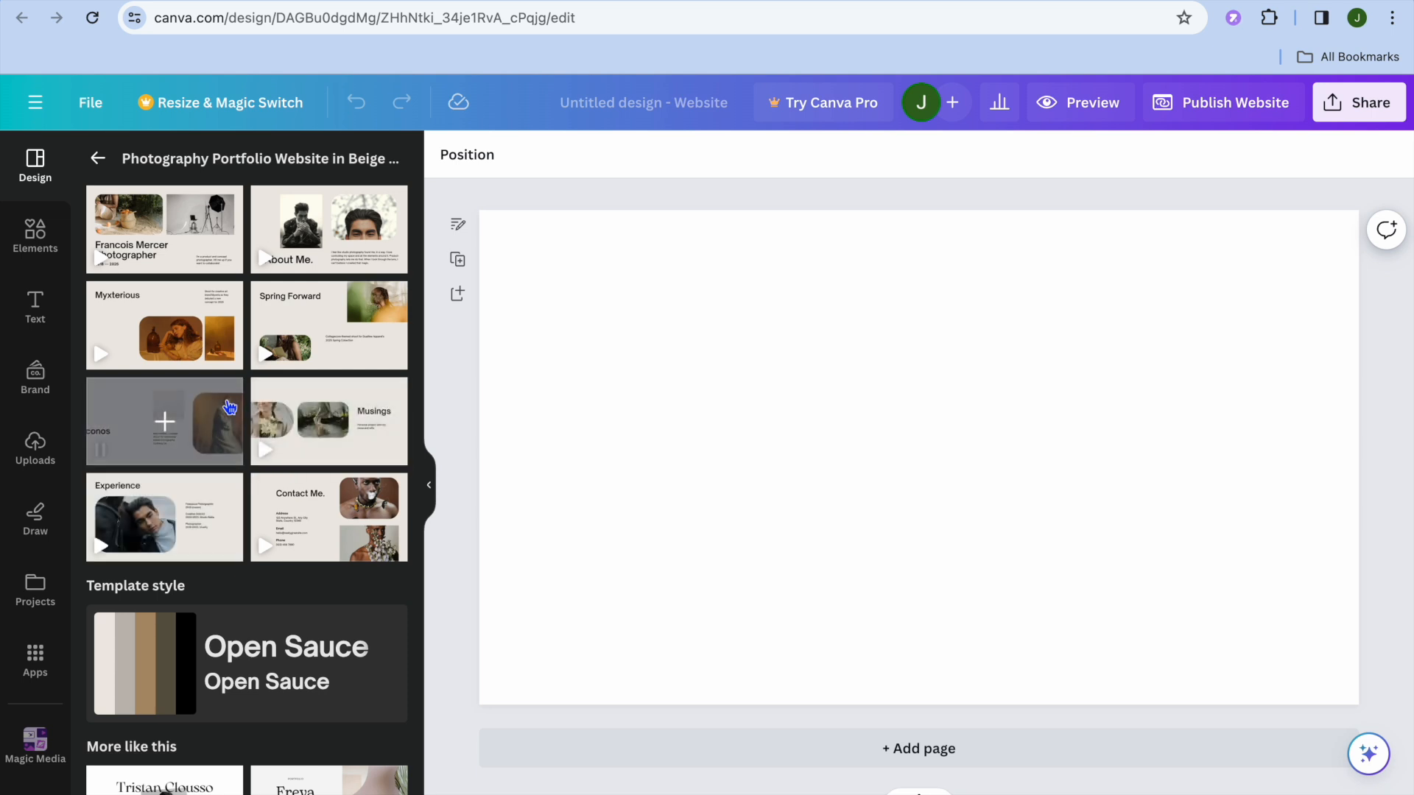
scroll(169, 420, "up", 1)
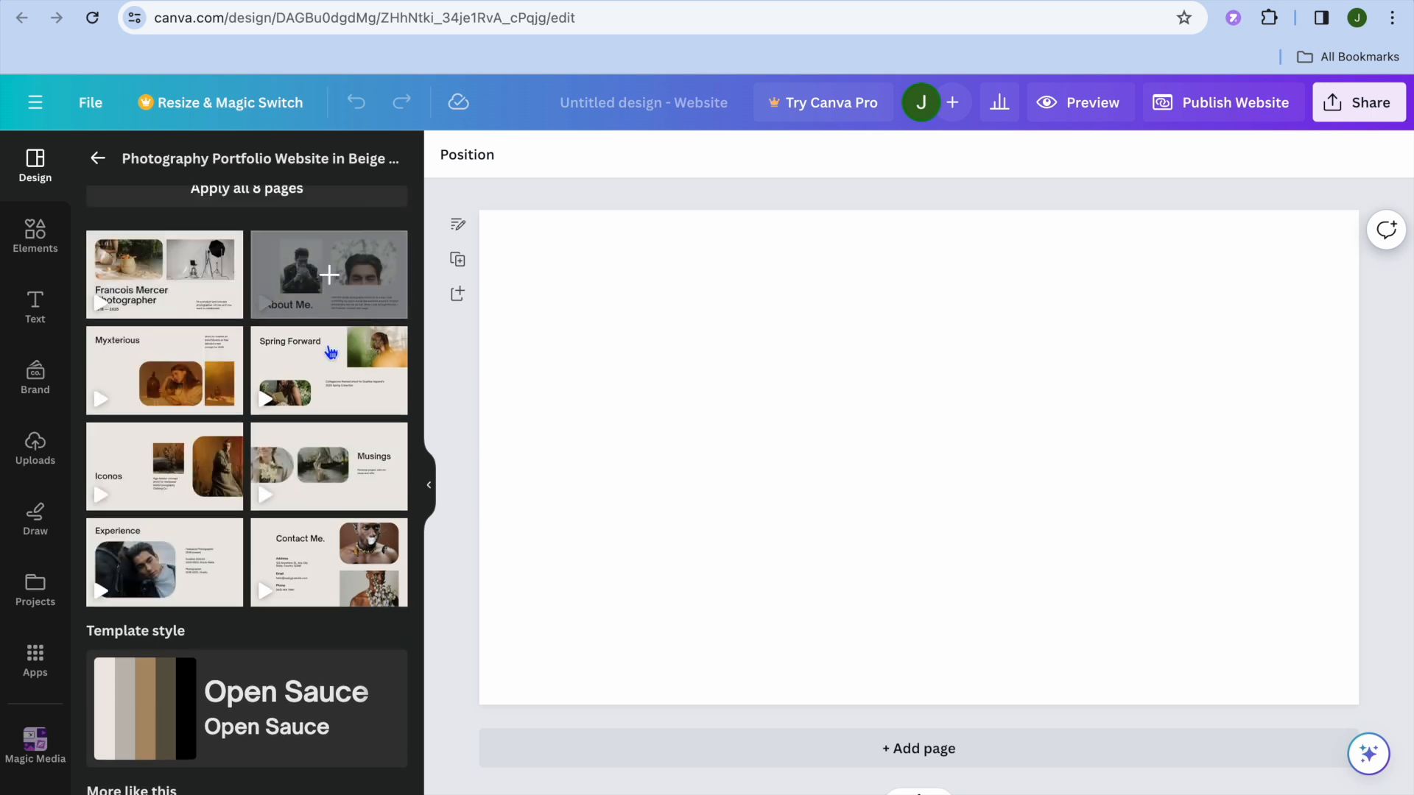
mouse_move(353, 436)
scroll(353, 436, "up", 2)
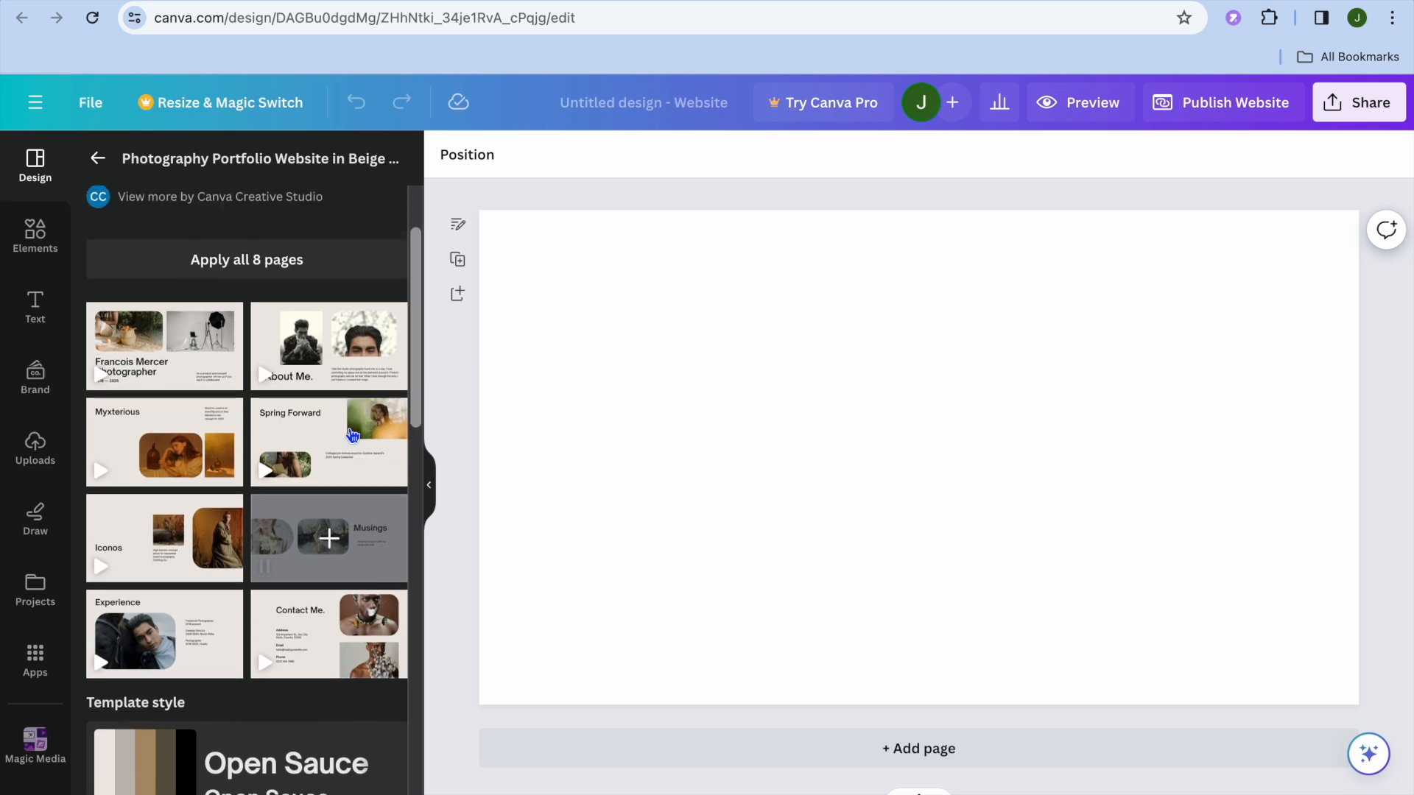
left_click(279, 295)
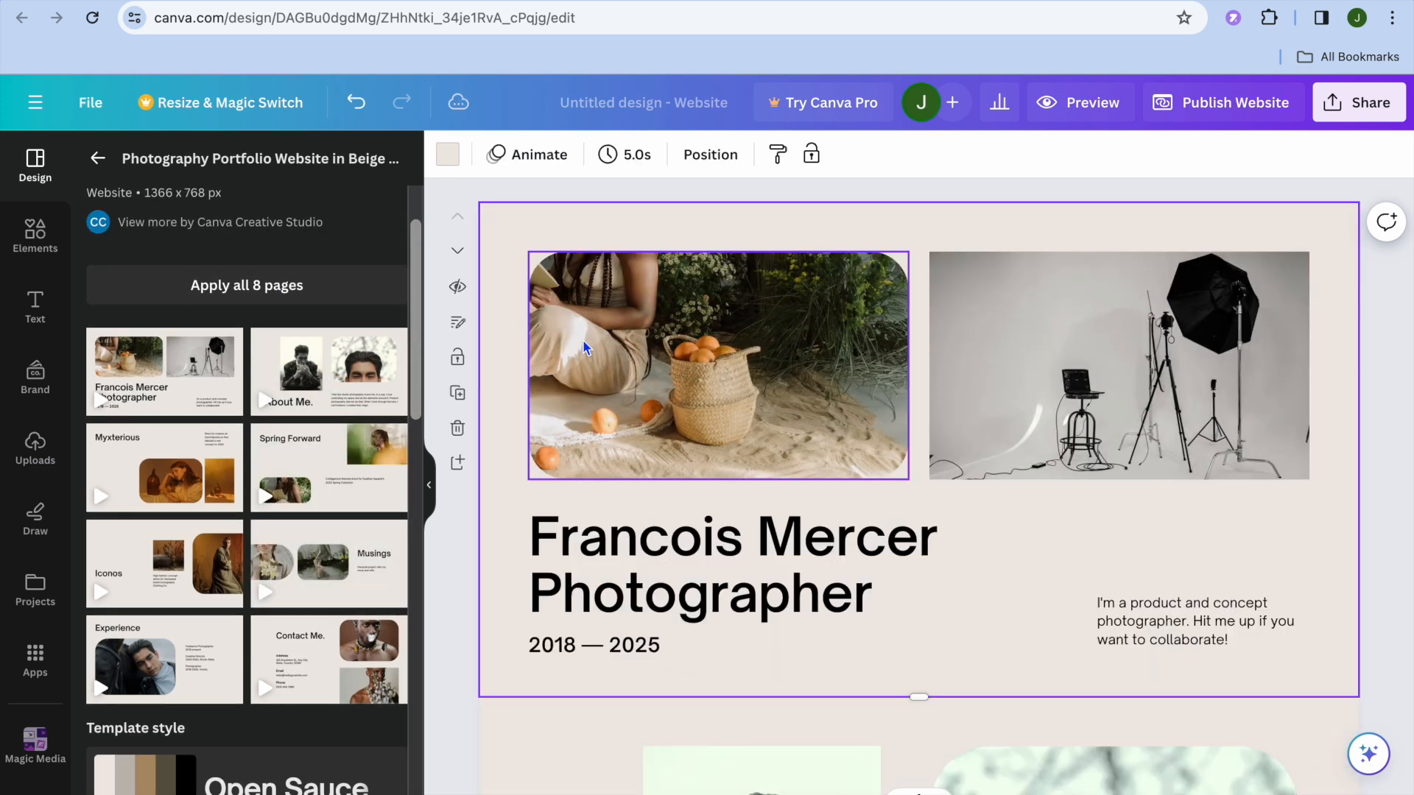
Add a blank page after the opening photographer page and move it up to be the website's first page
scroll(764, 361, "down", 10)
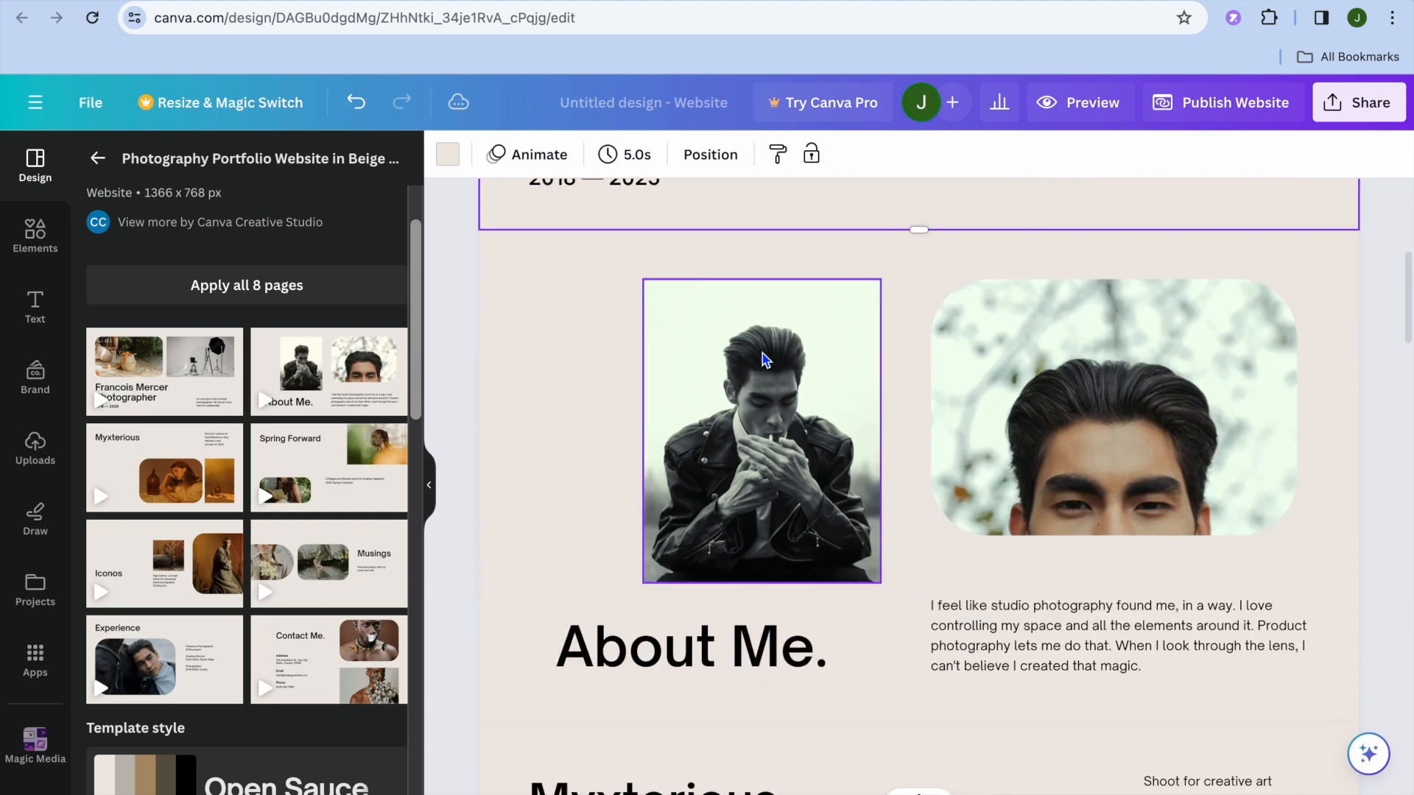
scroll(763, 360, "up", 14)
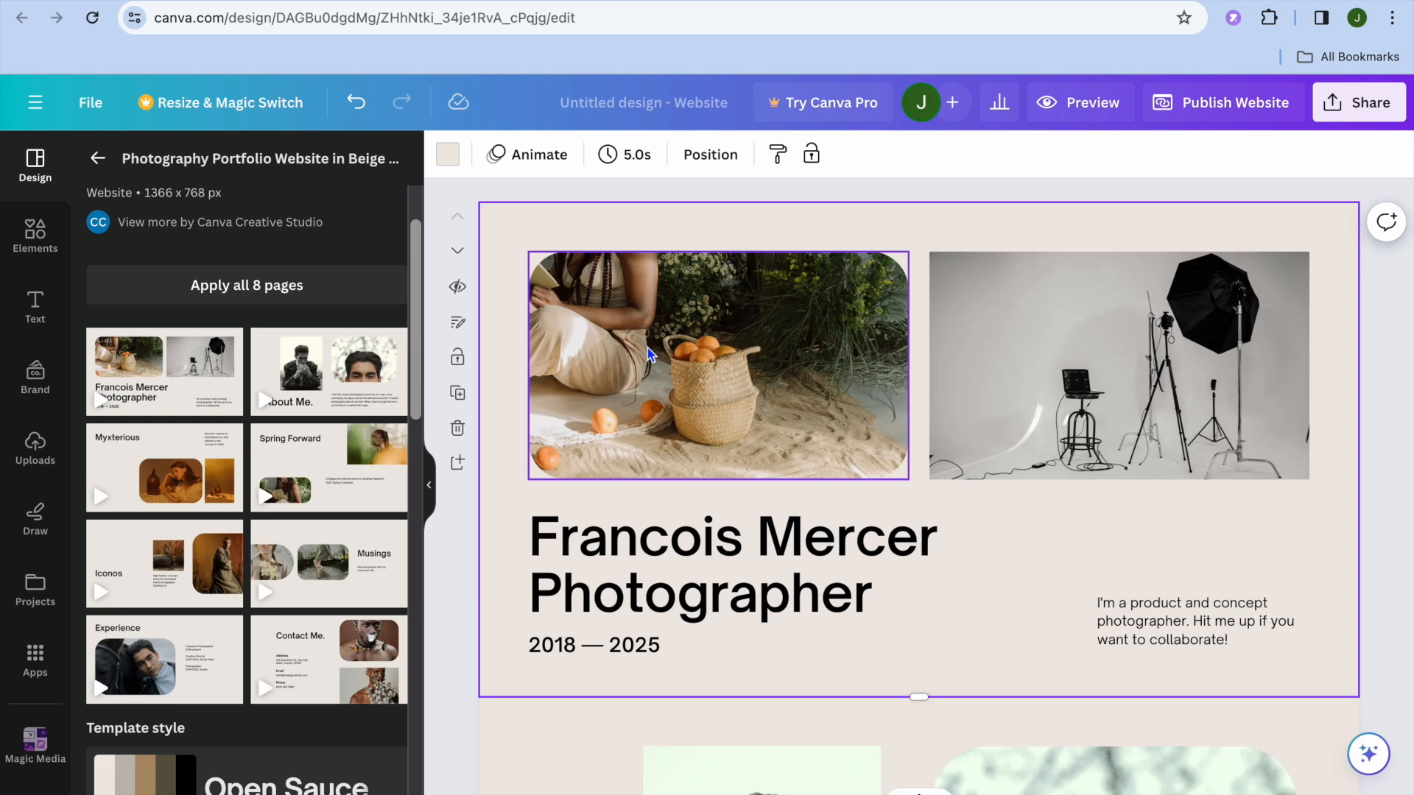
scroll(656, 470, "down", 5)
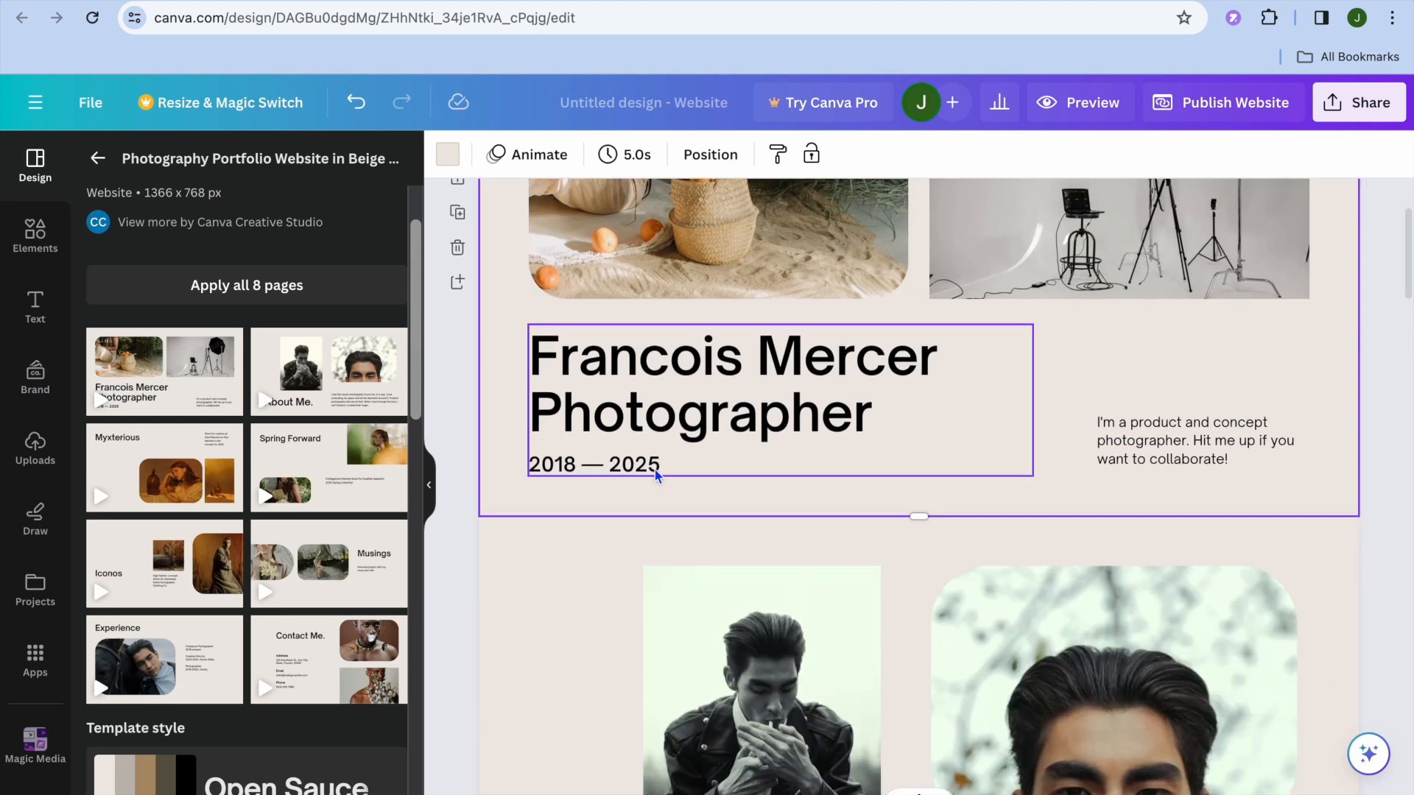
scroll(656, 470, "up", 5)
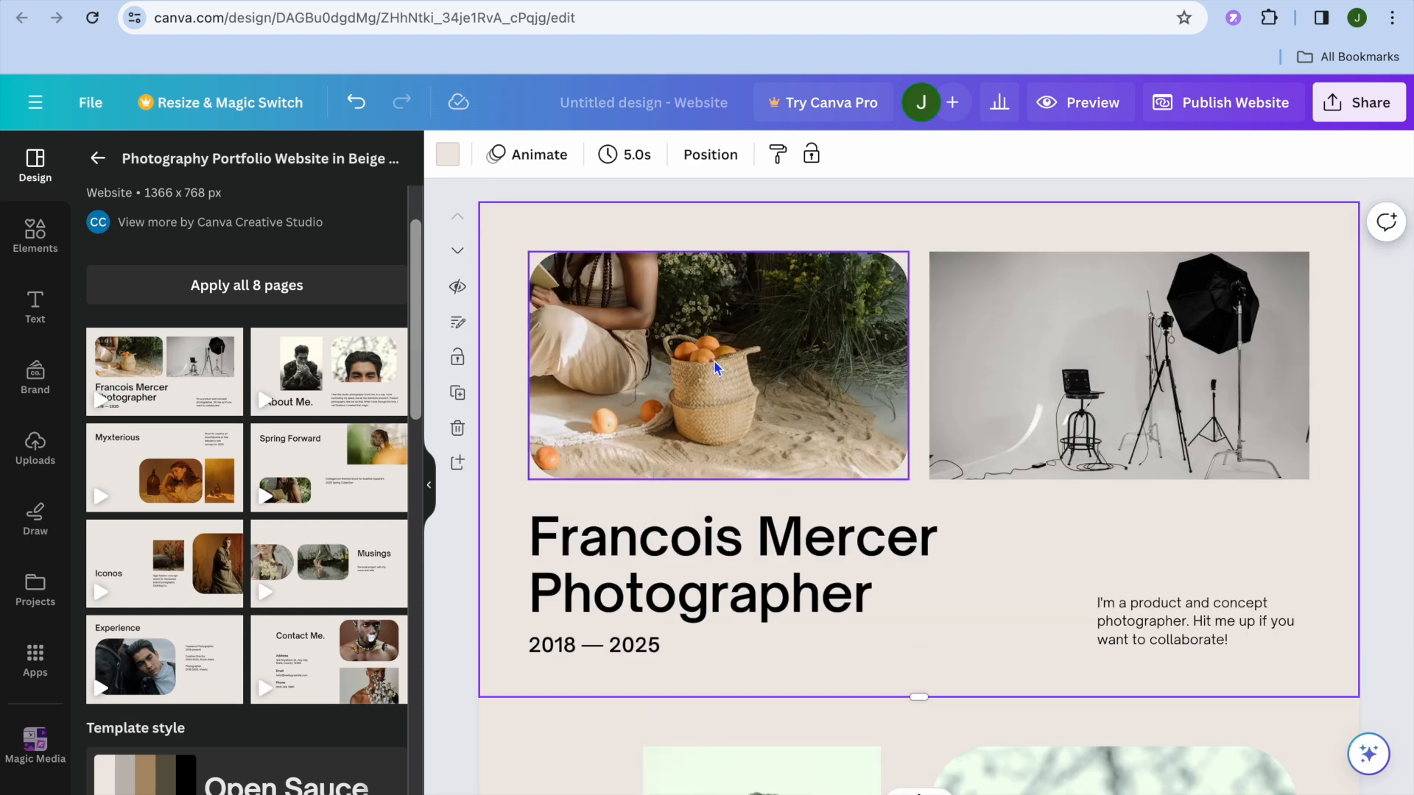
left_click(458, 464)
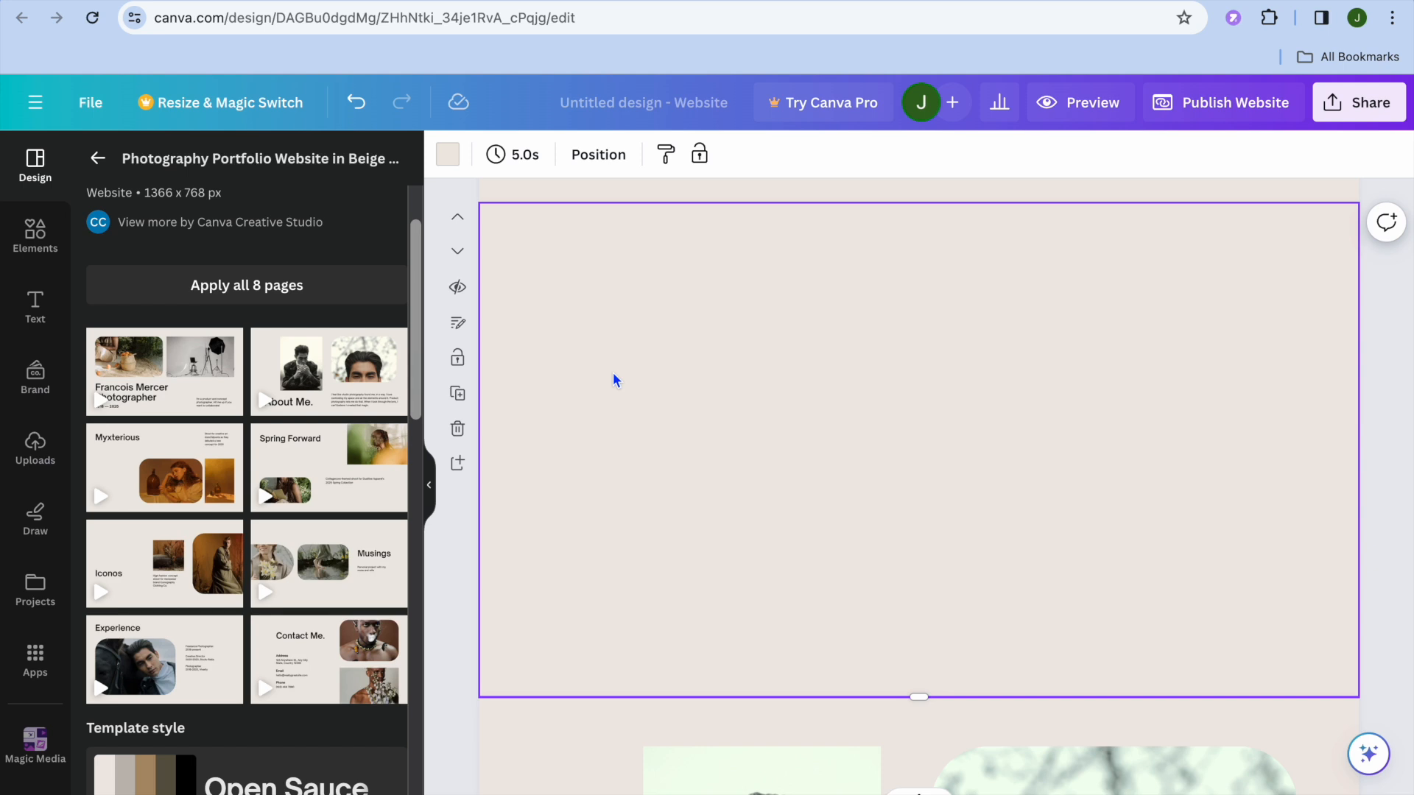
scroll(613, 380, "up", 3)
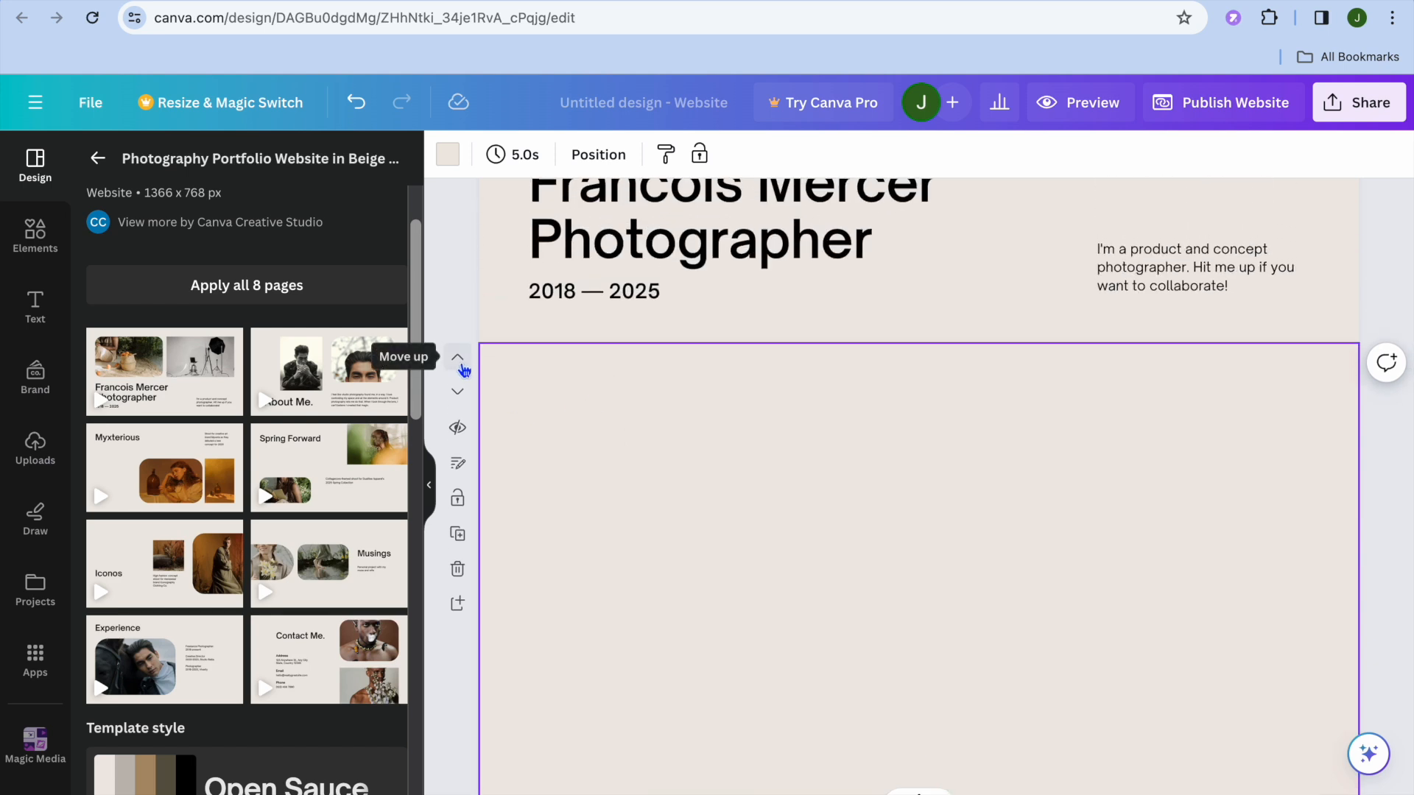
left_click(460, 361)
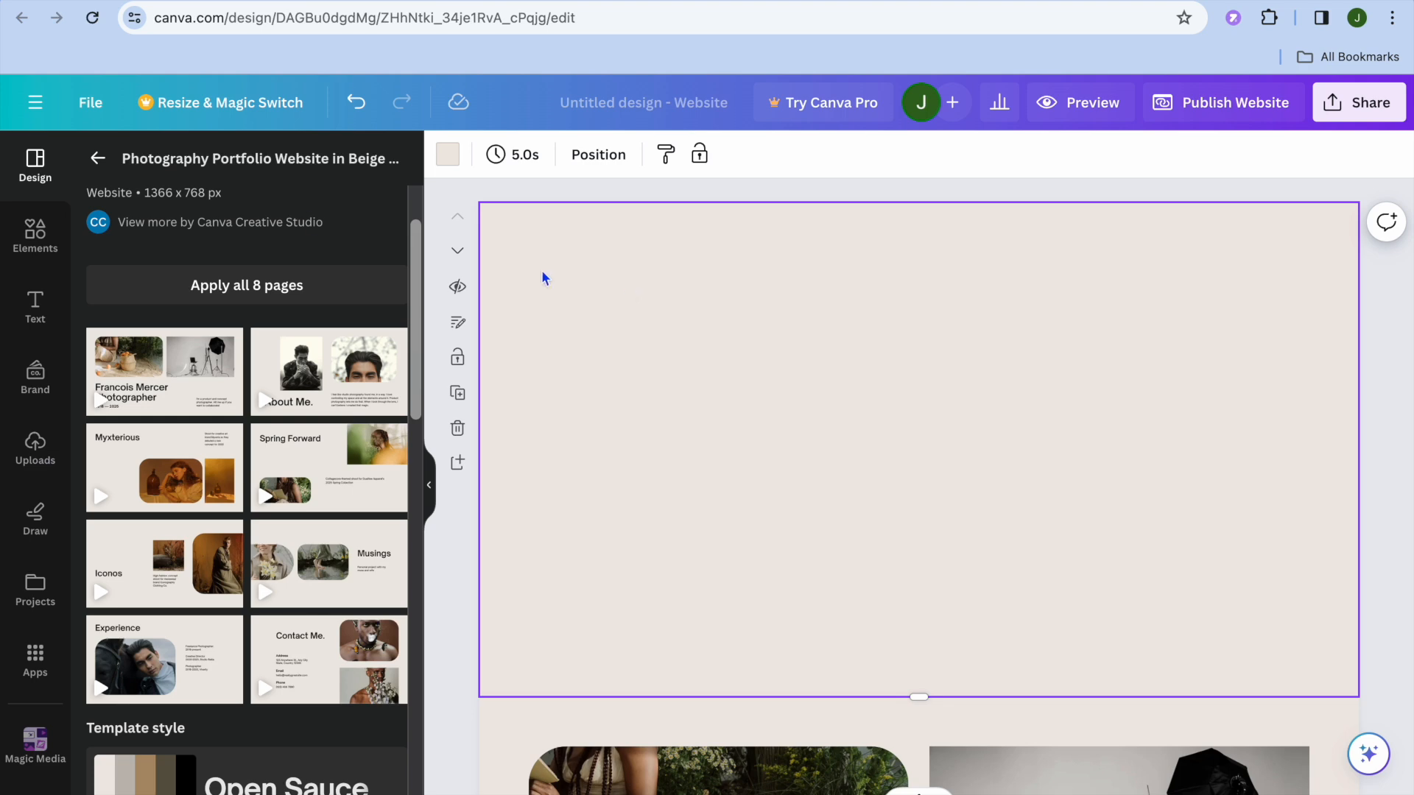
Apply the website layout with a logo, title and description beside a half-page image to the blank first page
left_click(98, 158)
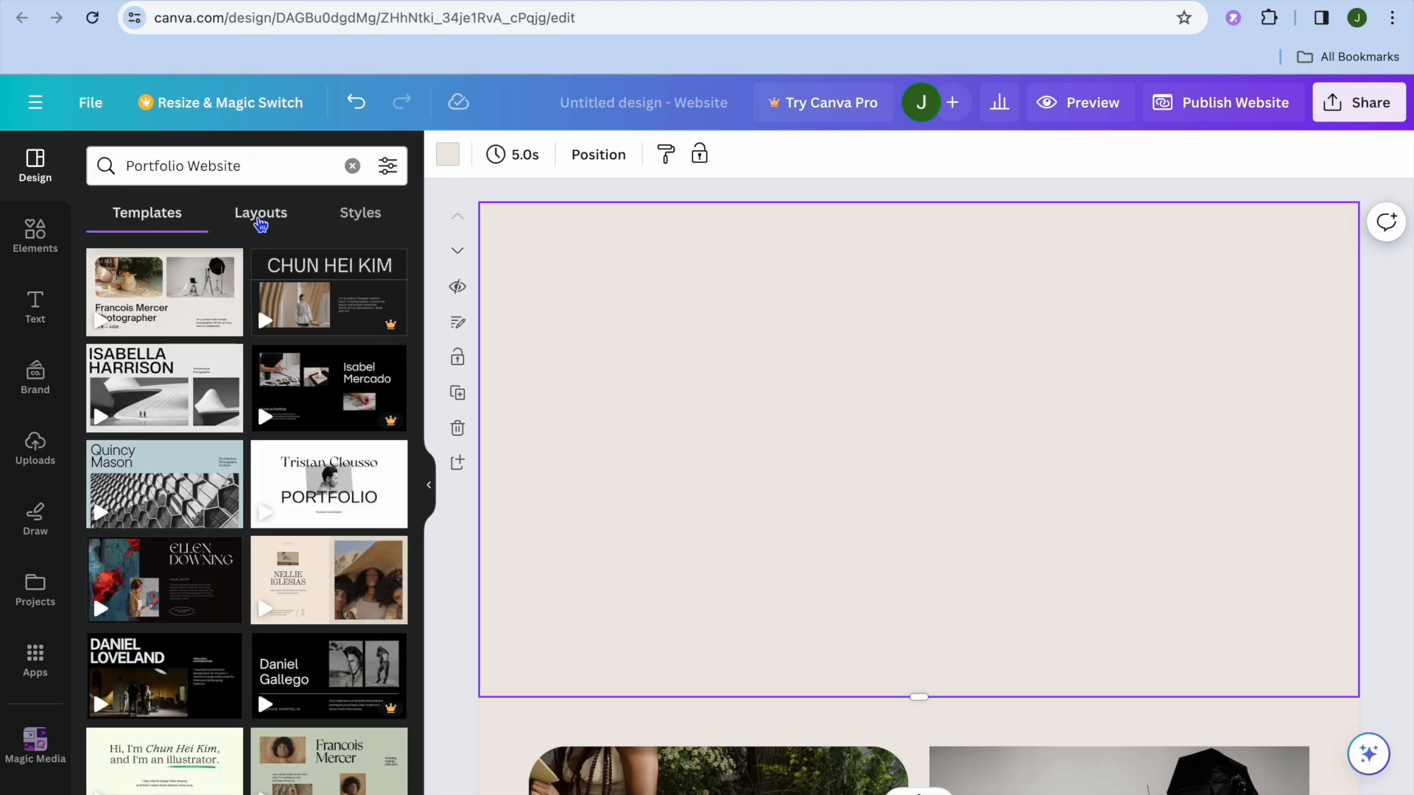
left_click(269, 221)
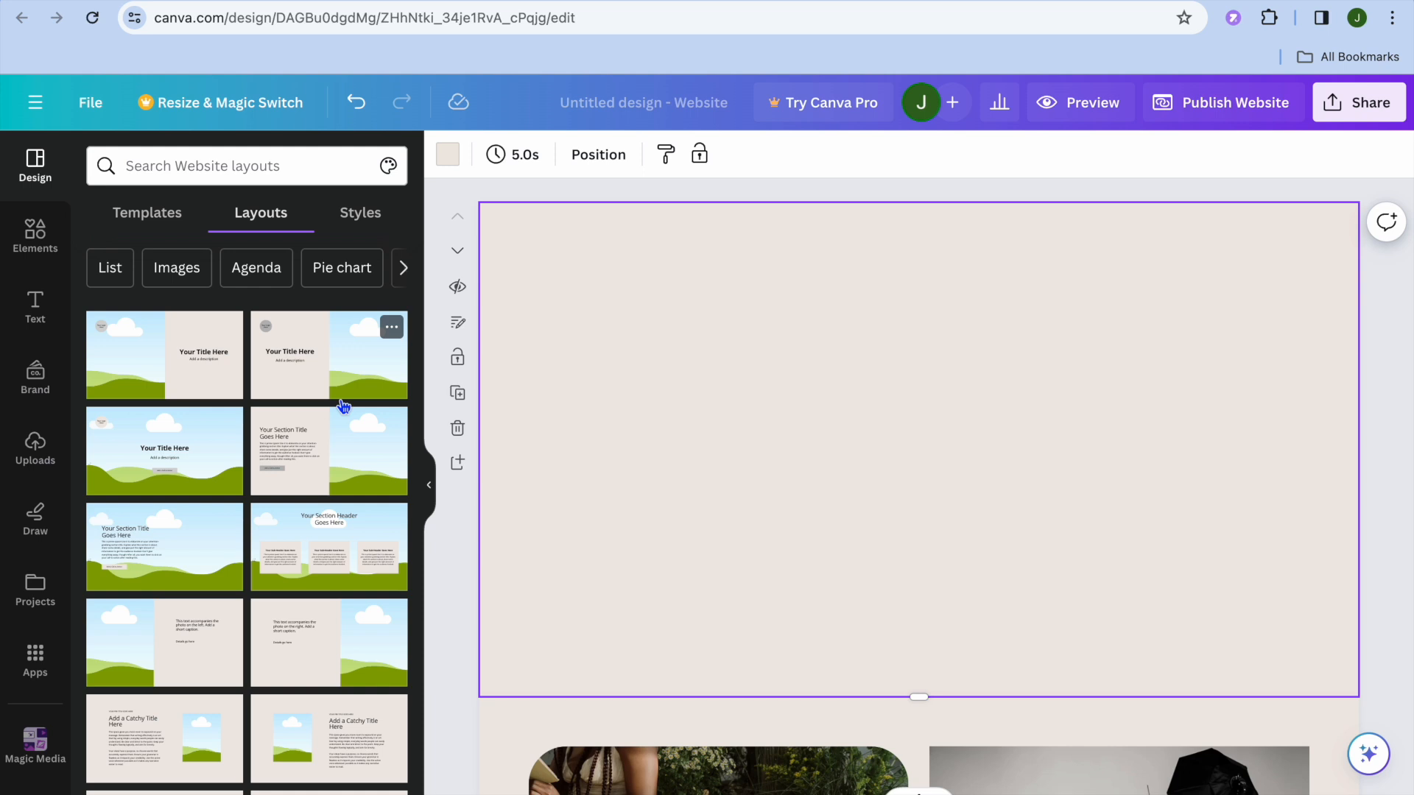
scroll(343, 405, "down", 10)
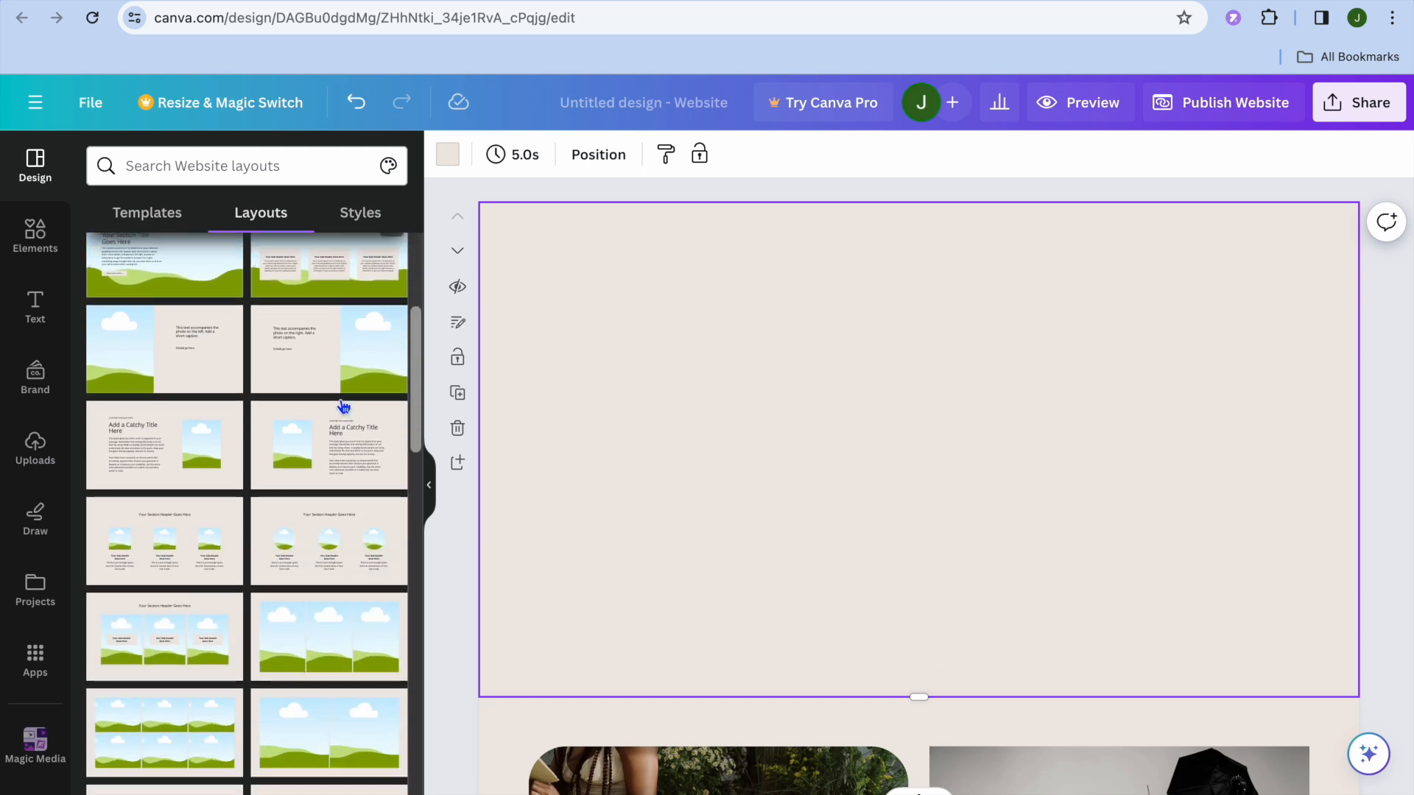
scroll(344, 408, "down", 1)
scroll(343, 405, "down", 10)
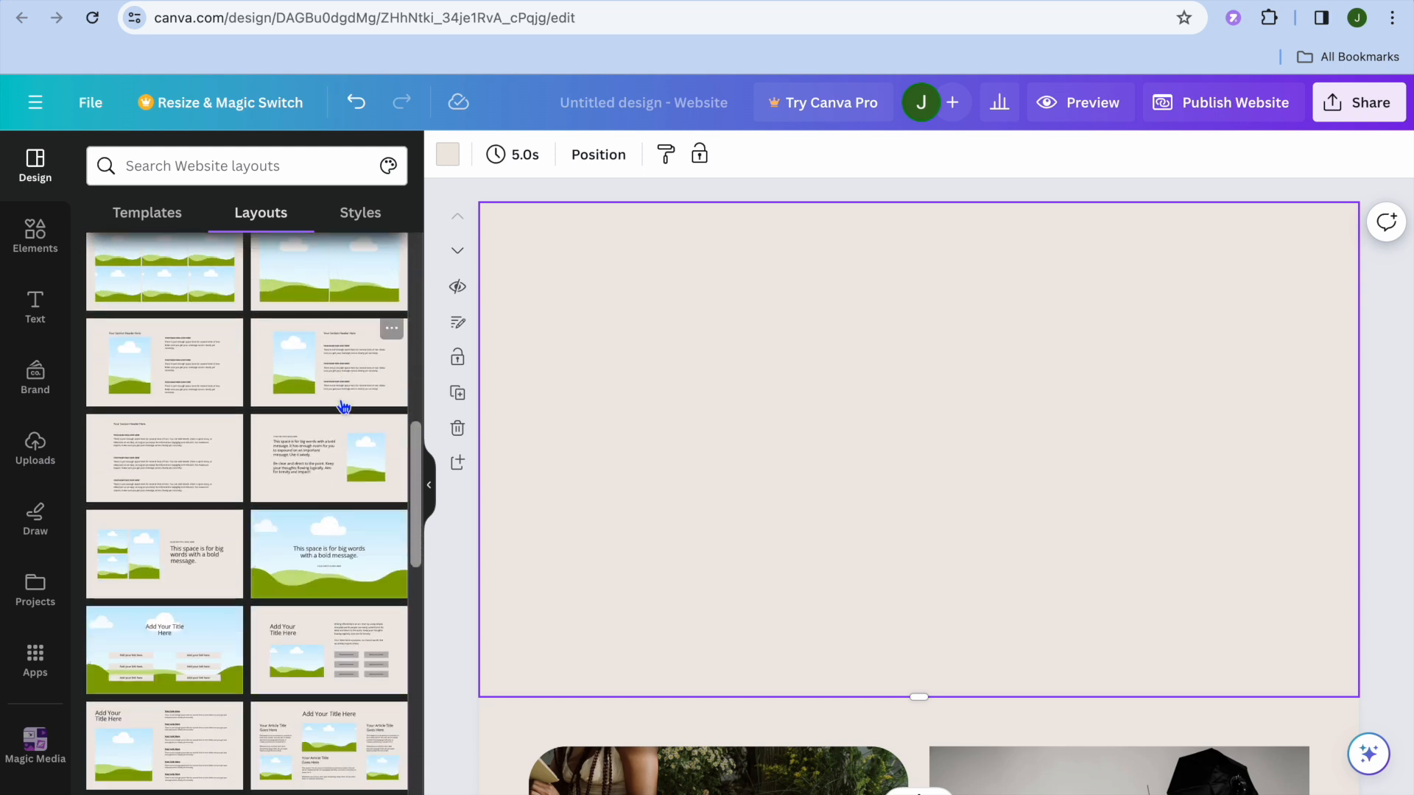
scroll(343, 405, "down", 10)
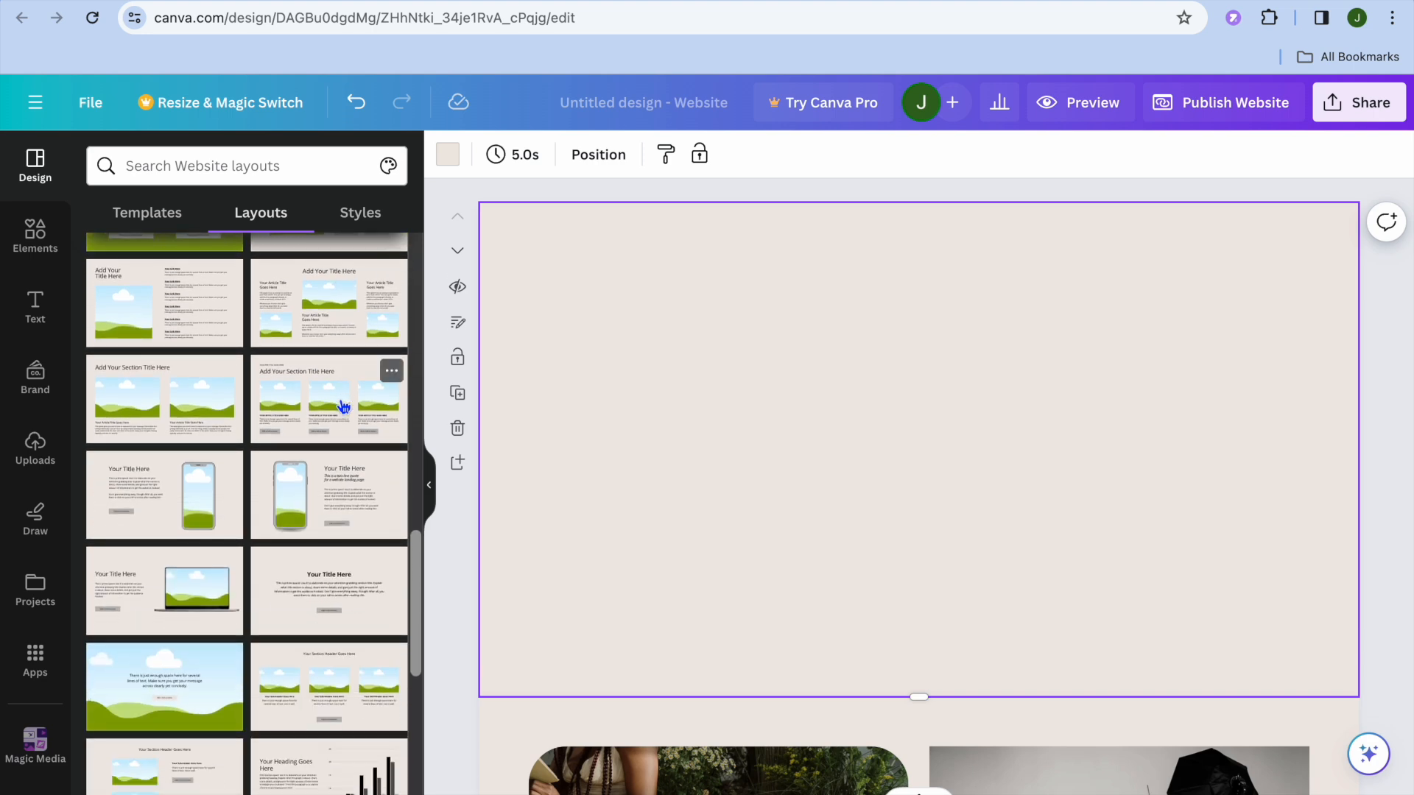
scroll(344, 408, "down", 5)
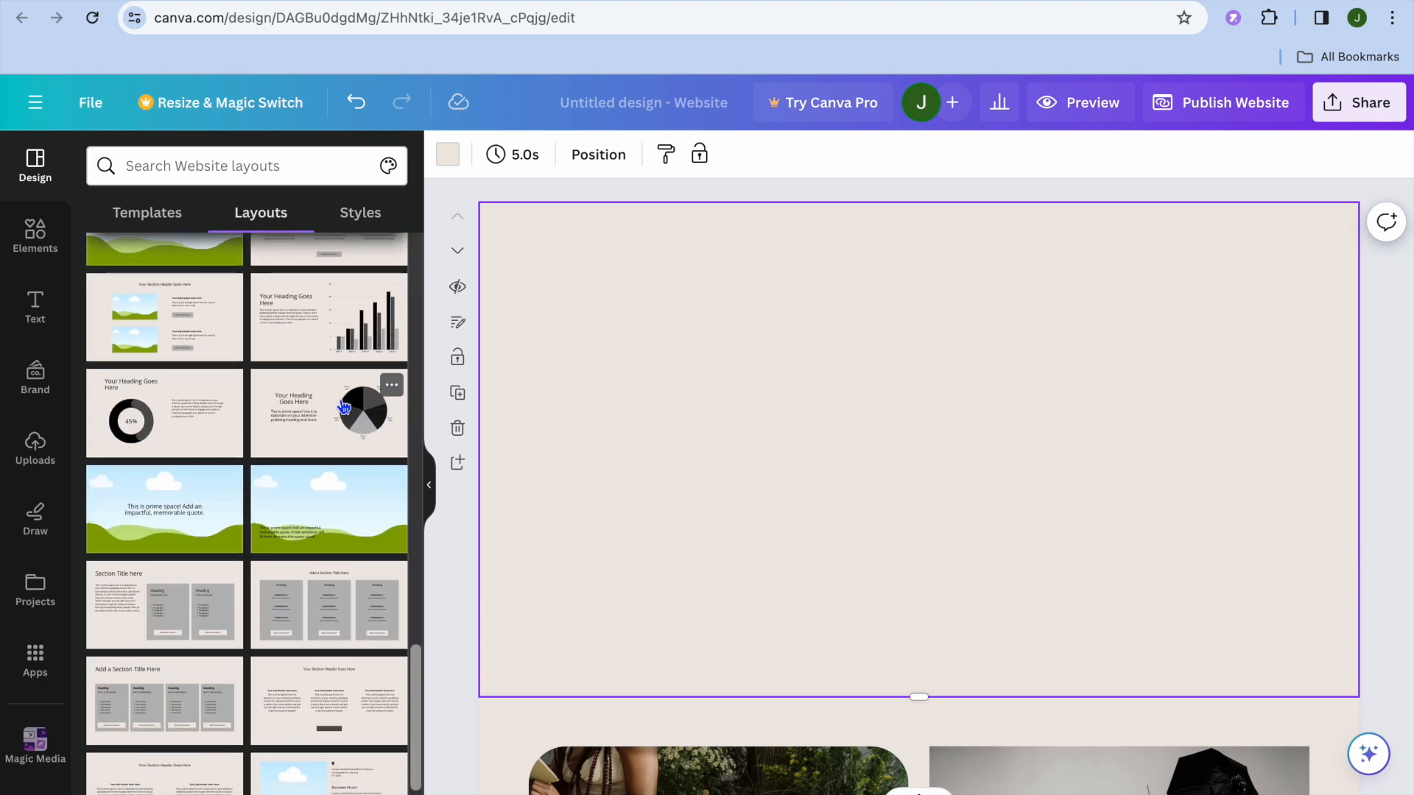
mouse_move(344, 407)
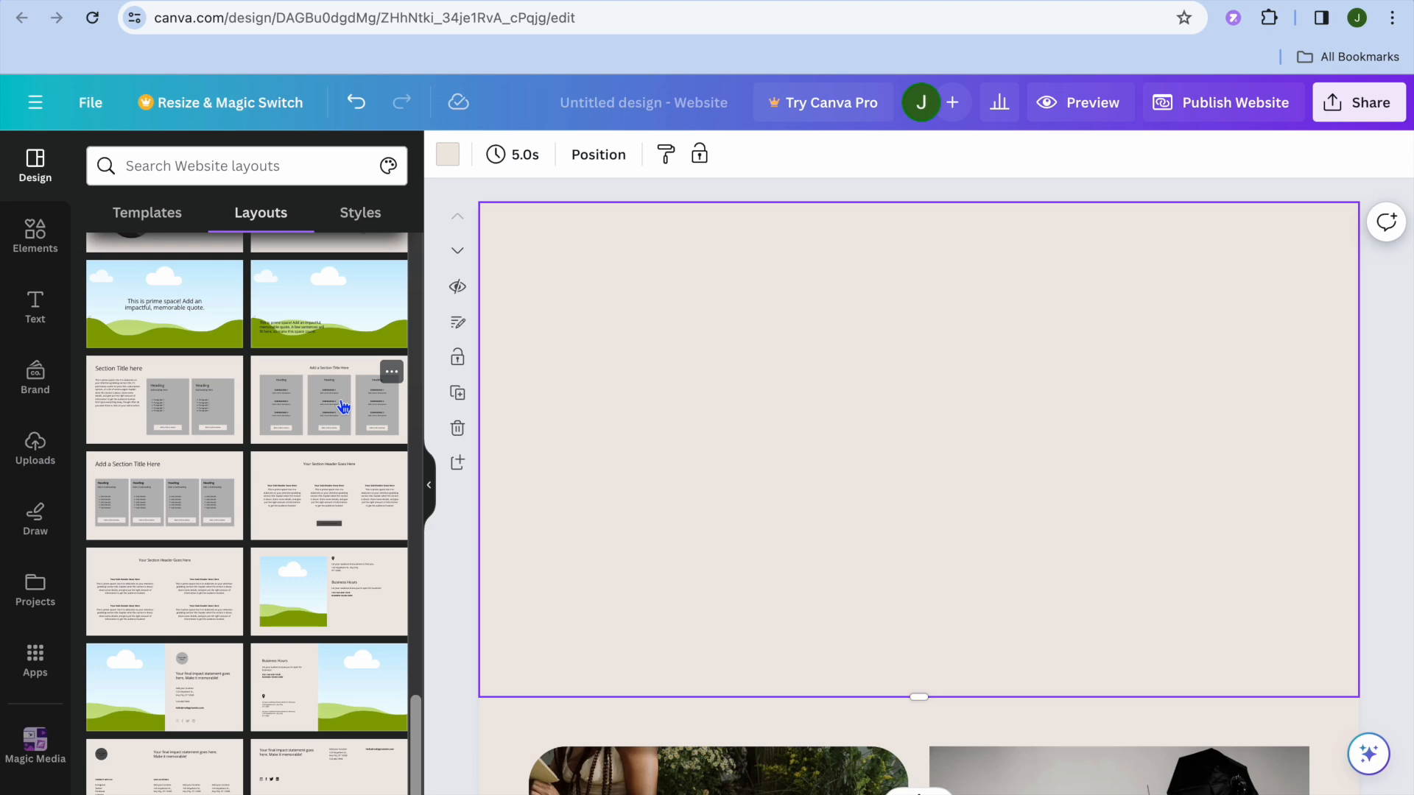
scroll(344, 407, "up", 8)
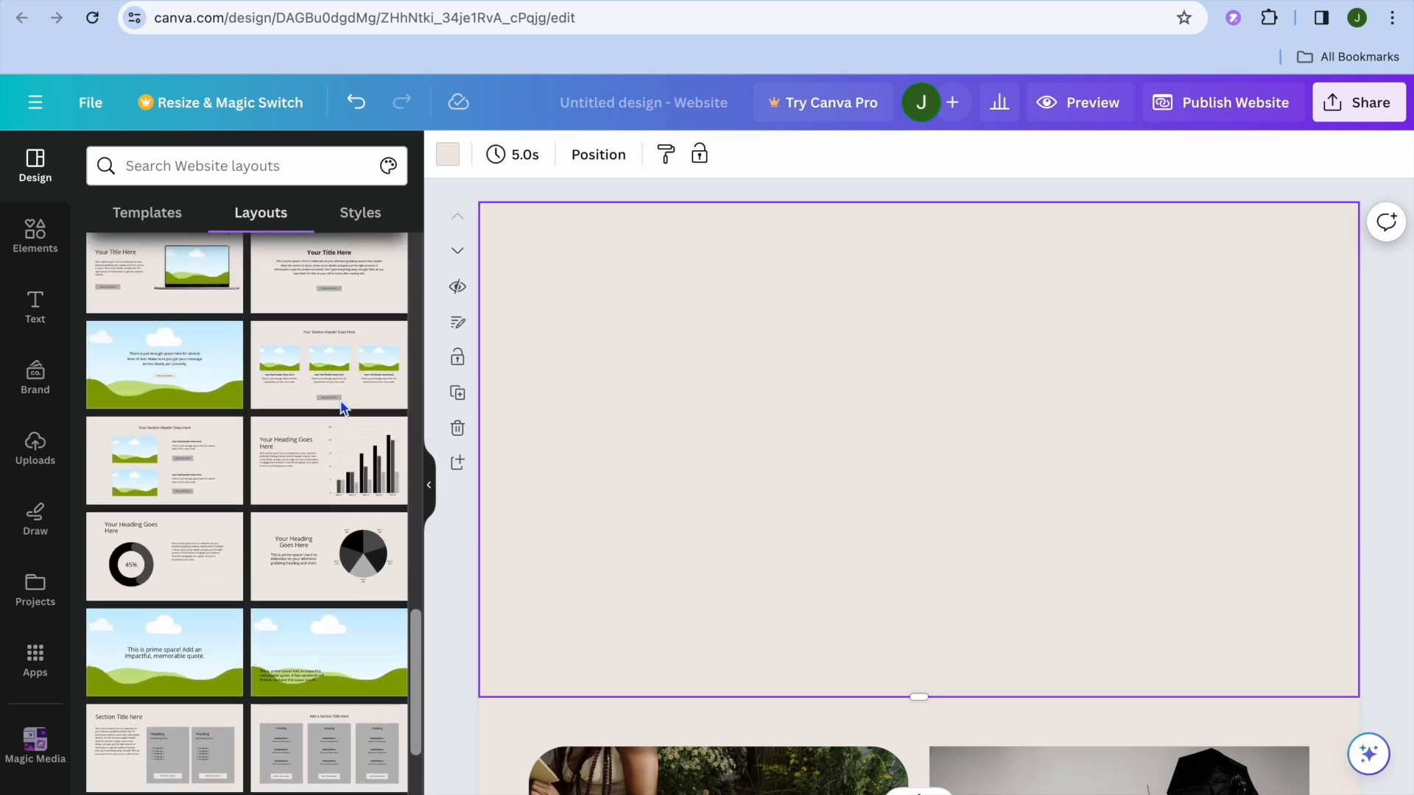
scroll(344, 405, "down", 6)
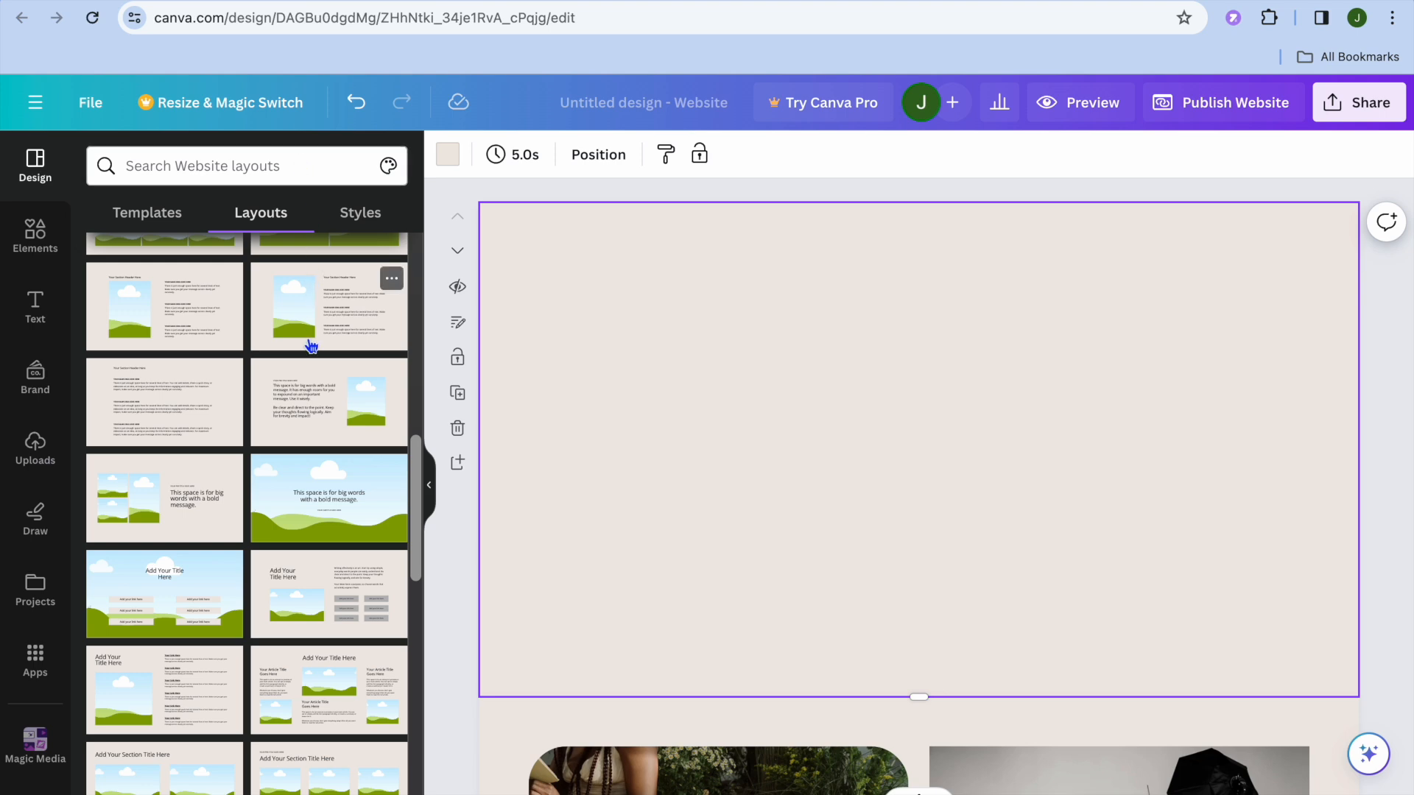
scroll(311, 346, "up", 5)
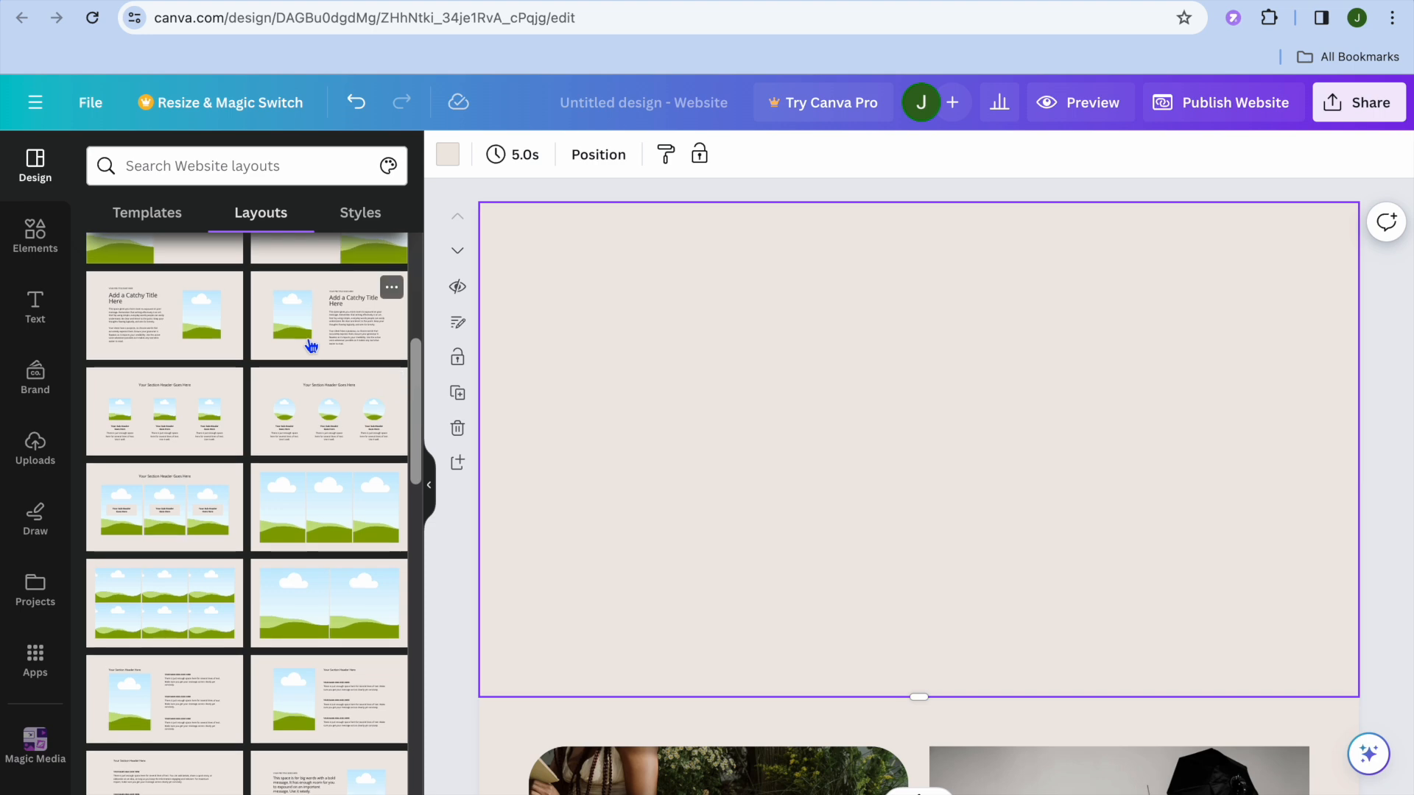
scroll(312, 346, "up", 6)
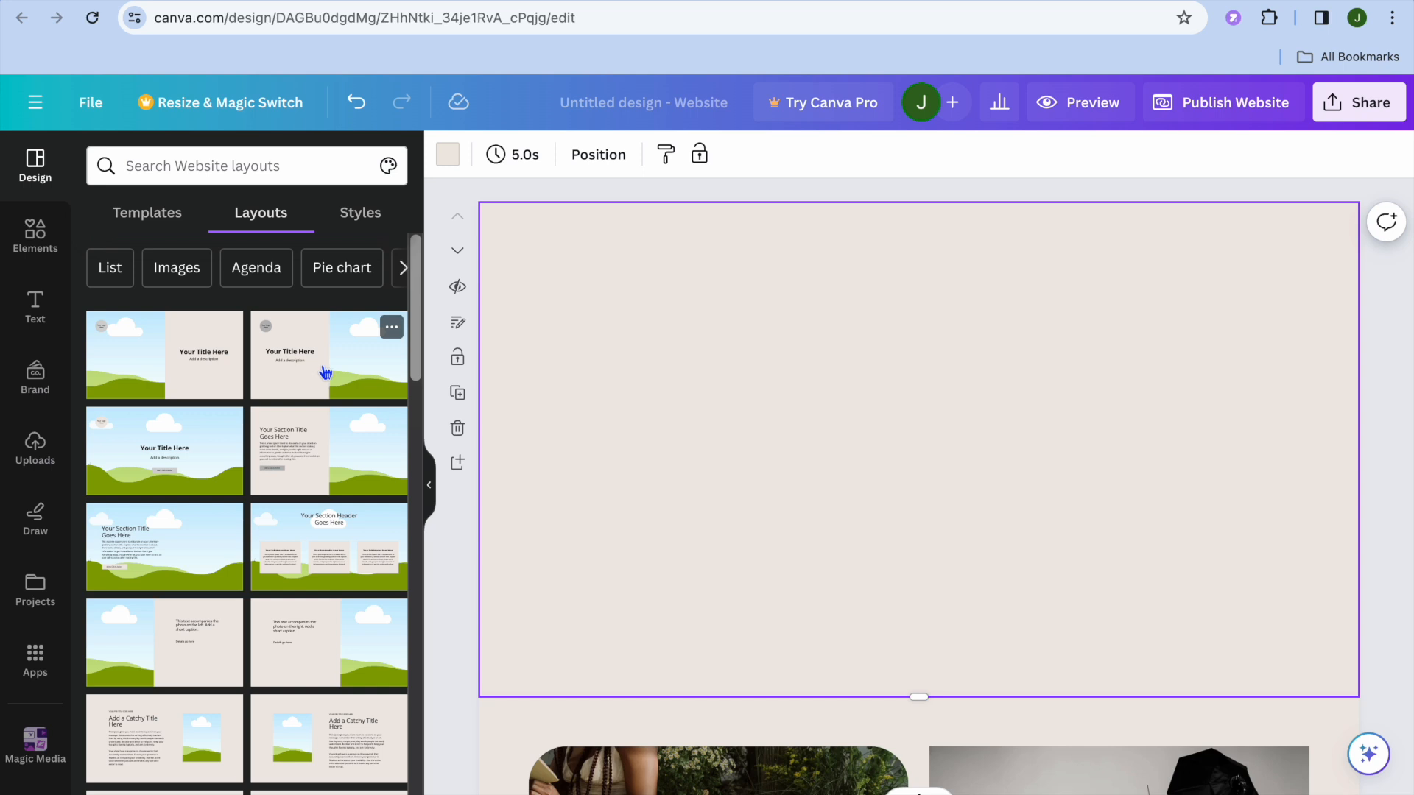
left_click(325, 372)
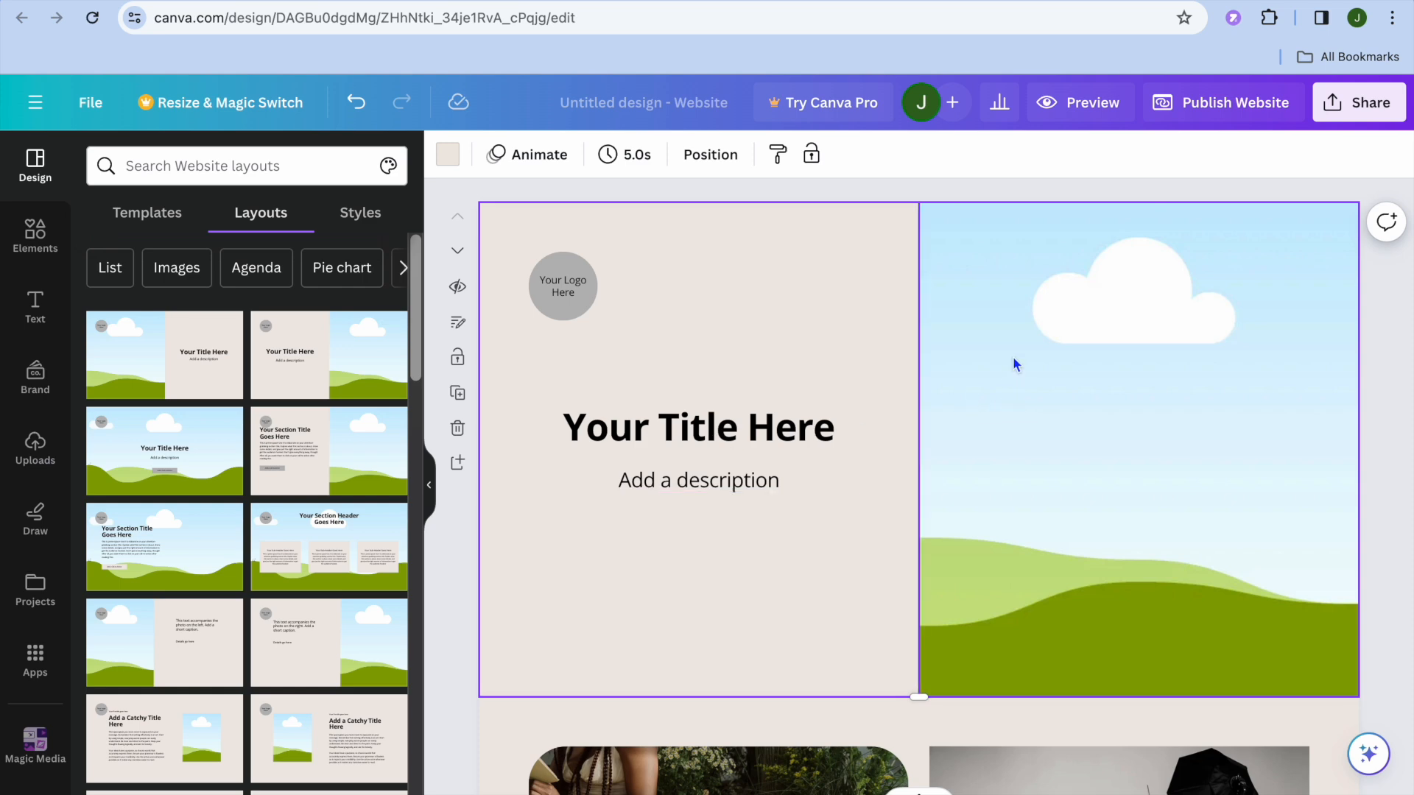
Fill the first page's image frame with the uploaded photo of a paint-covered face
left_click(44, 458)
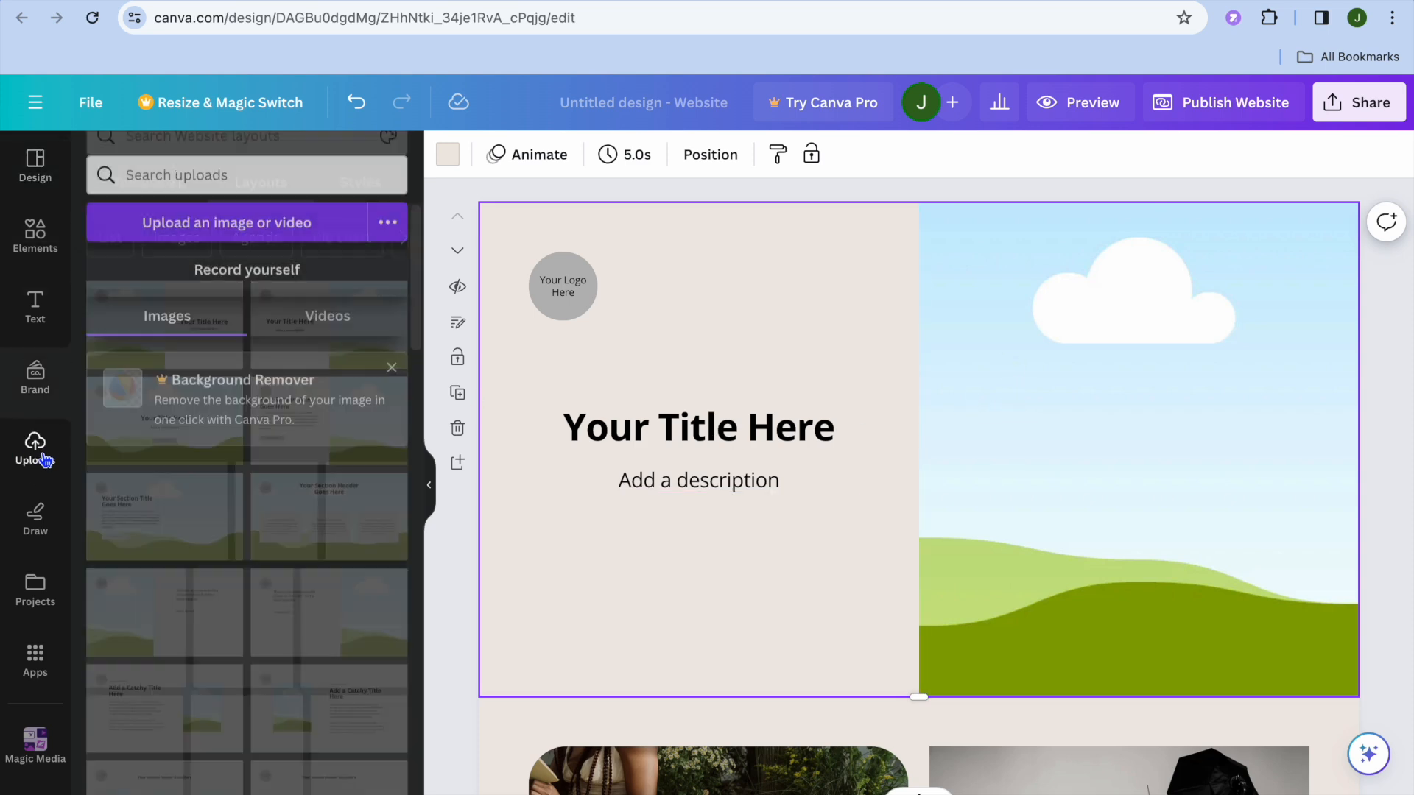
scroll(197, 560, "down", 5)
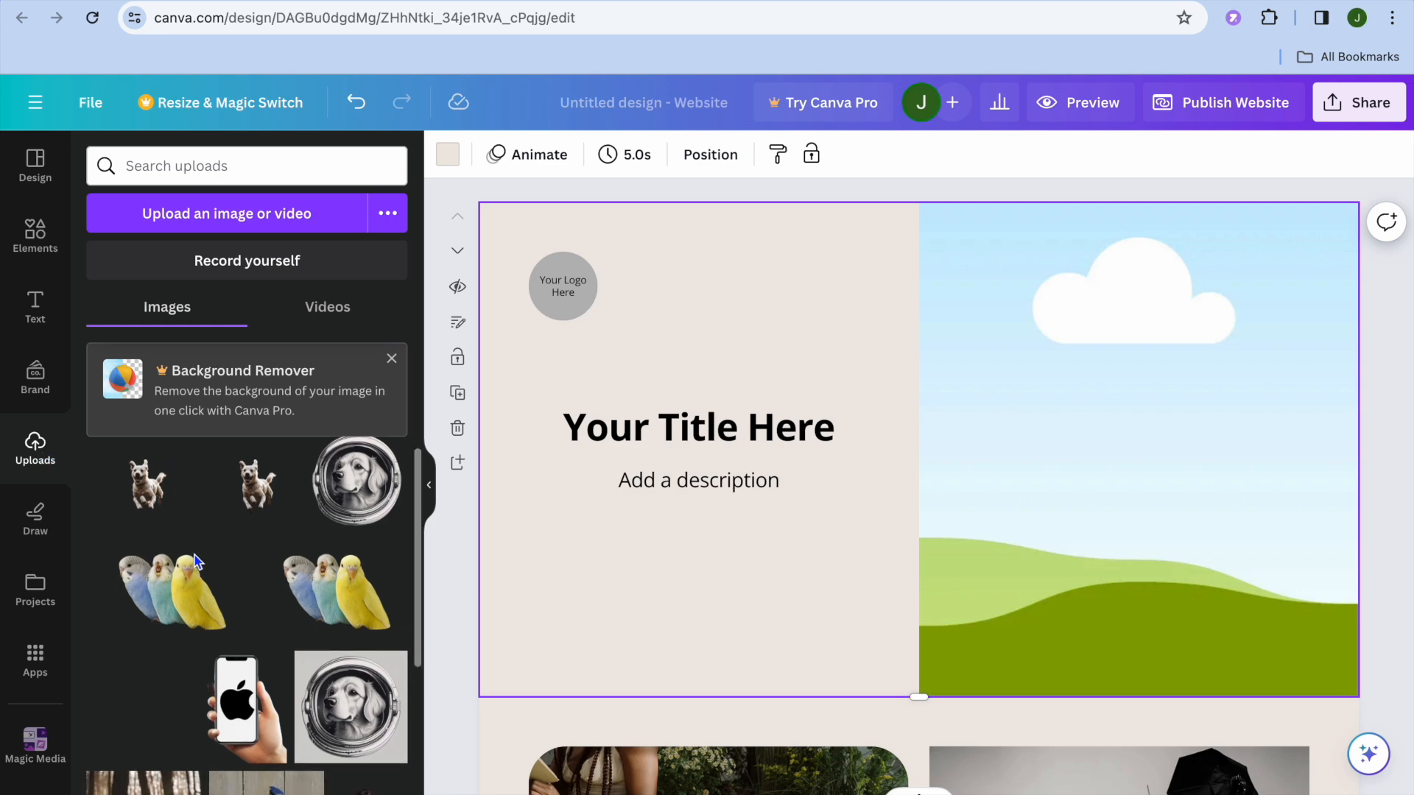
scroll(198, 559, "down", 5)
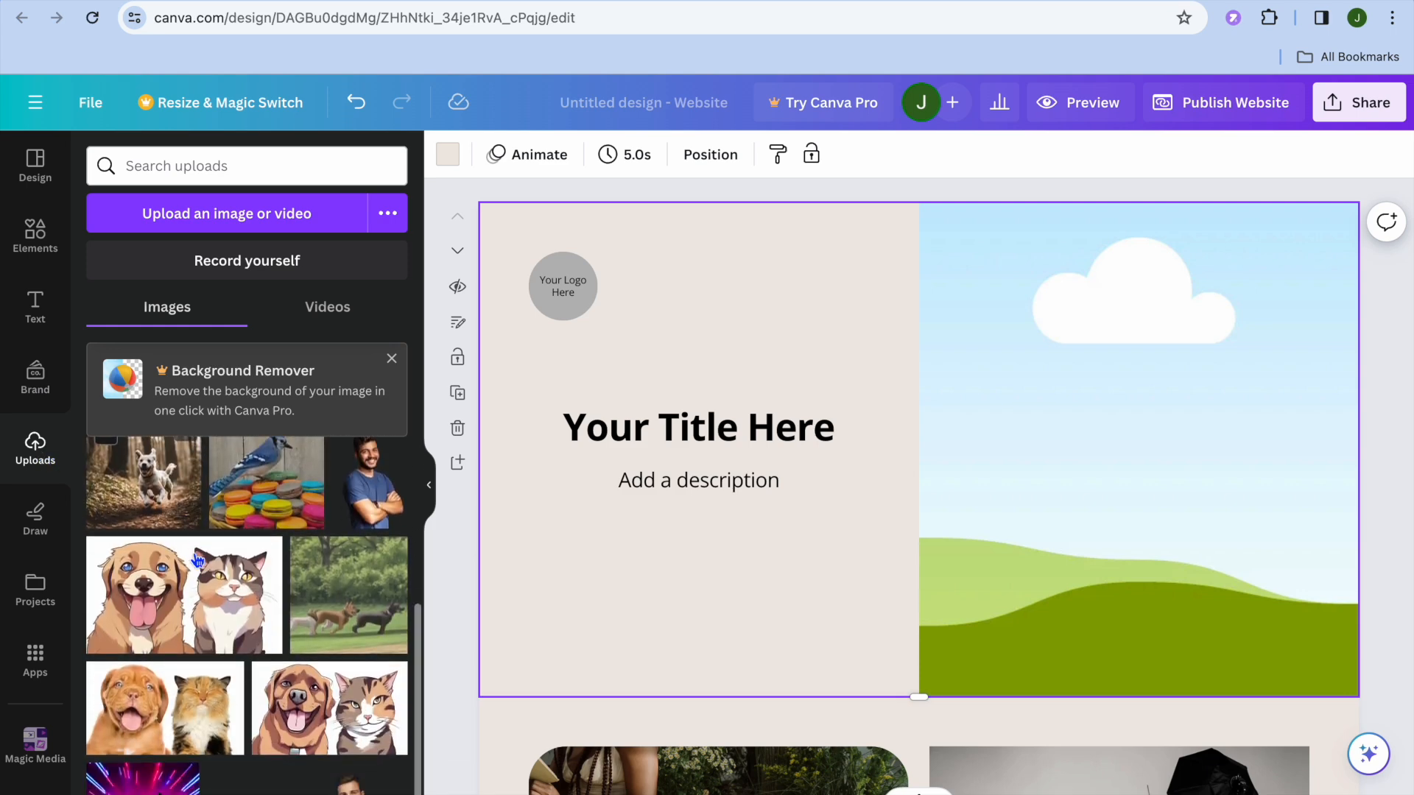
scroll(197, 561, "down", 3)
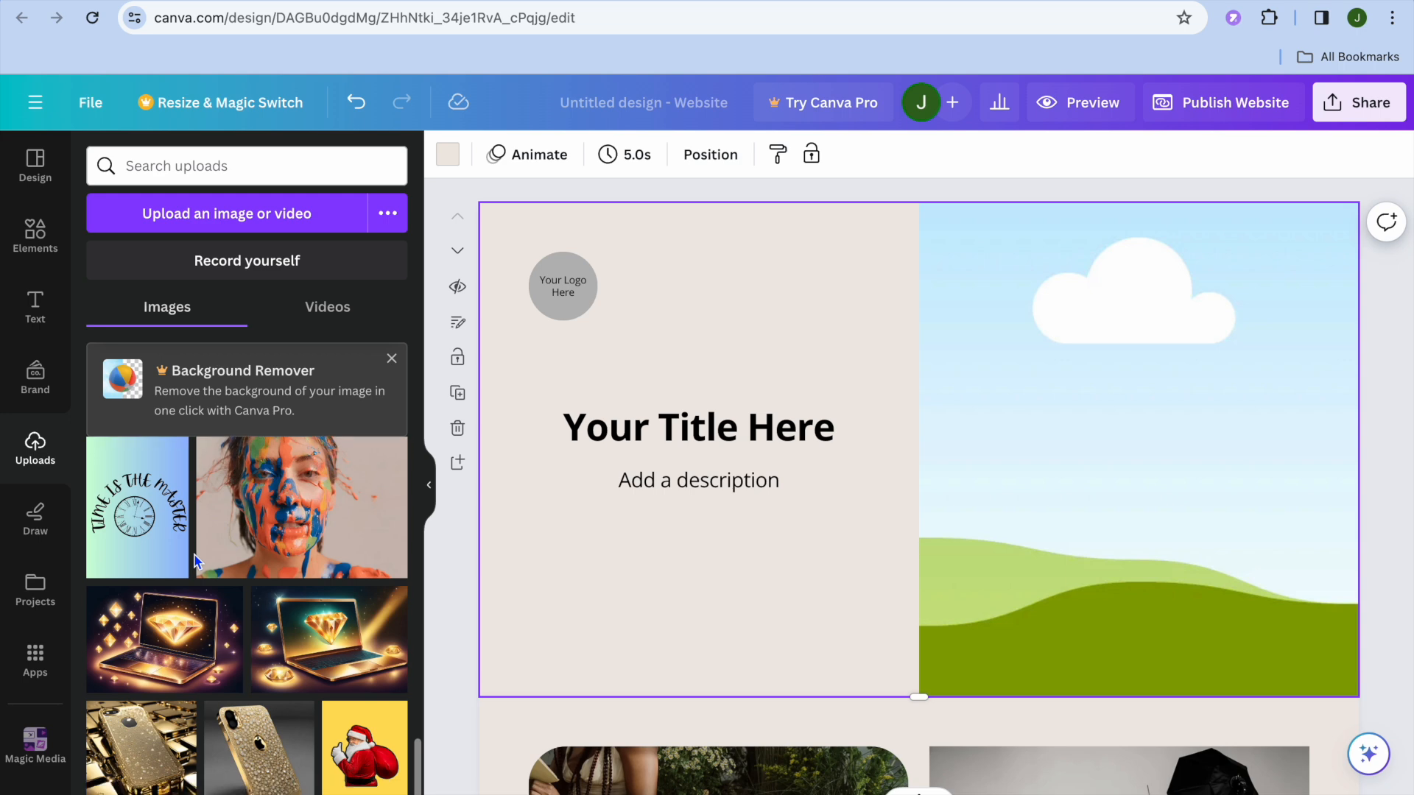
mouse_move(263, 551)
left_mouse_down()
mouse_move(1051, 426)
mouse_move(1061, 442)
left_mouse_up()
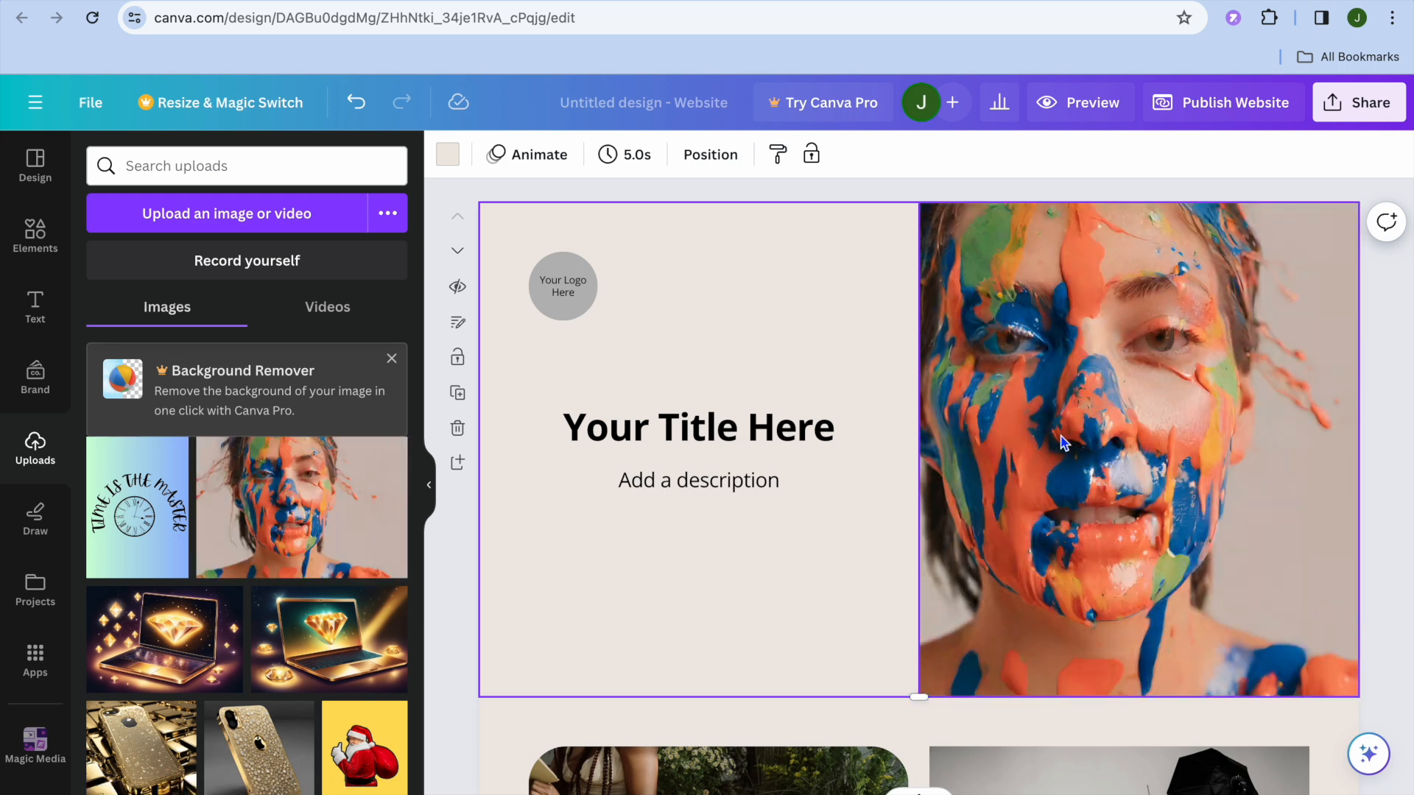
Replace the first page's title placeholder with the portfolio owner's first name followed by PORTFOLIO, all in capitals
left_click(707, 433)
left_click(692, 431)
left_click_drag(831, 435, 535, 437)
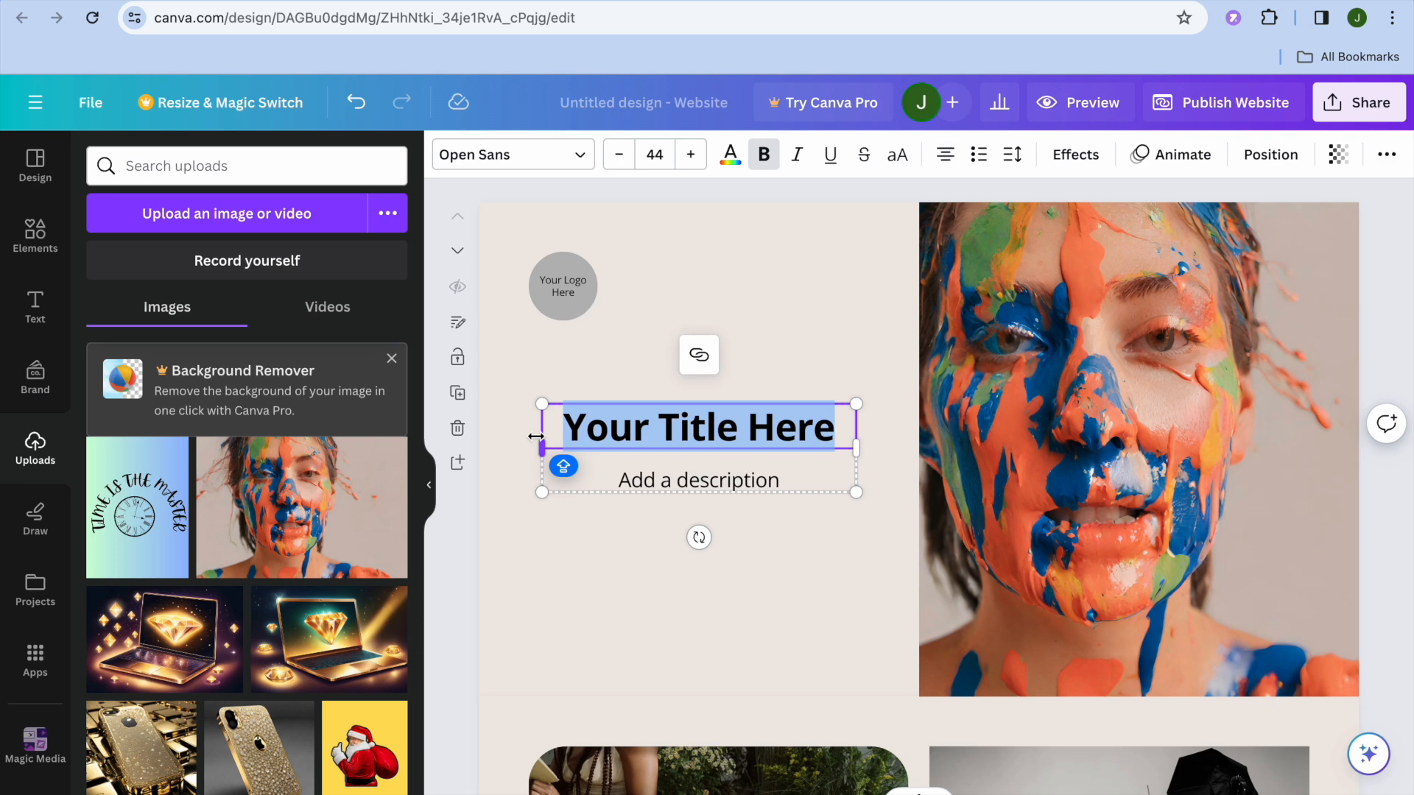
type("JASO")
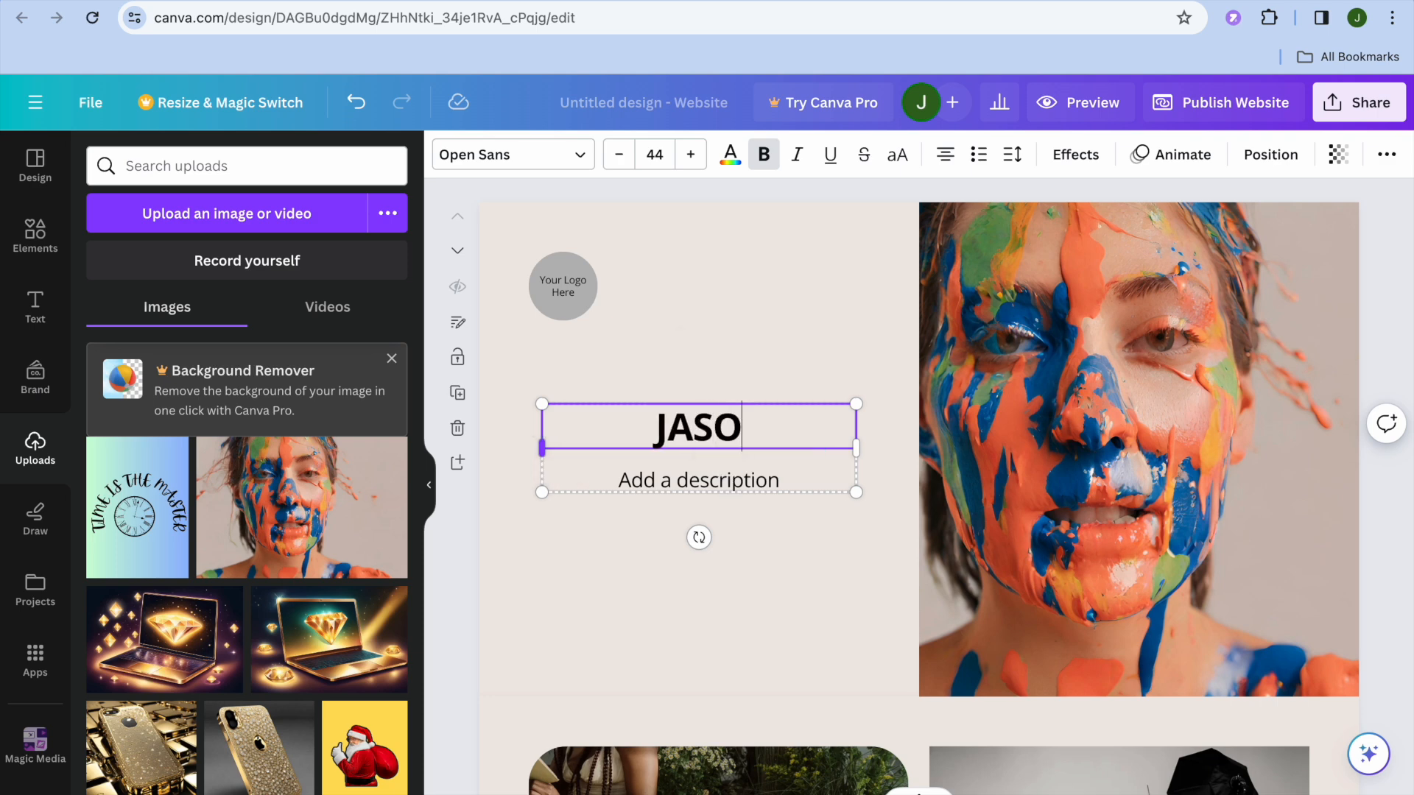
type("NS PORTFOLIO")
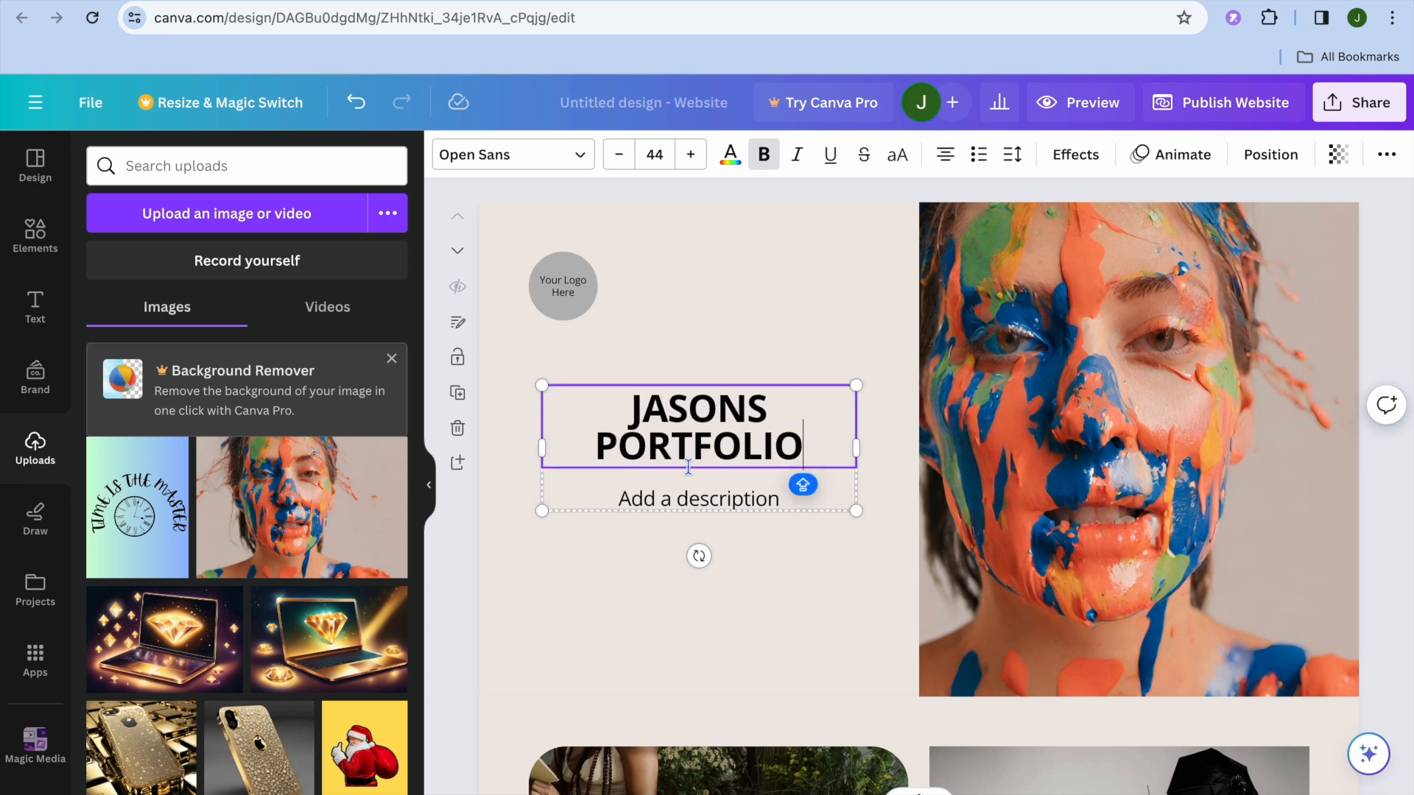
Delete the description placeholder below the title and the grey circle behind the logo text on the first page
left_click(691, 501)
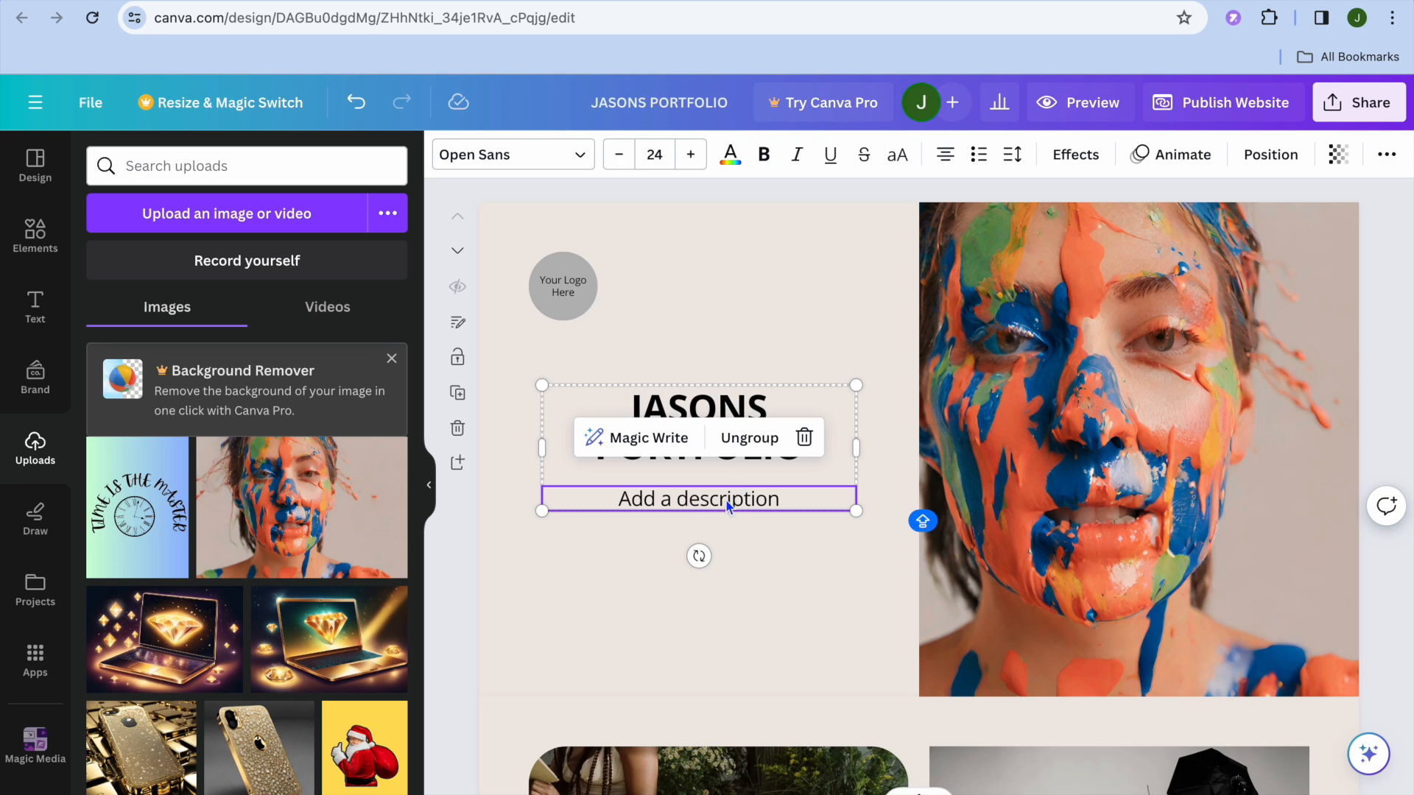
left_click(805, 437)
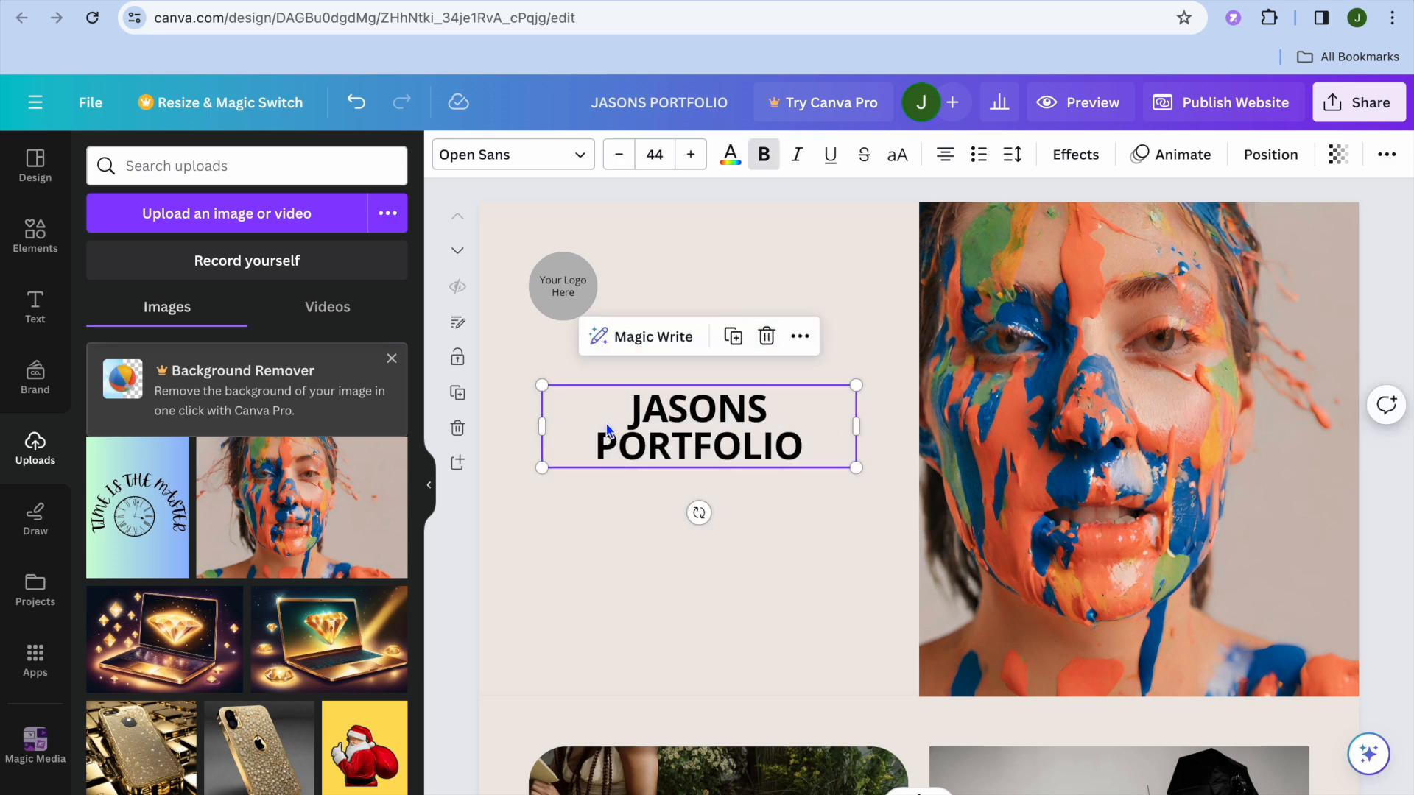
left_click(567, 310)
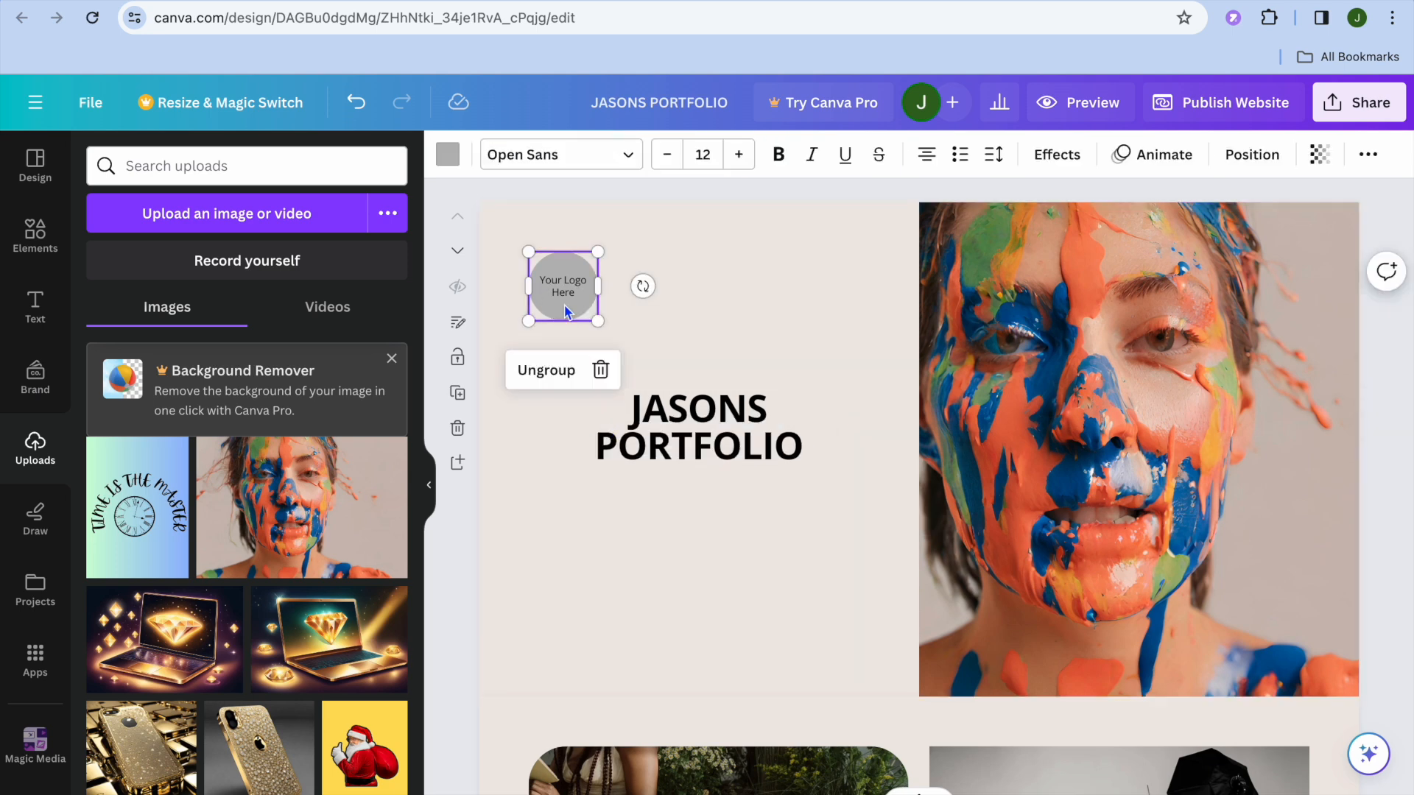
left_click(602, 375)
Replace the photographer page's rounded picture of the orange basket with the uploaded image of a golden diamond on a laptop
scroll(593, 590, "down", 7)
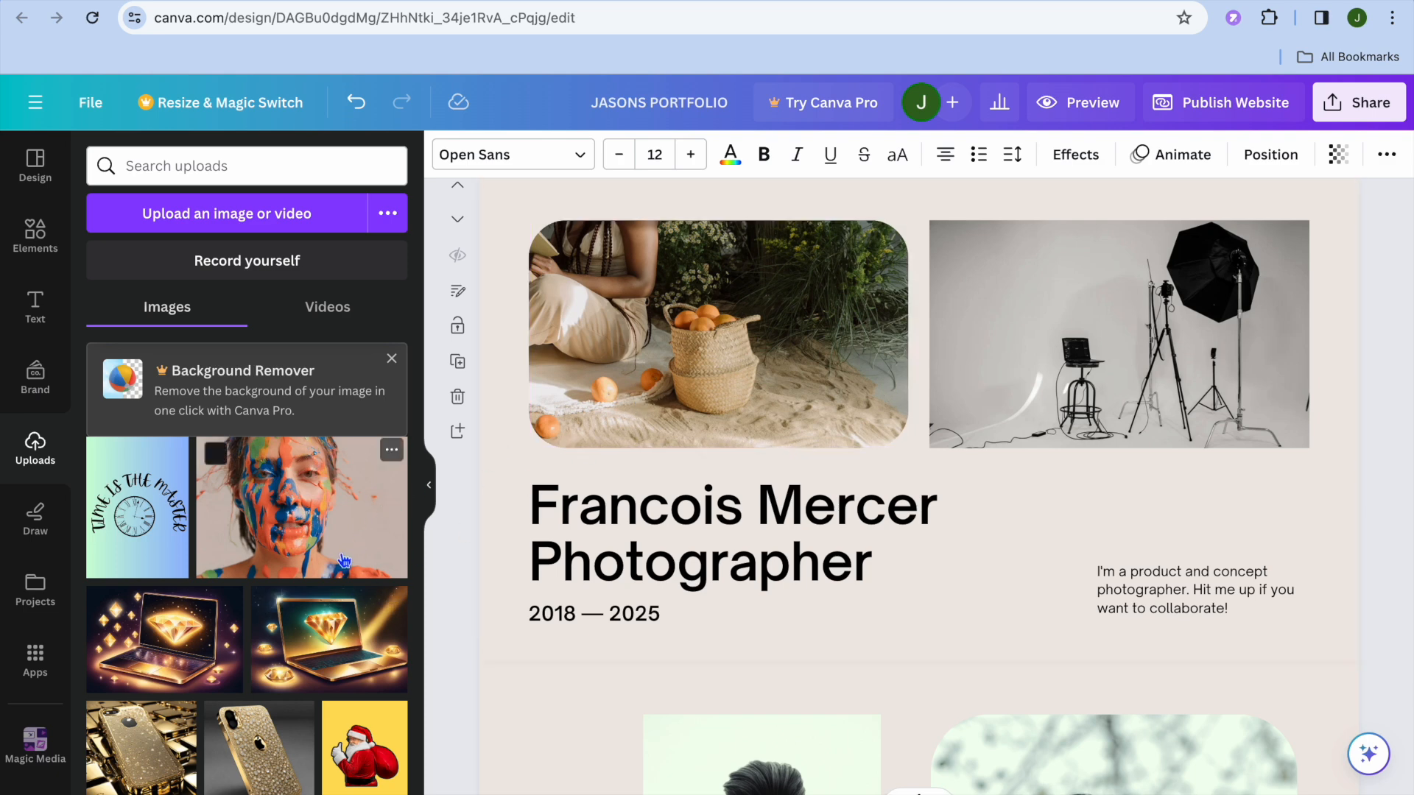
left_click_drag(166, 641, 543, 420)
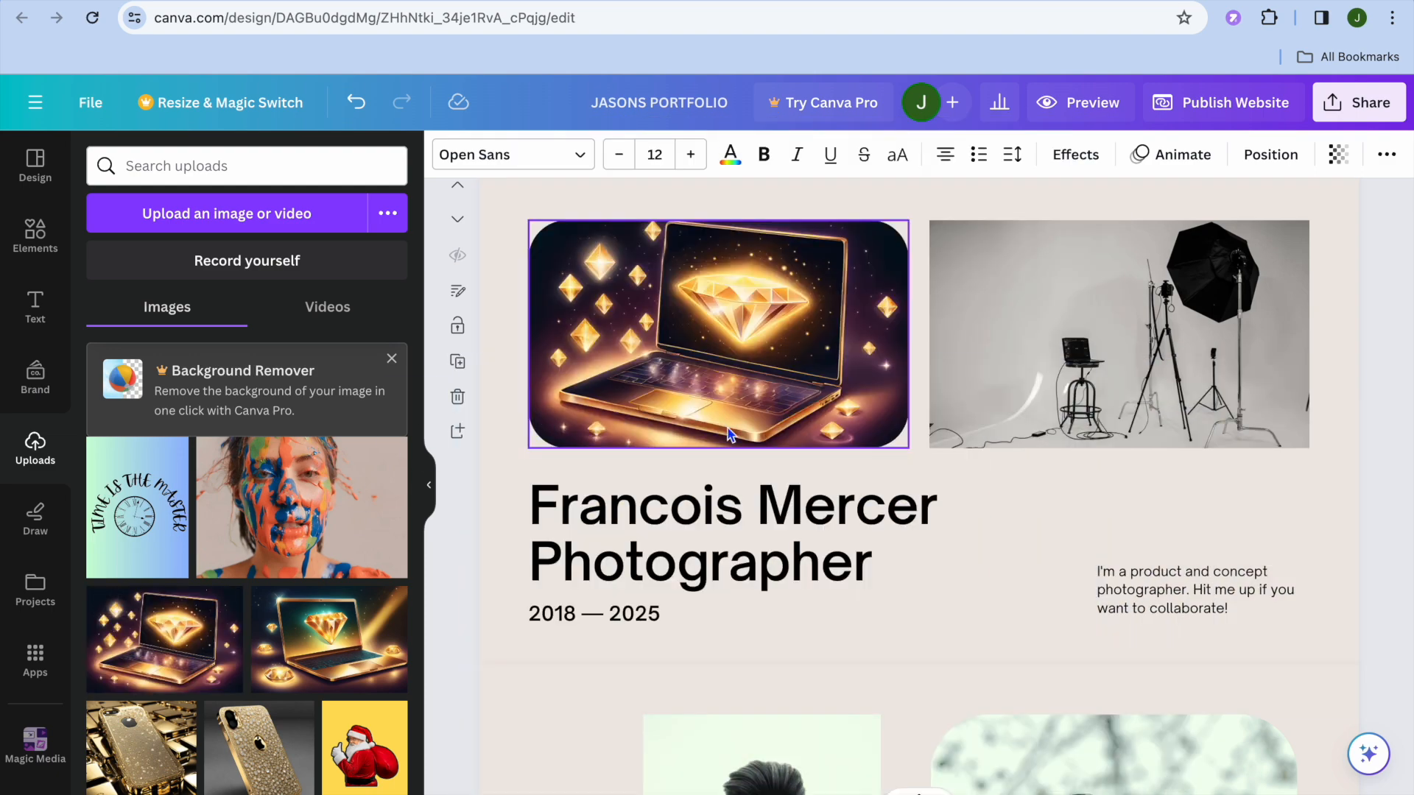
left_click(723, 580)
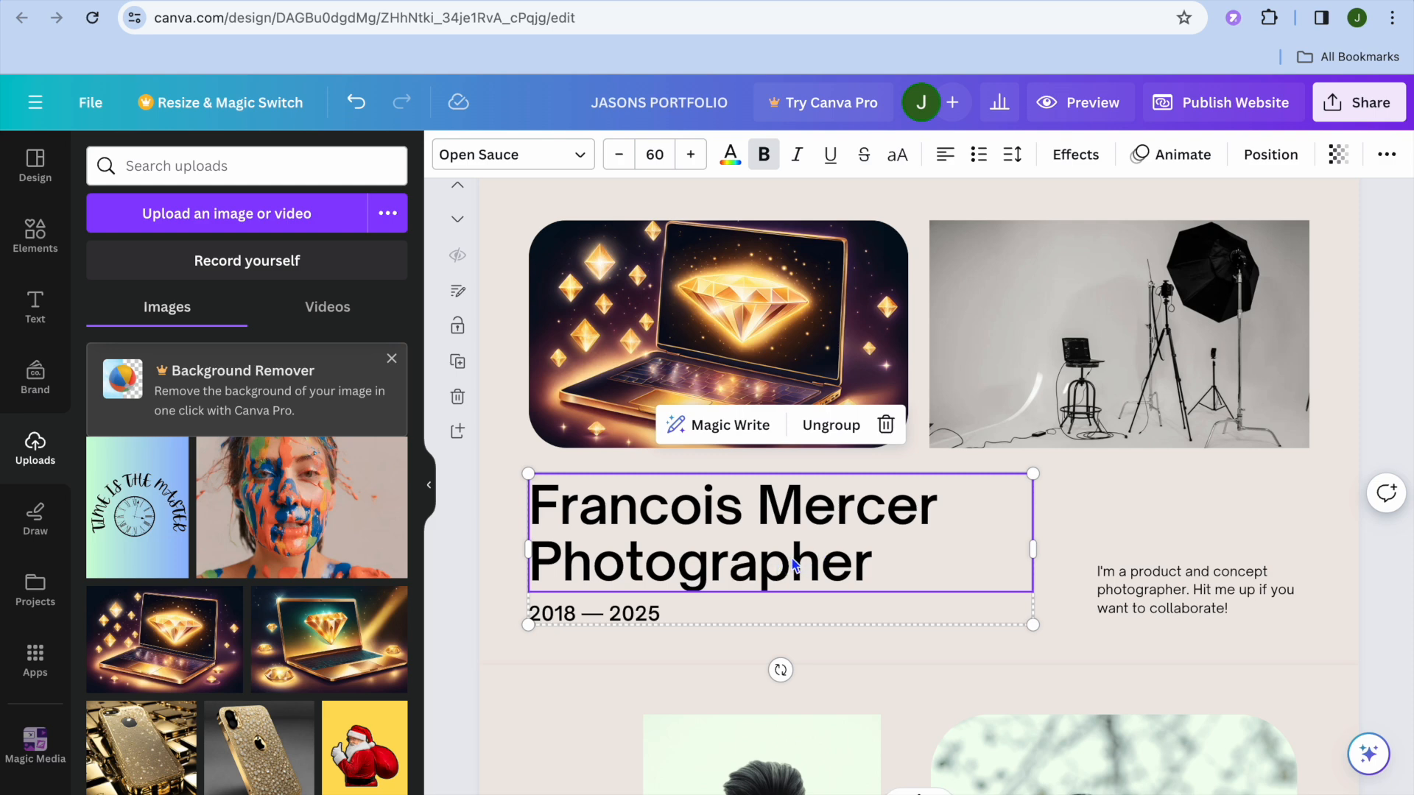
Look through the remaining template pages from About Me to Contact Me
scroll(792, 564, "down", 8)
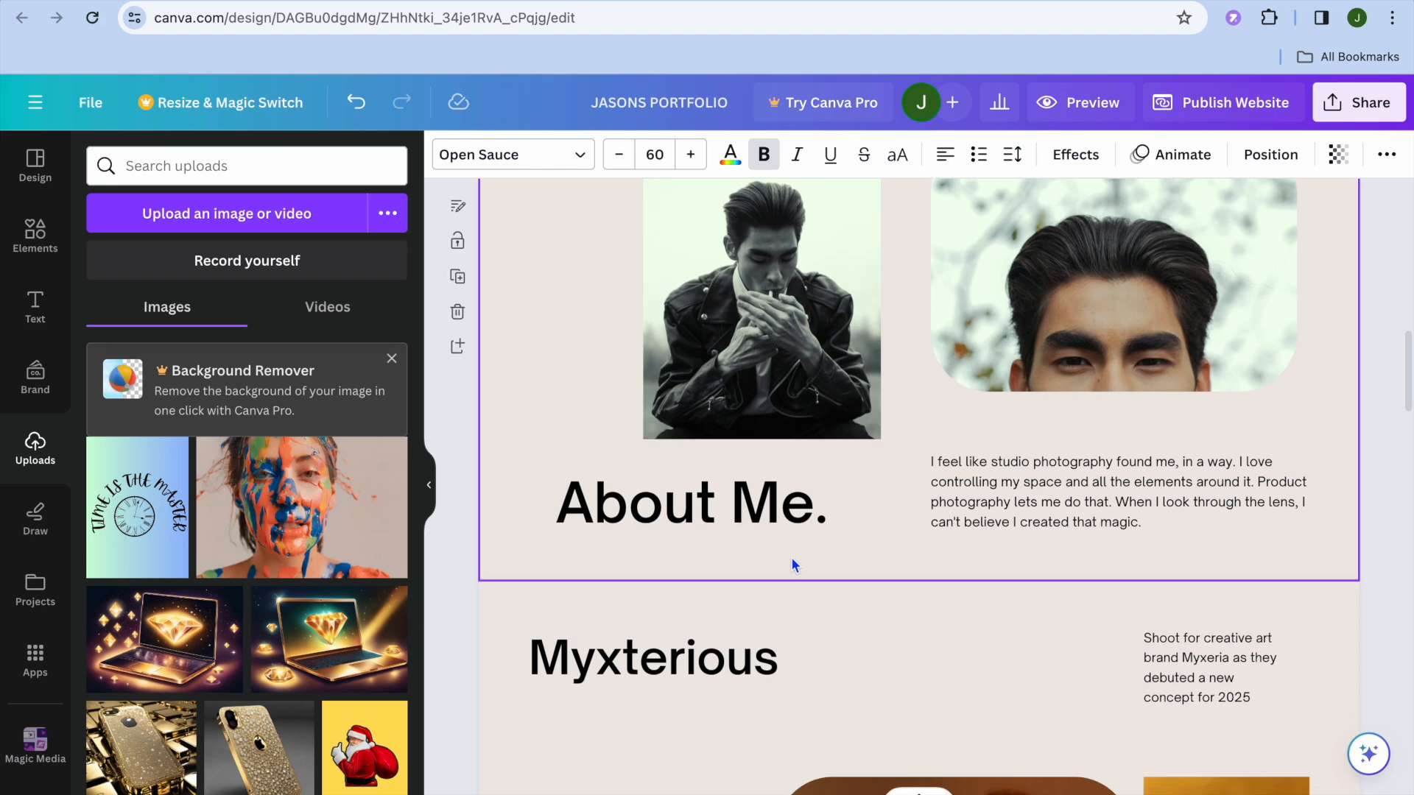
scroll(794, 565, "down", 4)
scroll(794, 565, "down", 10)
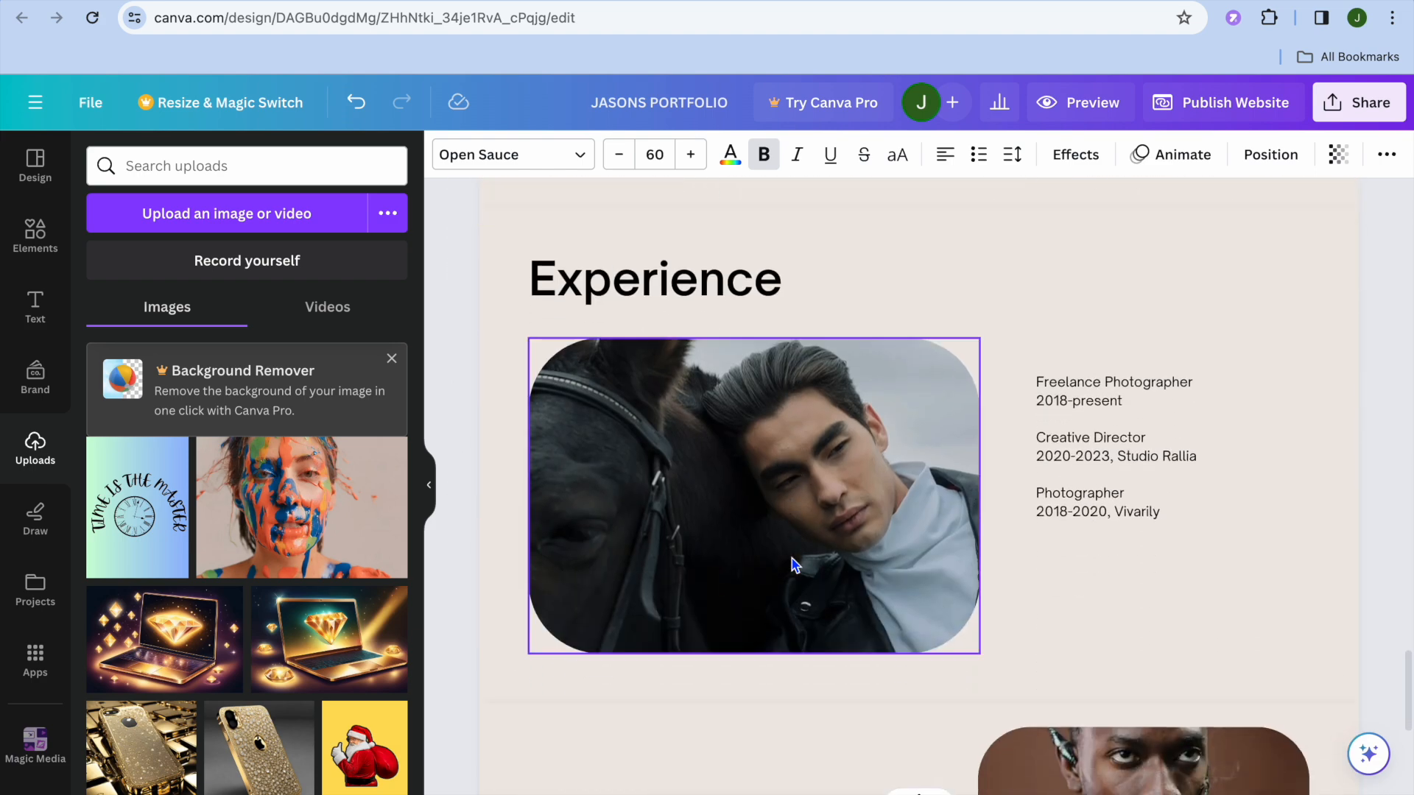
scroll(793, 558, "down", 6)
scroll(793, 559, "up", 7)
scroll(793, 558, "up", 10)
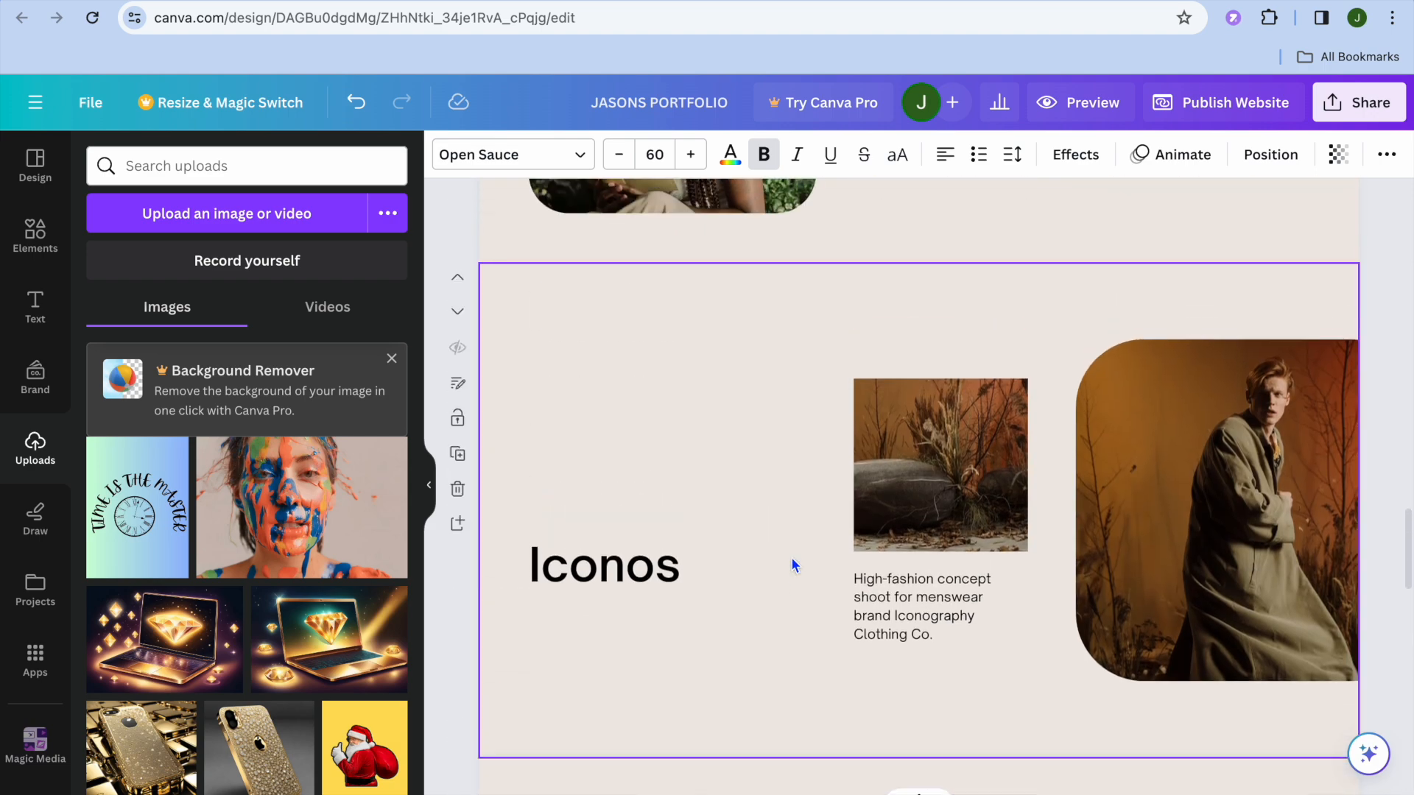
scroll(793, 565, "down", 10)
scroll(793, 565, "up", 1)
scroll(793, 565, "down", 1)
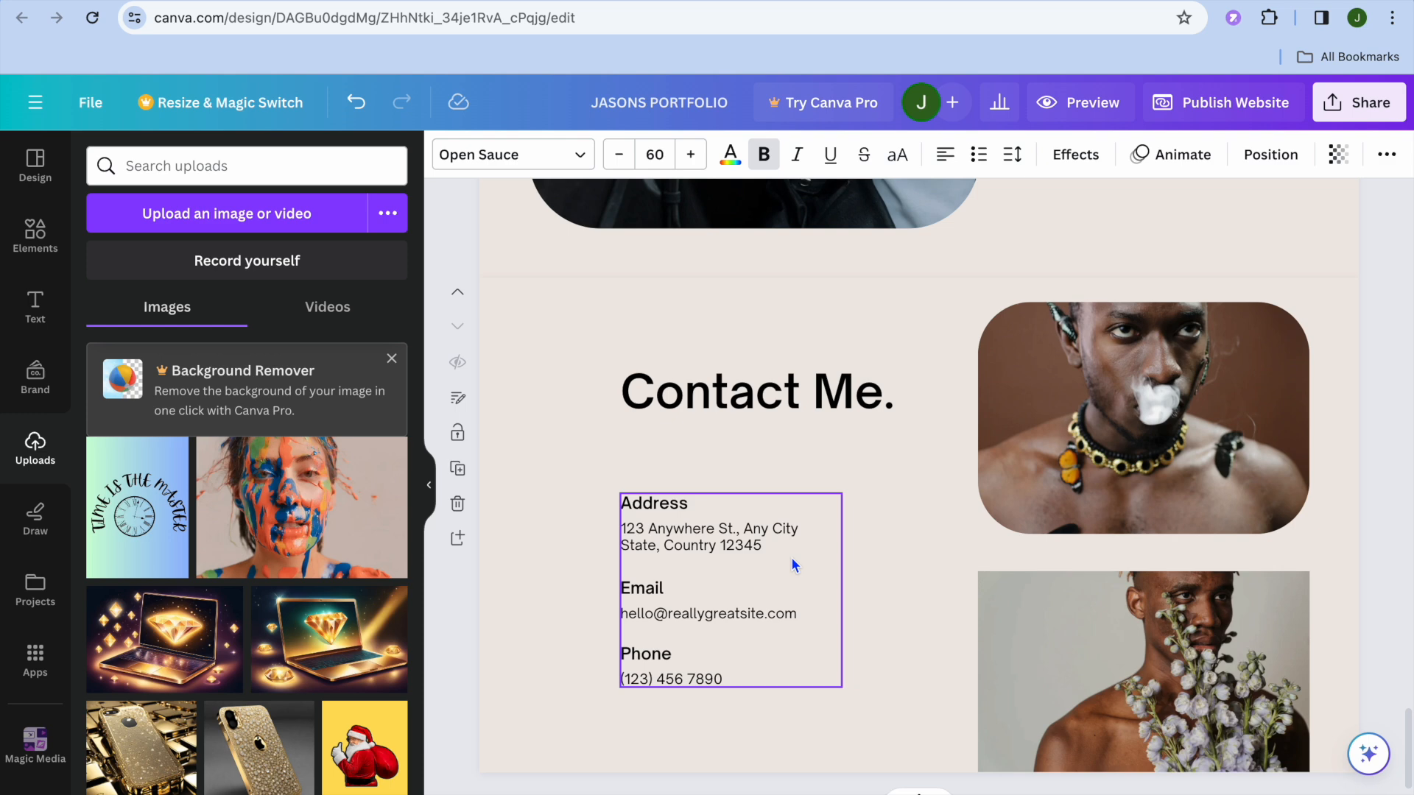
Add a blank page after the Contact Me page and apply the six-image grid layout, searching the layouts for GALLERY
left_click(458, 544)
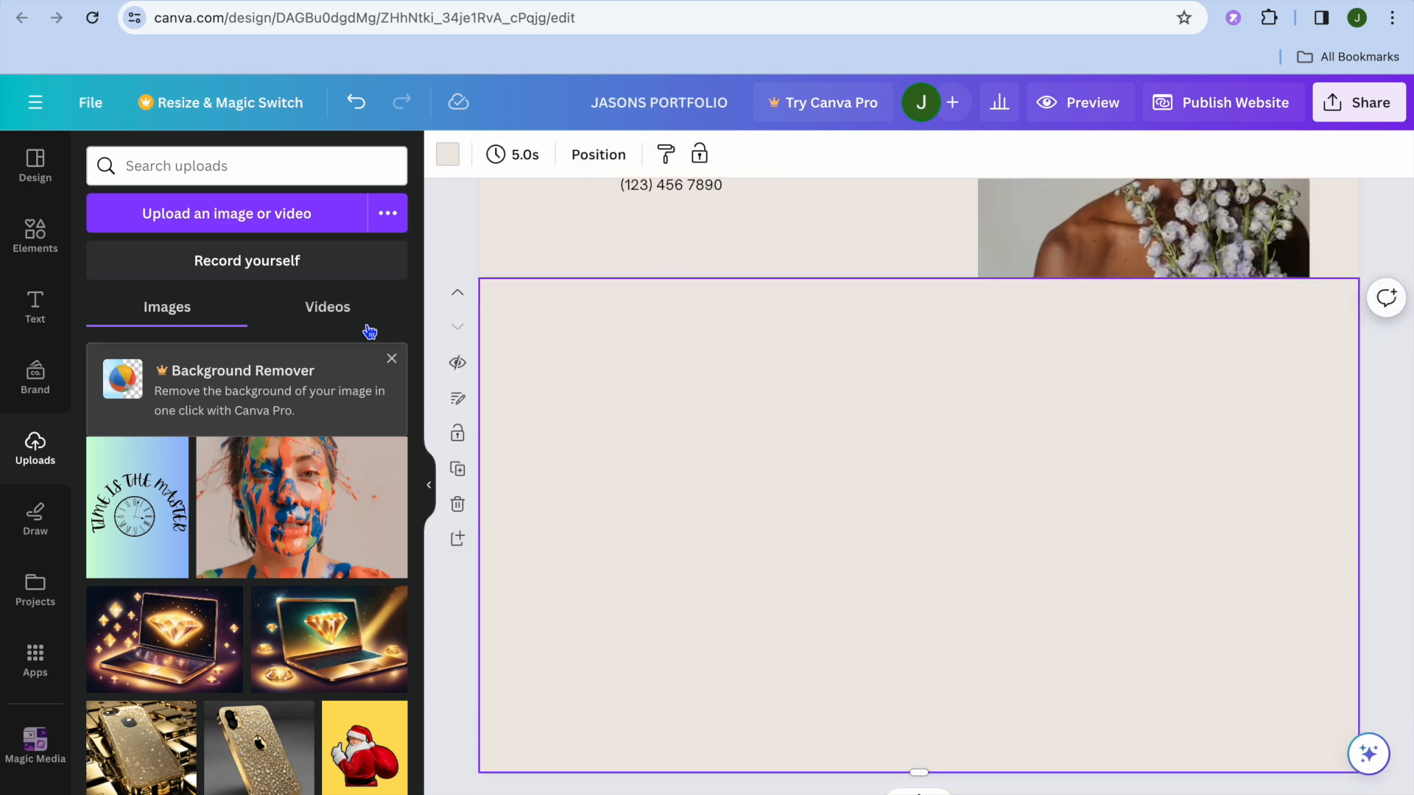
left_click(37, 239)
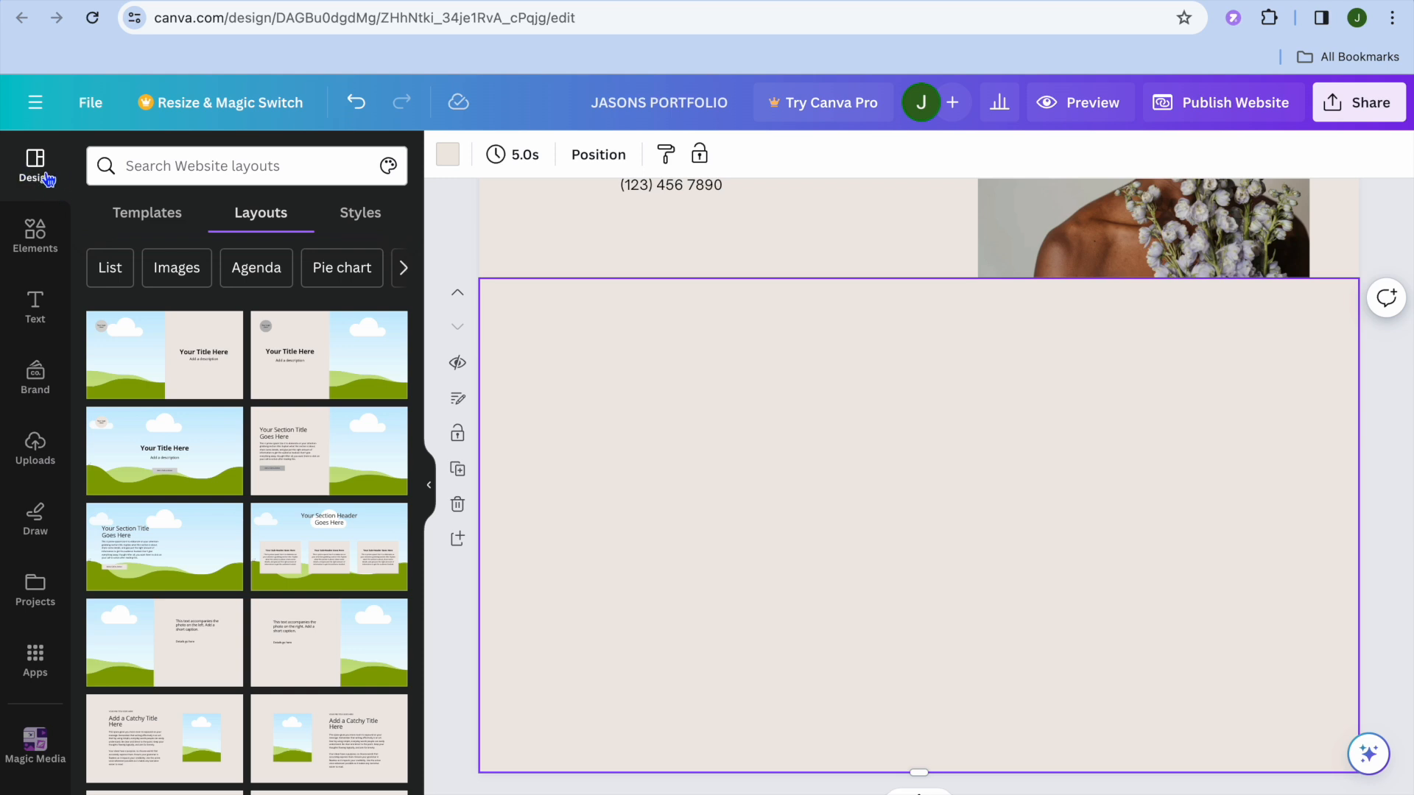
left_click(284, 166)
type("GA")
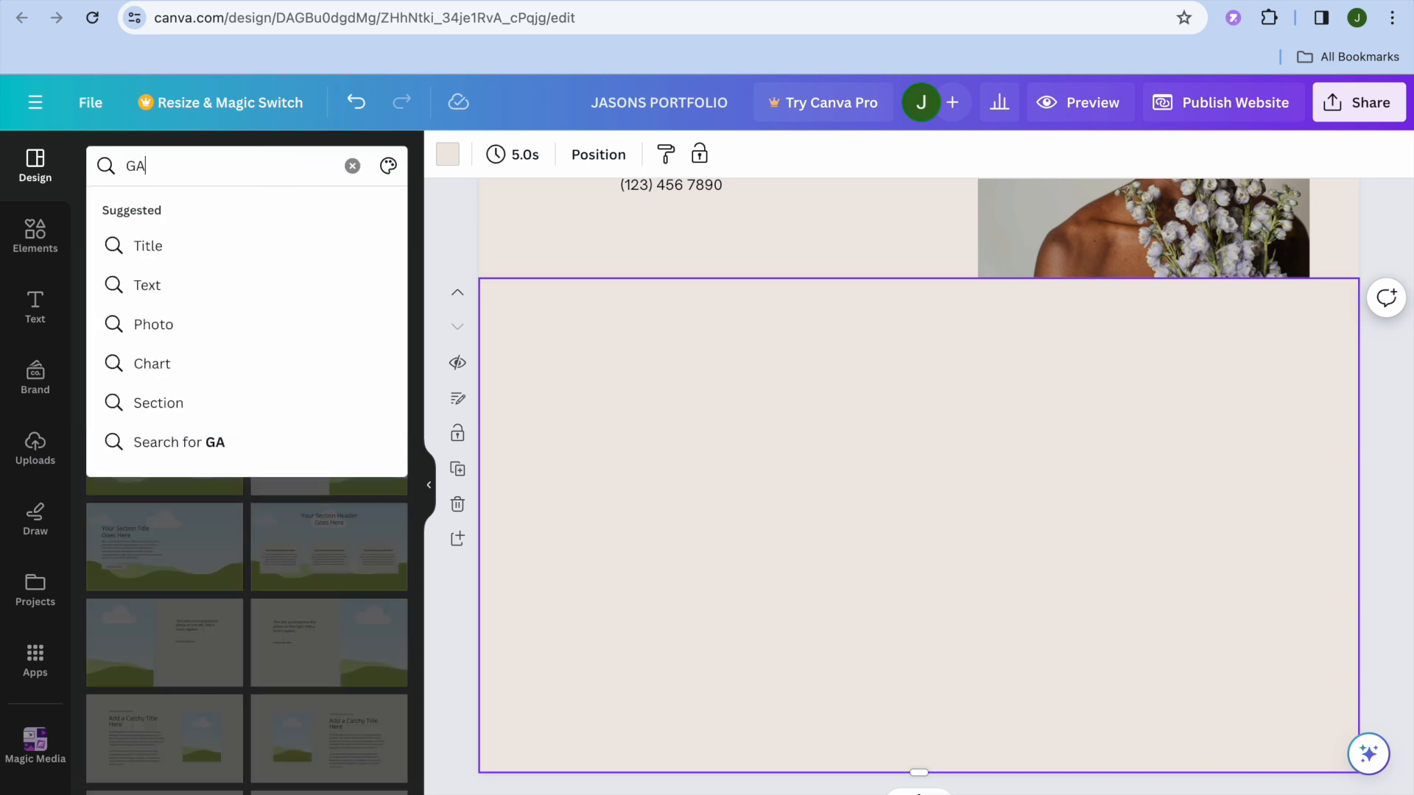
key("Caps_Lock")
type("ALL")
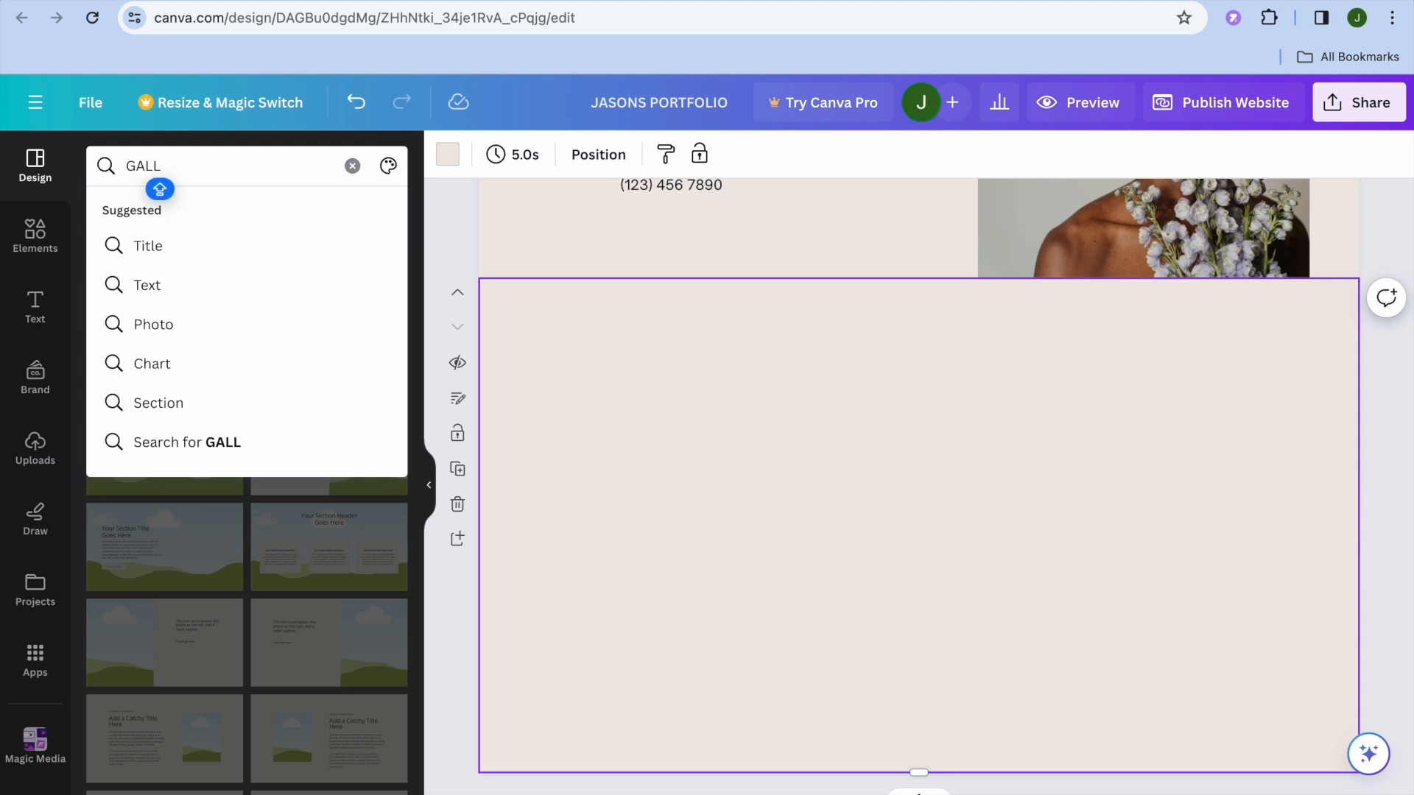
type("ERY")
key("Caps_Lock")
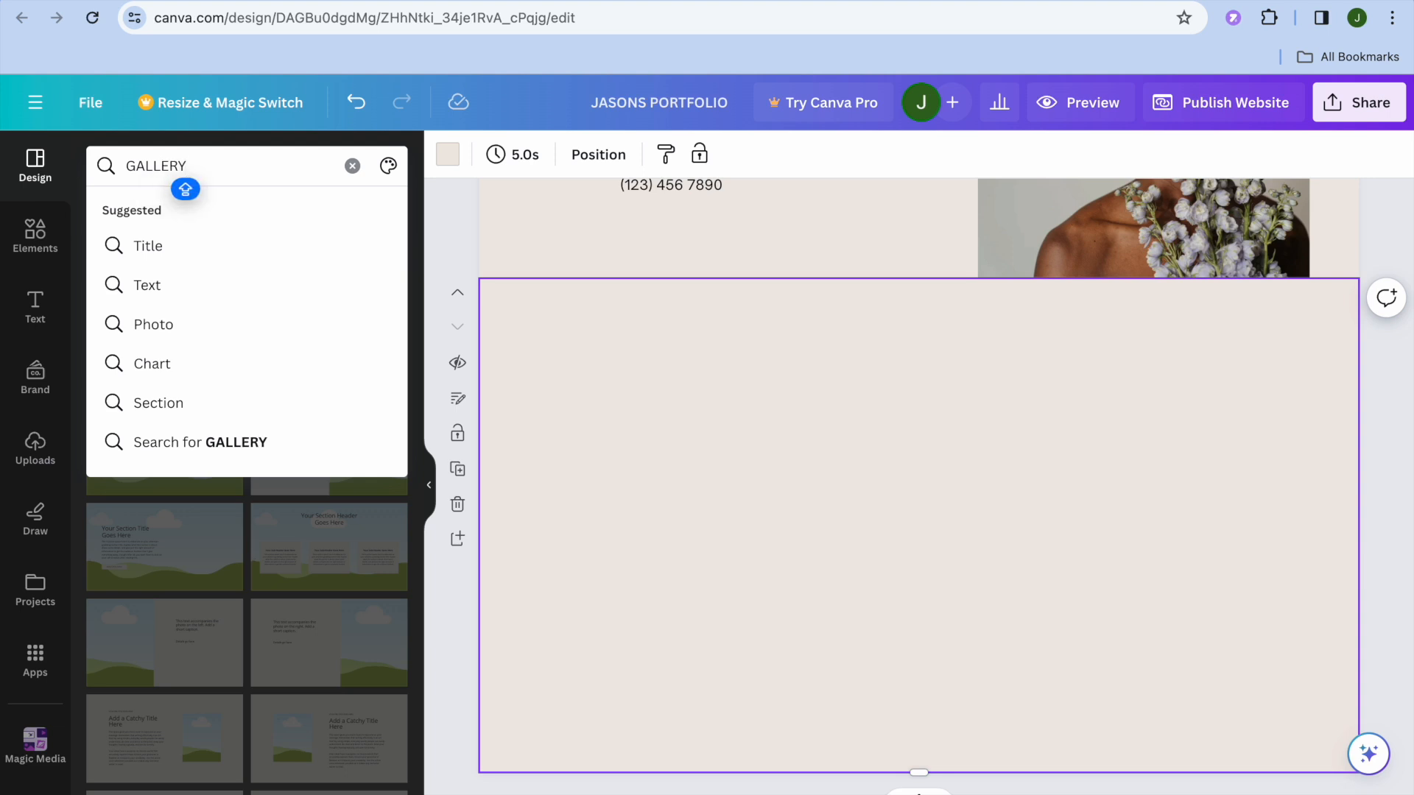
key("Return")
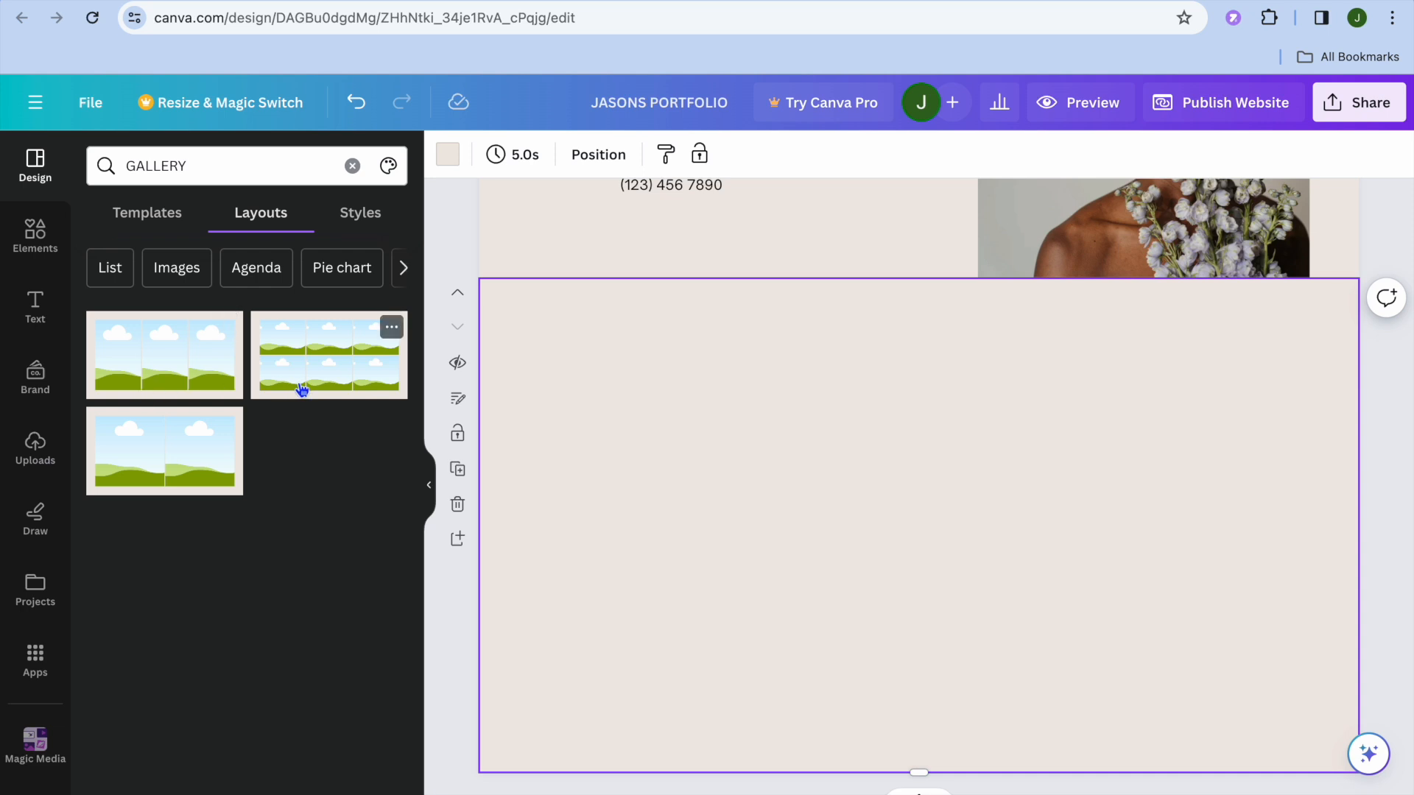
left_click(342, 376)
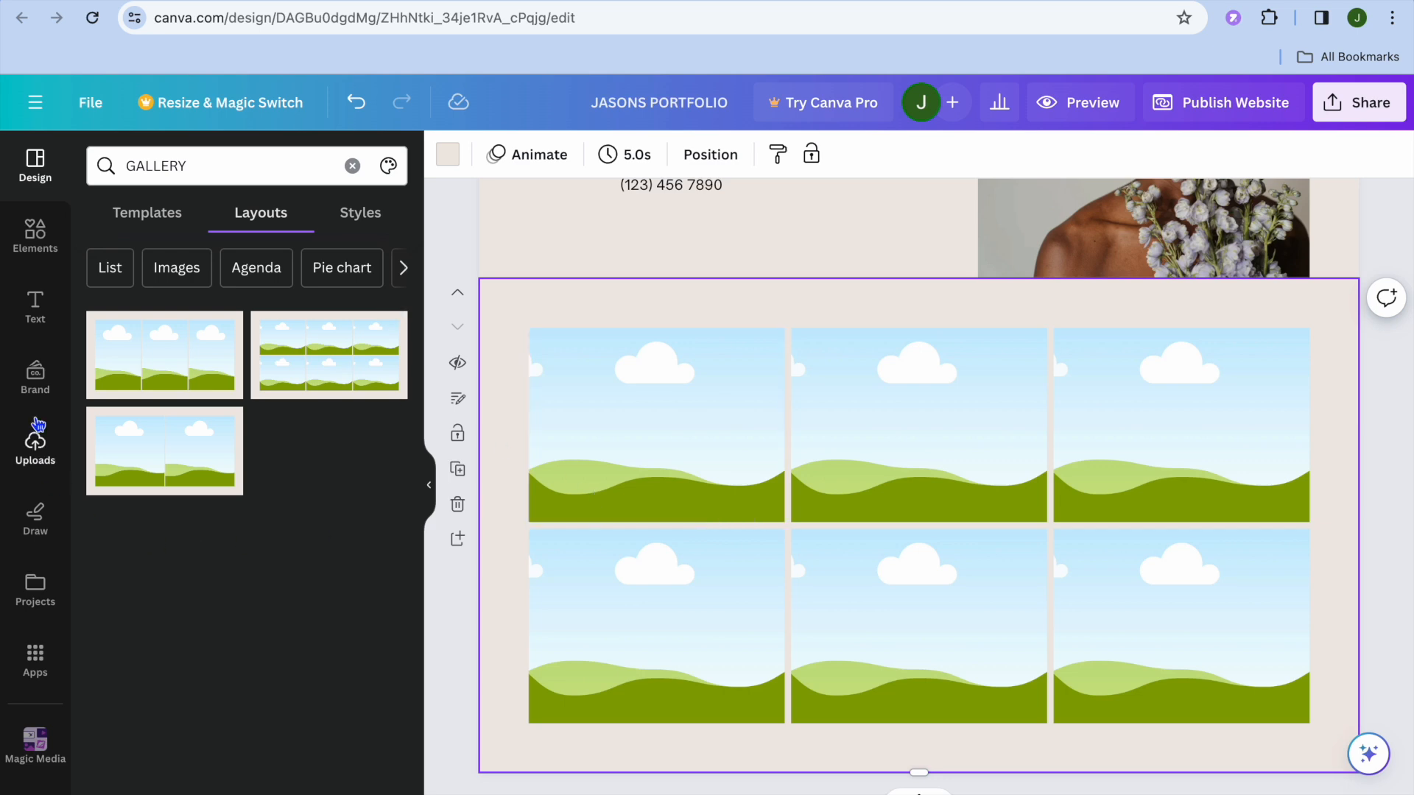
Fill the gallery's first two frames with the uploaded dog-and-cat photo and dog-and-cat illustration, and move the page above Contact Me
left_click(35, 445)
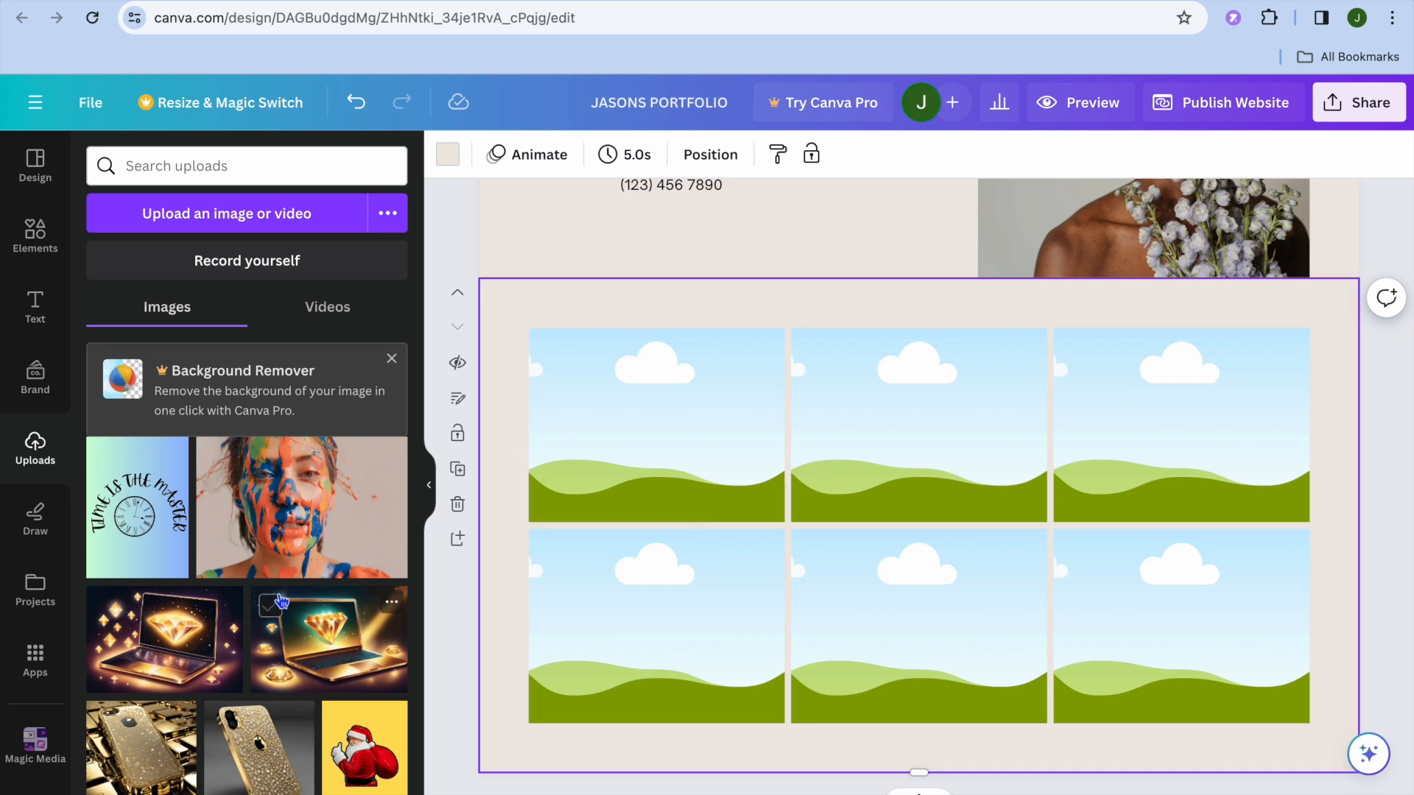
scroll(281, 602, "up", 2)
scroll(281, 601, "up", 3)
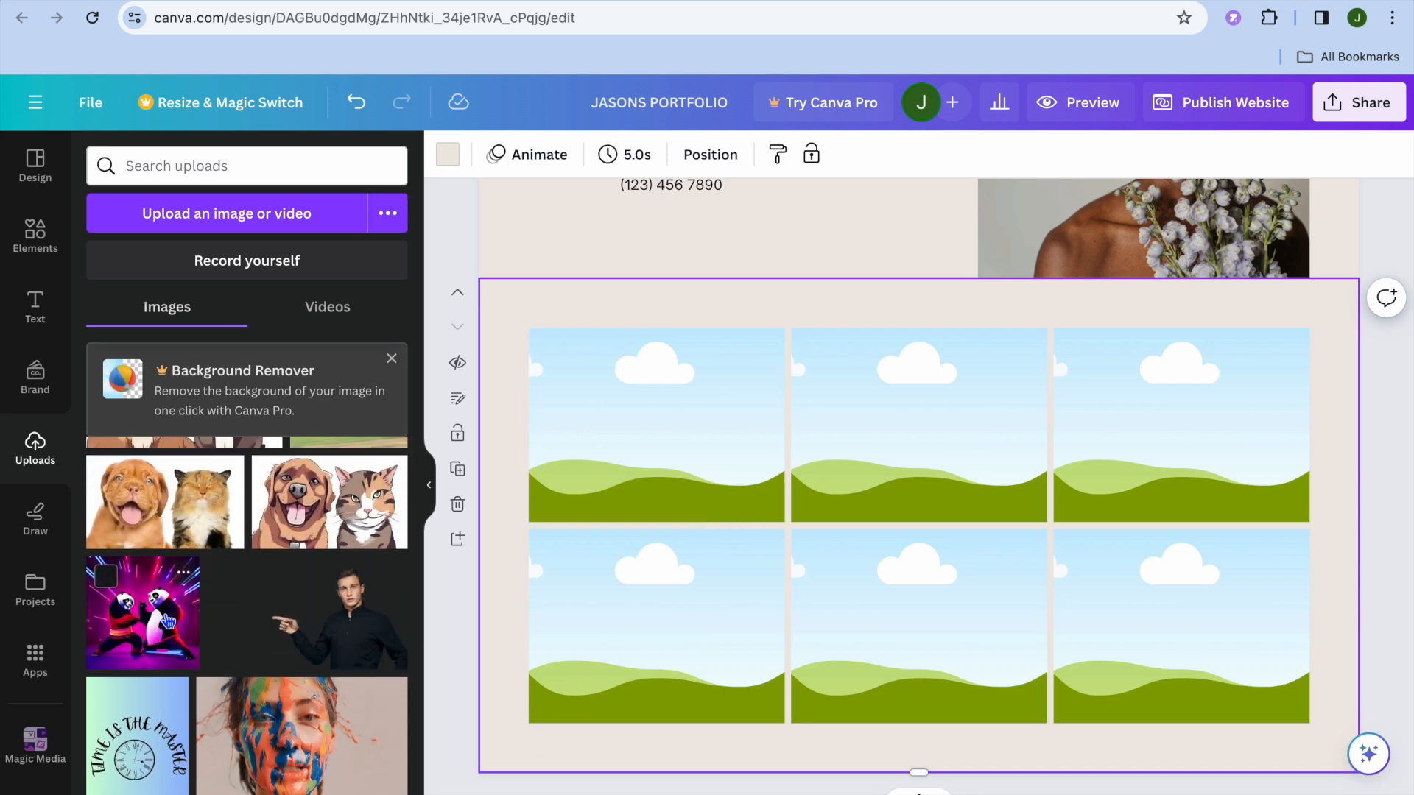
left_click_drag(180, 533, 515, 416)
left_click_drag(390, 478, 817, 427)
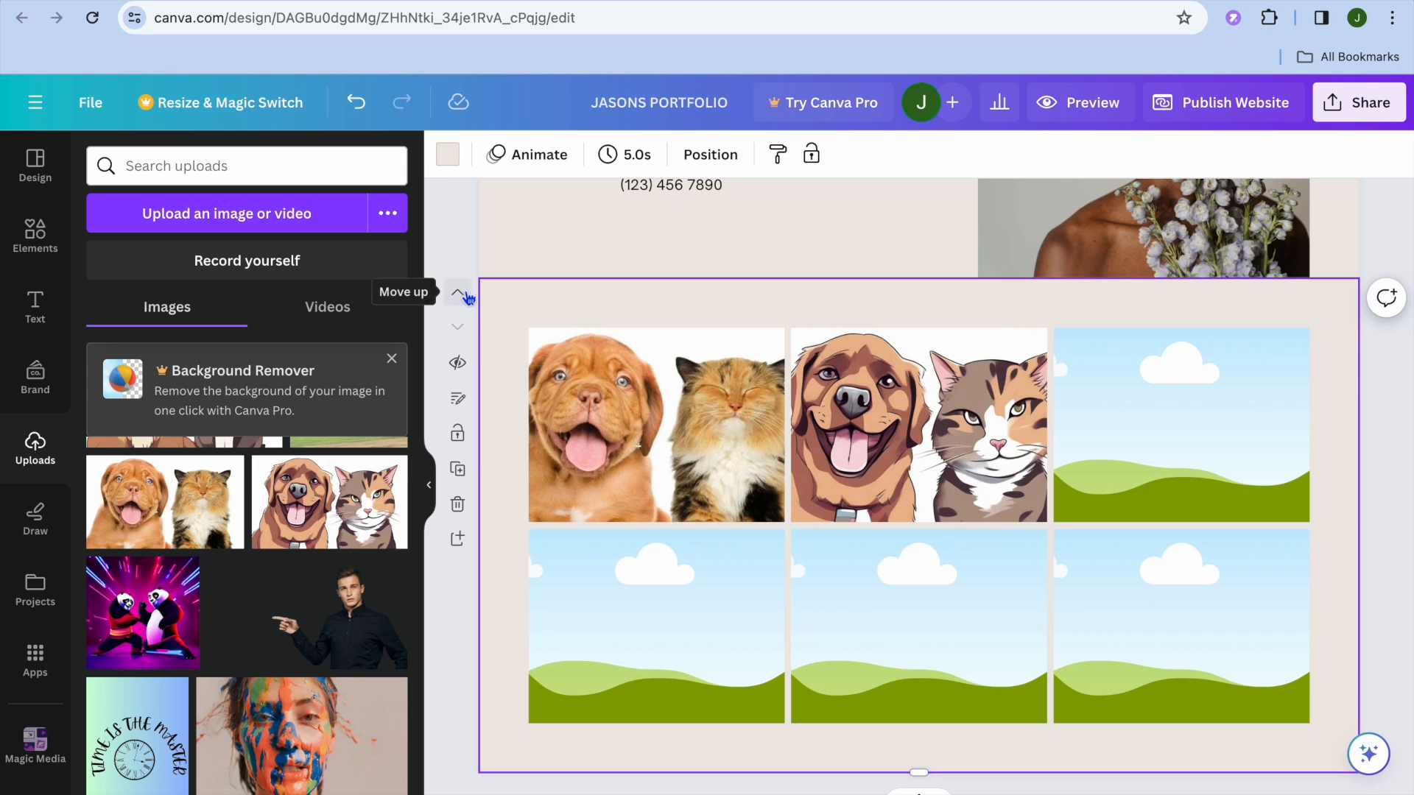
left_click(465, 295)
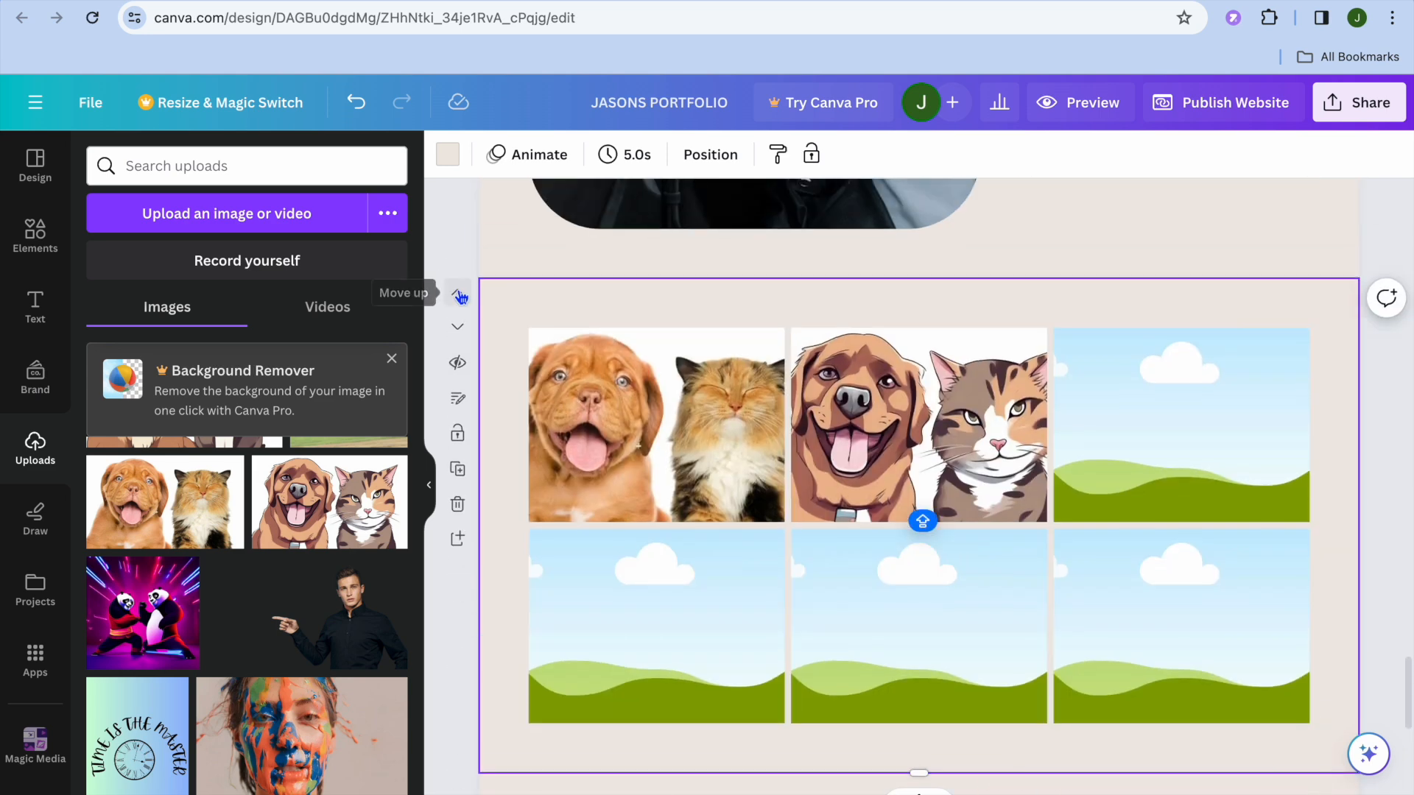
Preview the website in desktop view, check how its opening pages look, and return to the editor
scroll(593, 317, "up", 15)
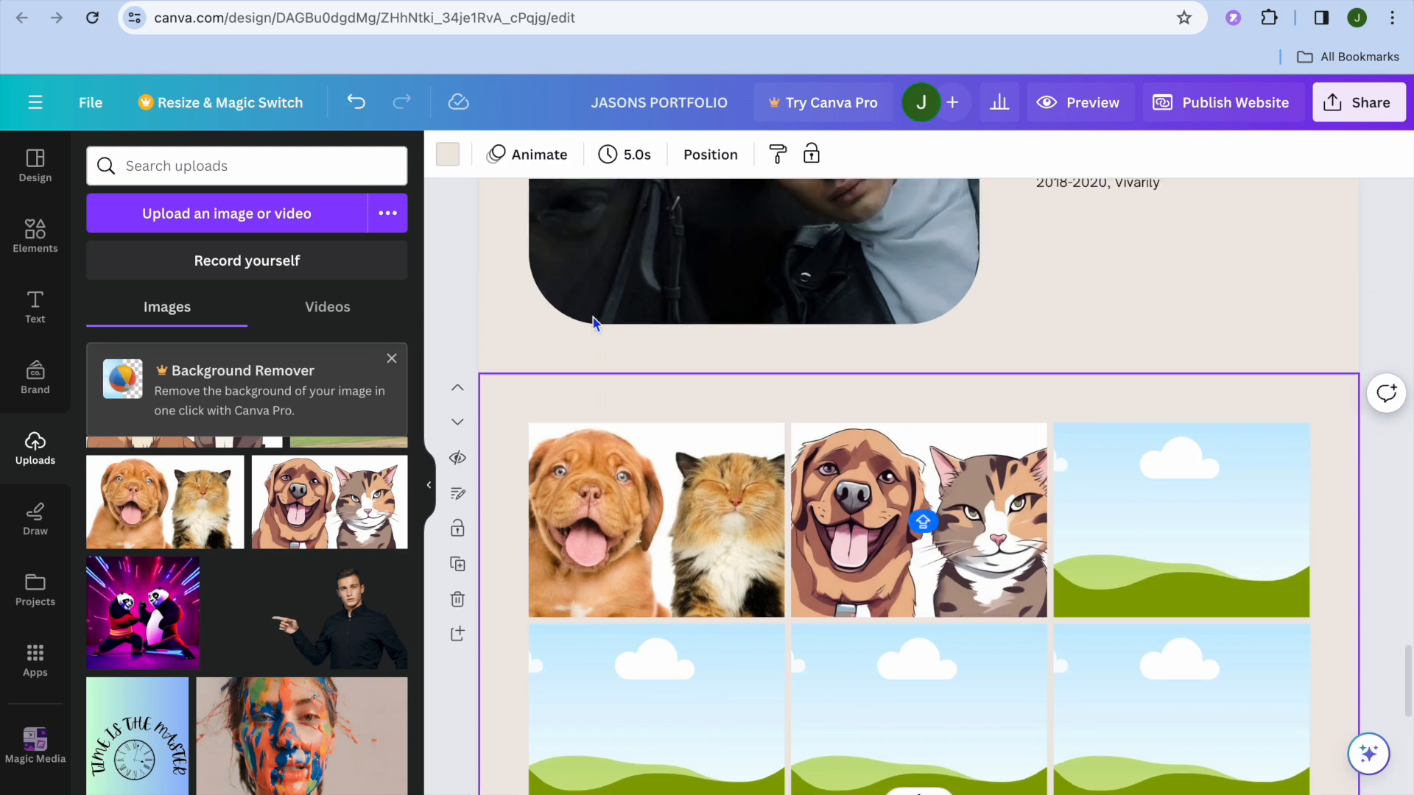
scroll(594, 324, "up", 10)
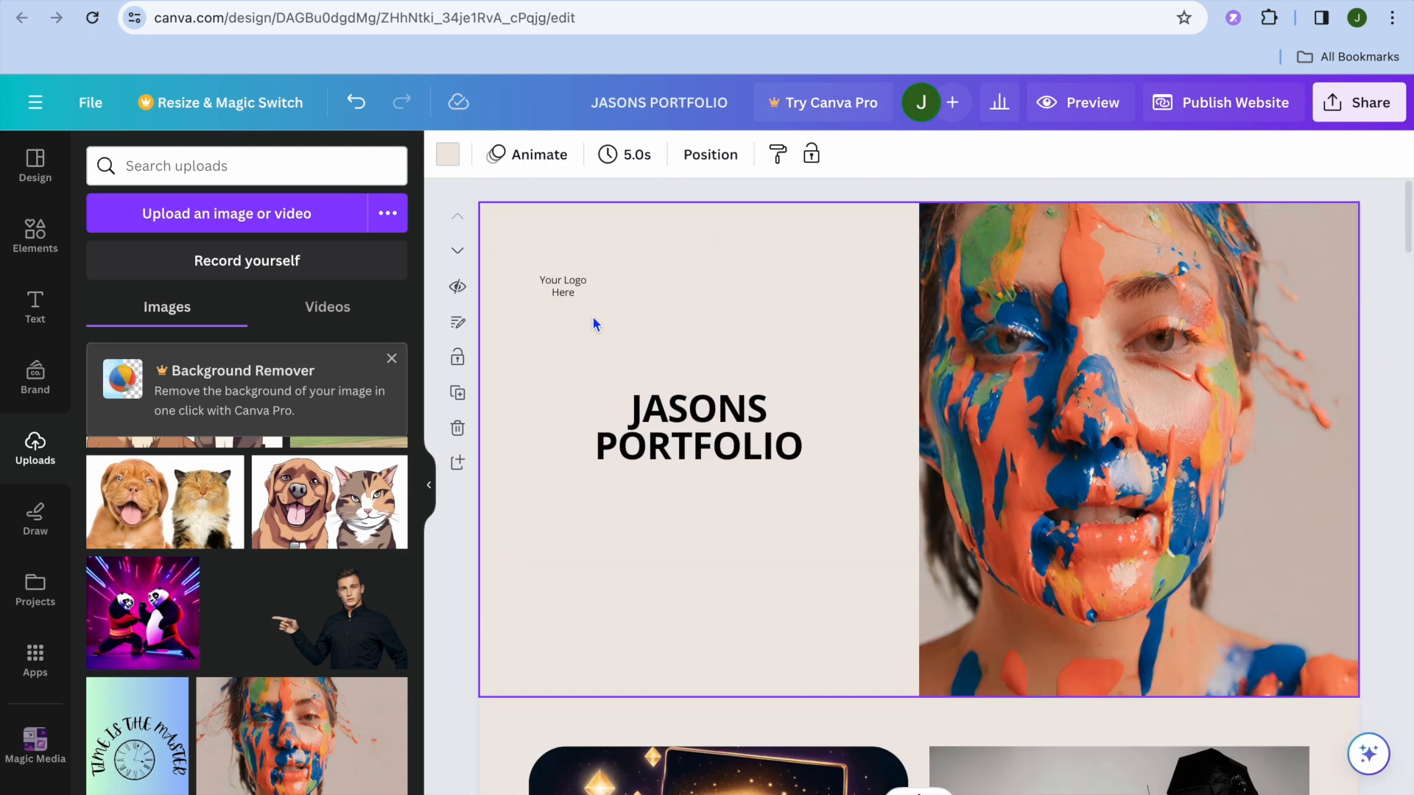
left_click(1063, 107)
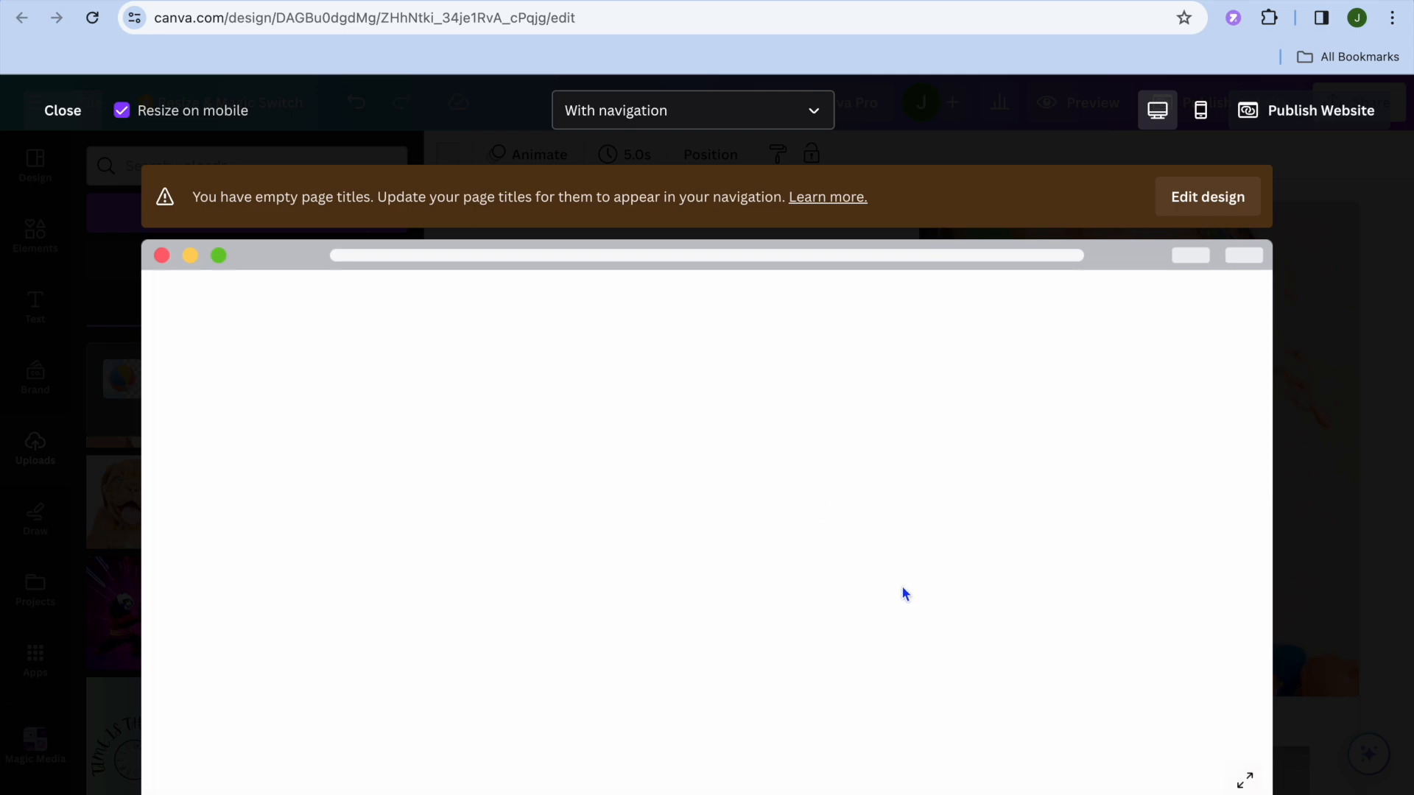
scroll(816, 582, "down", 10)
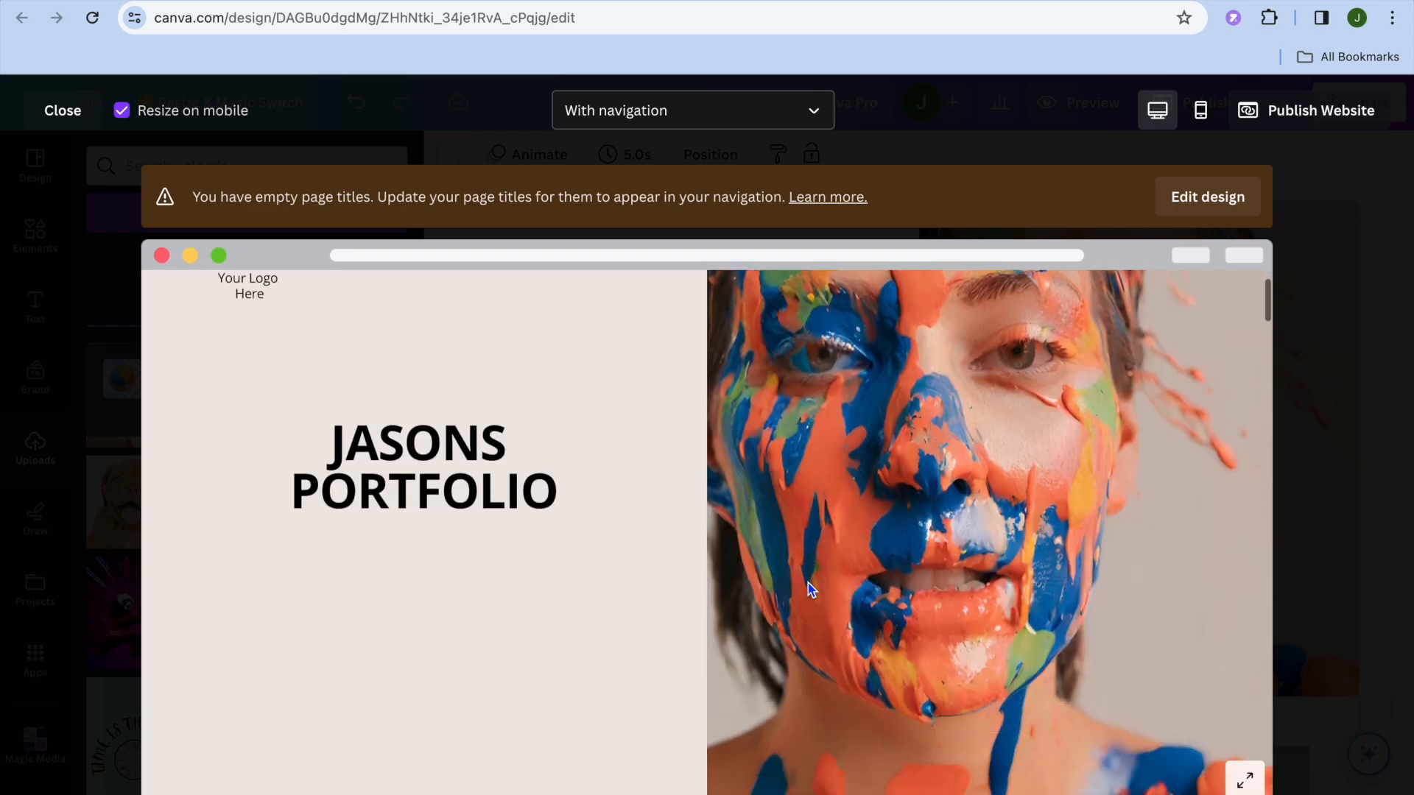
scroll(810, 571, "up", 10)
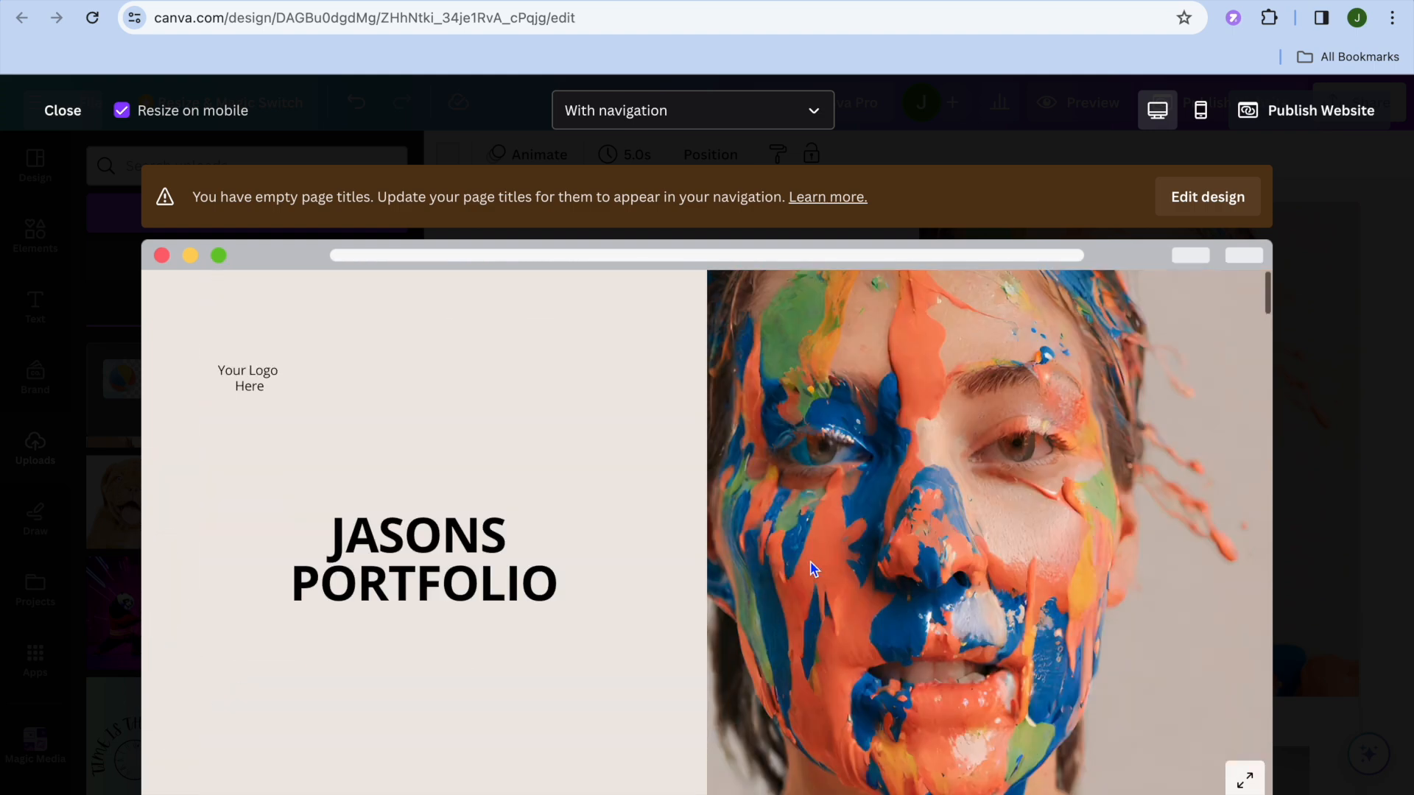
scroll(813, 569, "down", 10)
scroll(813, 569, "up", 10)
scroll(910, 410, "down", 10)
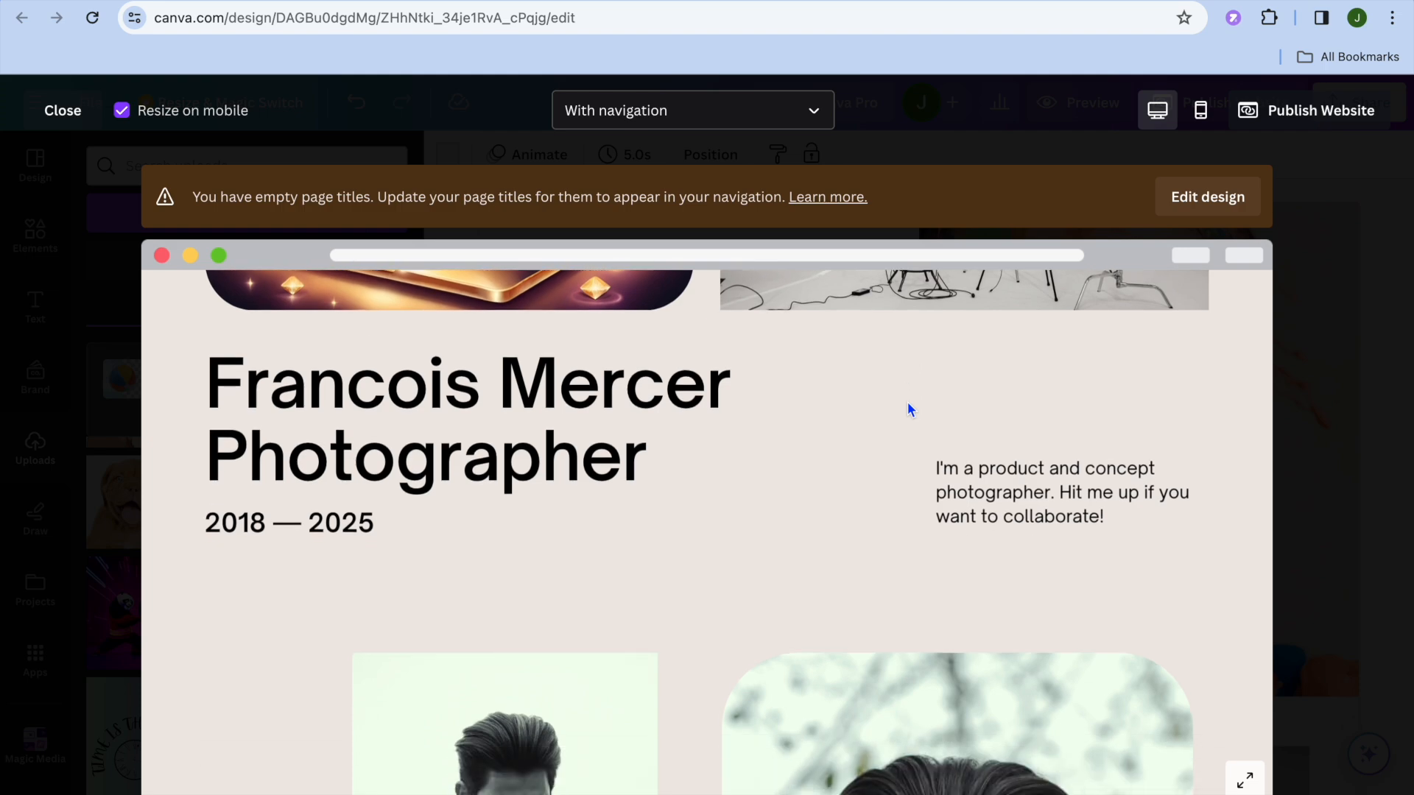
left_click(59, 112)
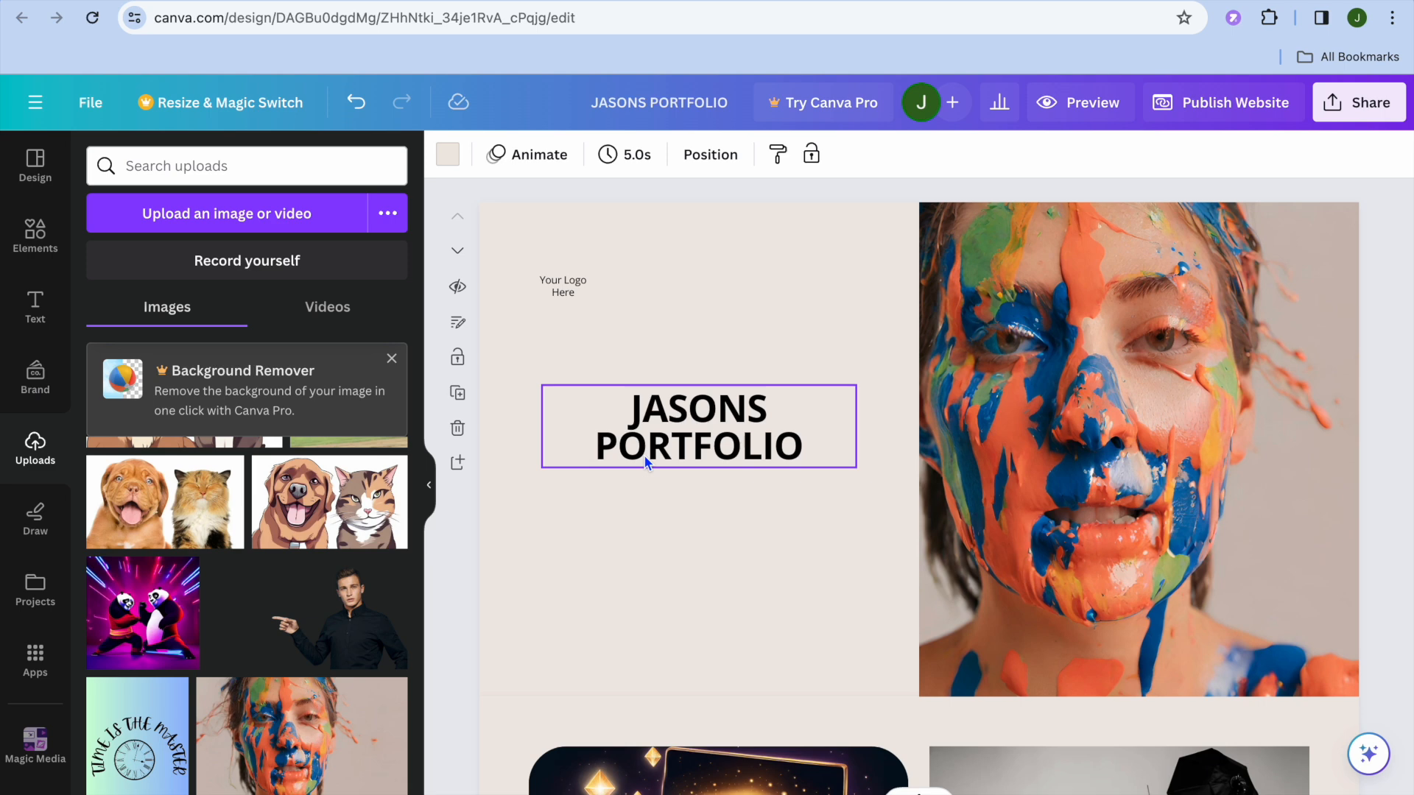
Give the first page, with the JASONS PORTFOLIO heading, the page title HOME
scroll(646, 460, "down", 1)
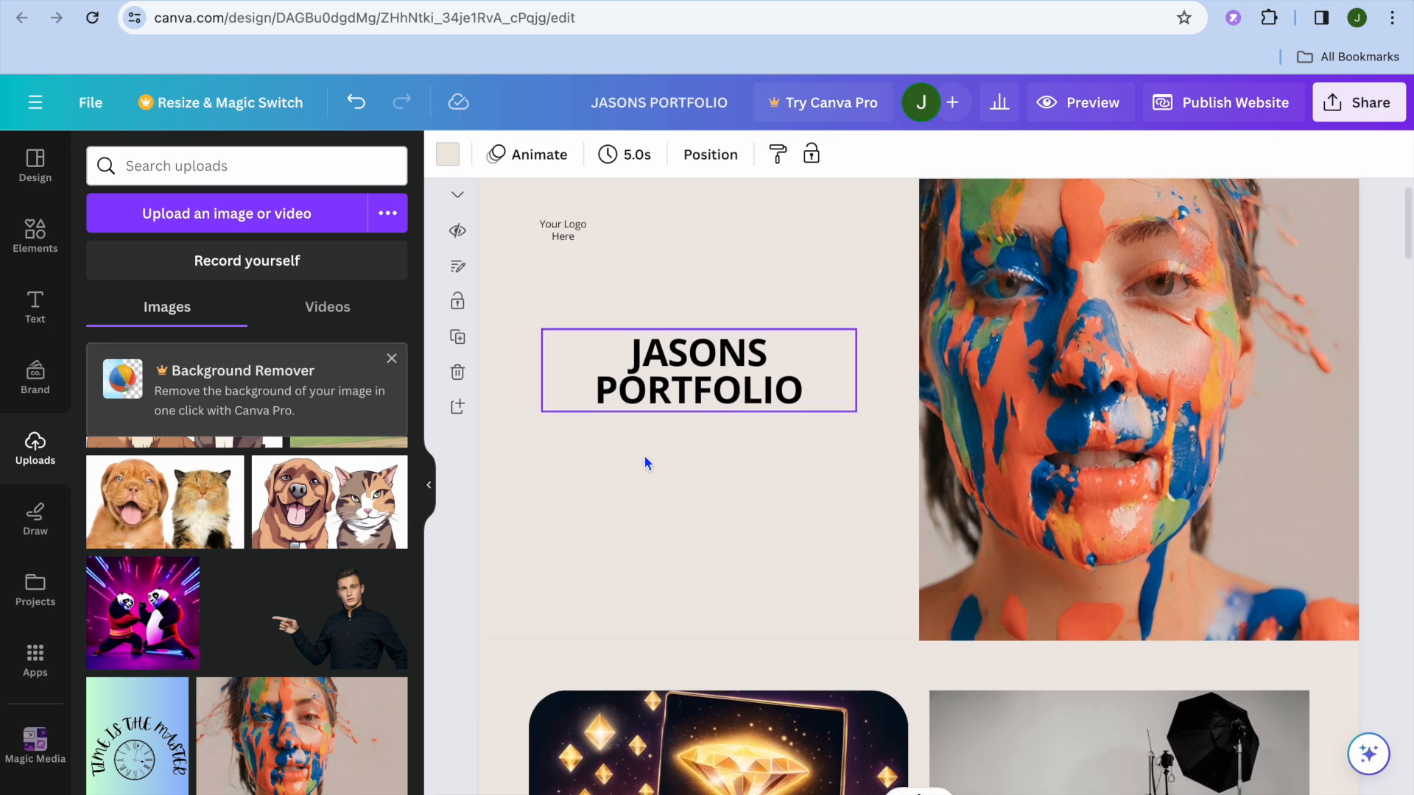
scroll(646, 461, "up", 1)
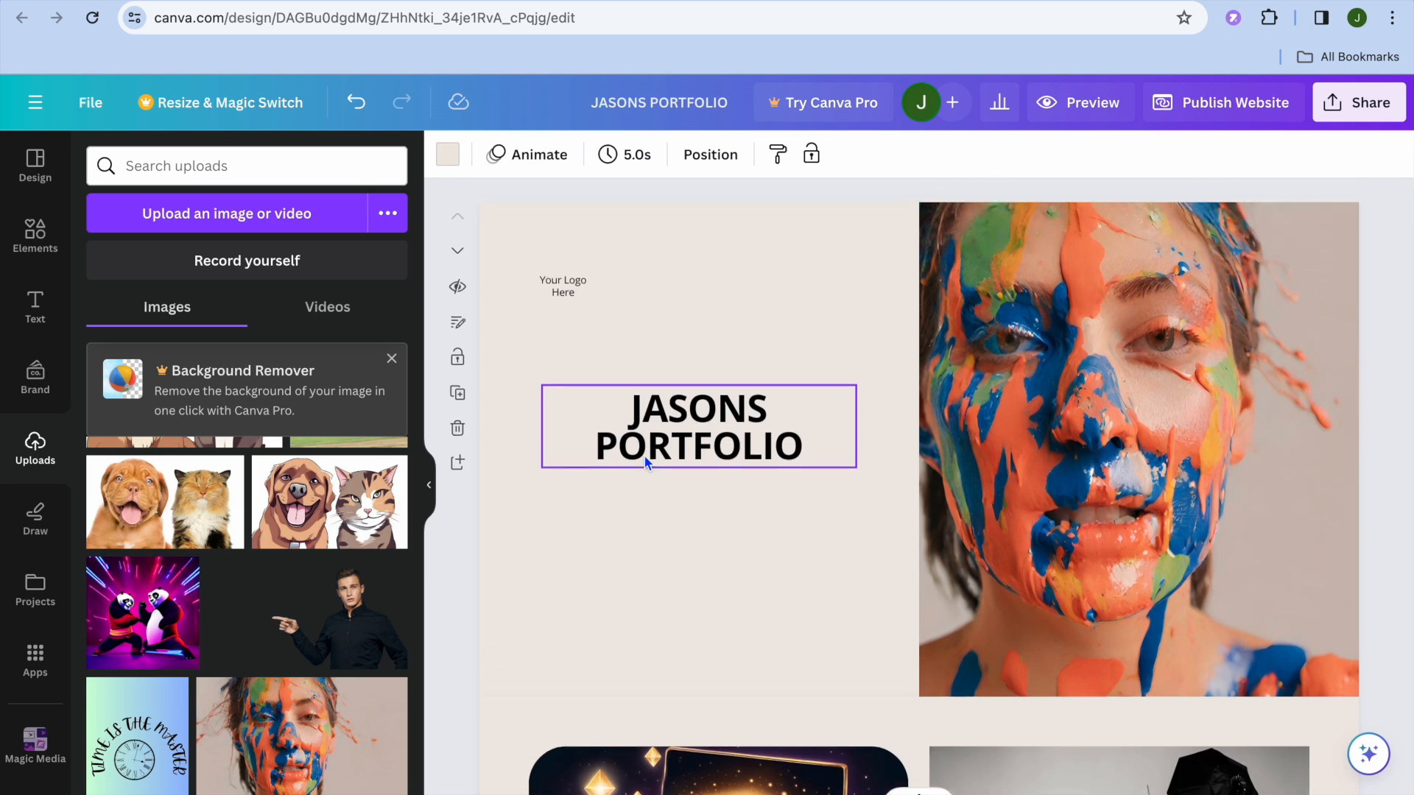
left_click(458, 329)
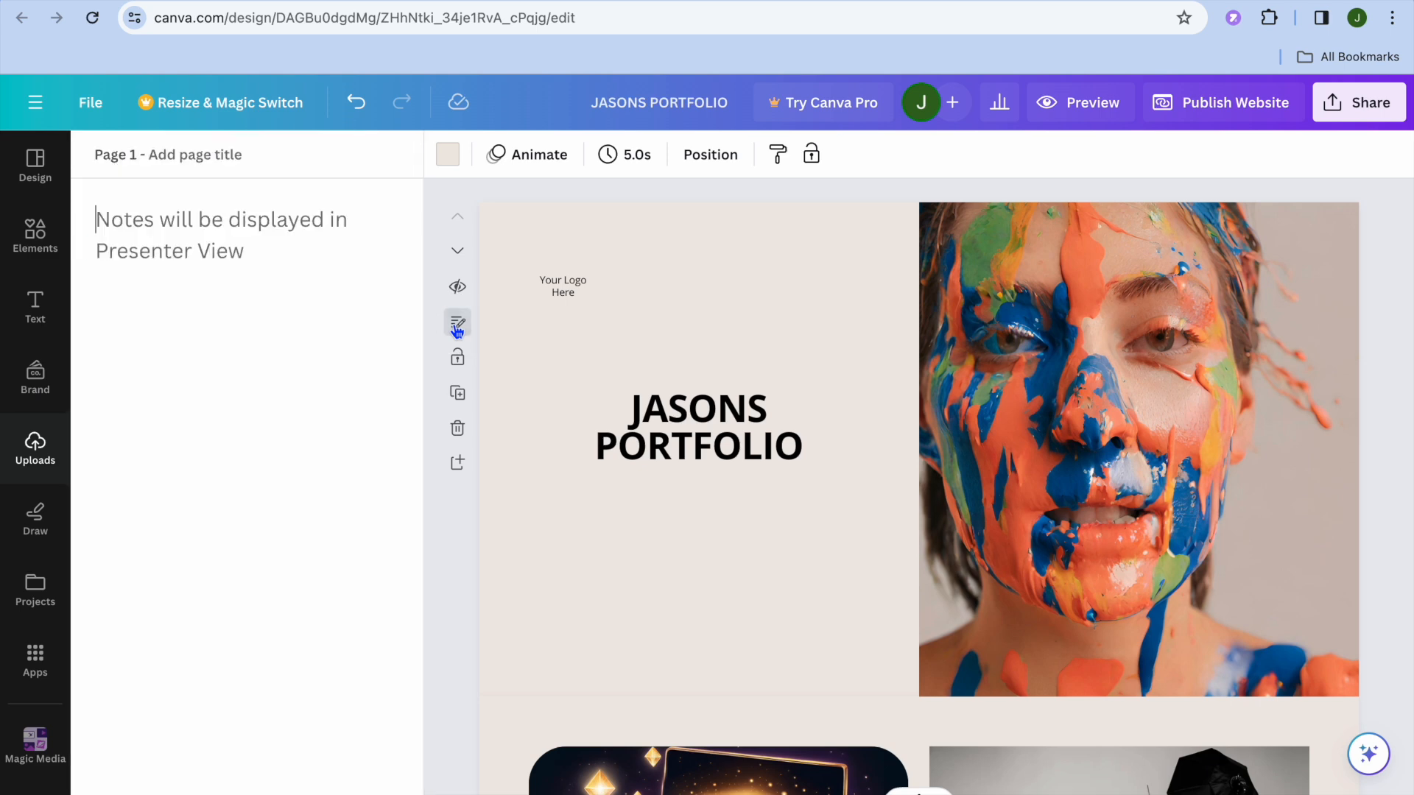
left_click(154, 157)
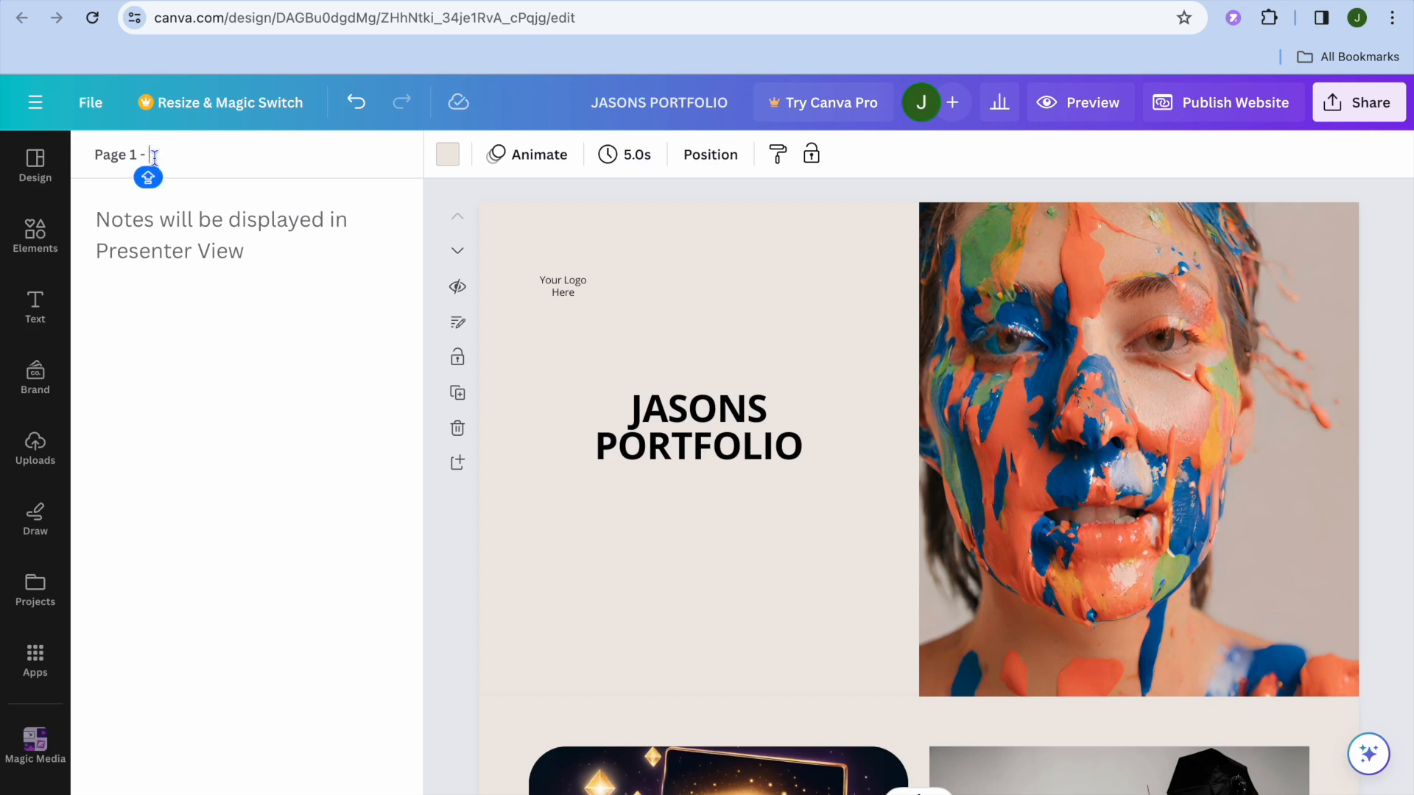
type("H")
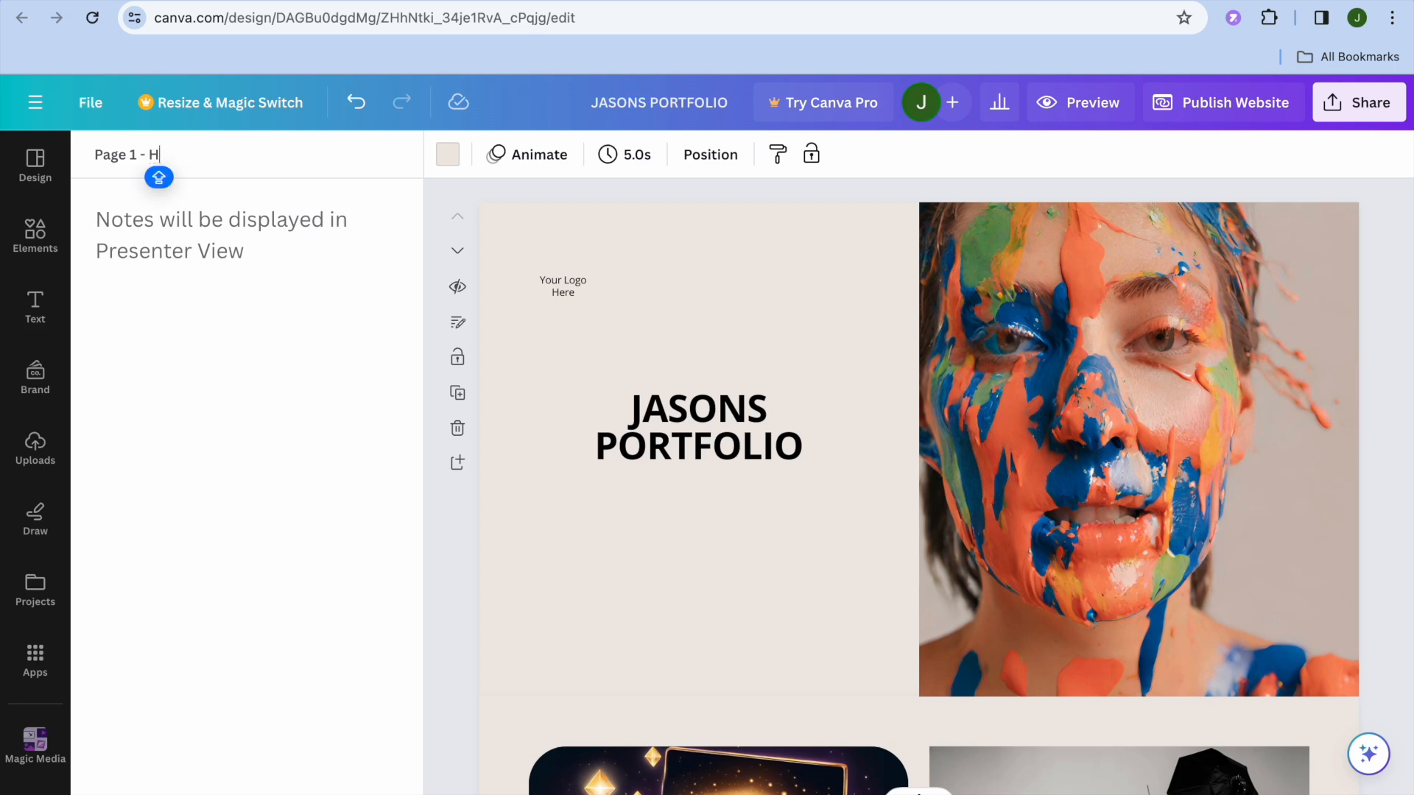
type("OME")
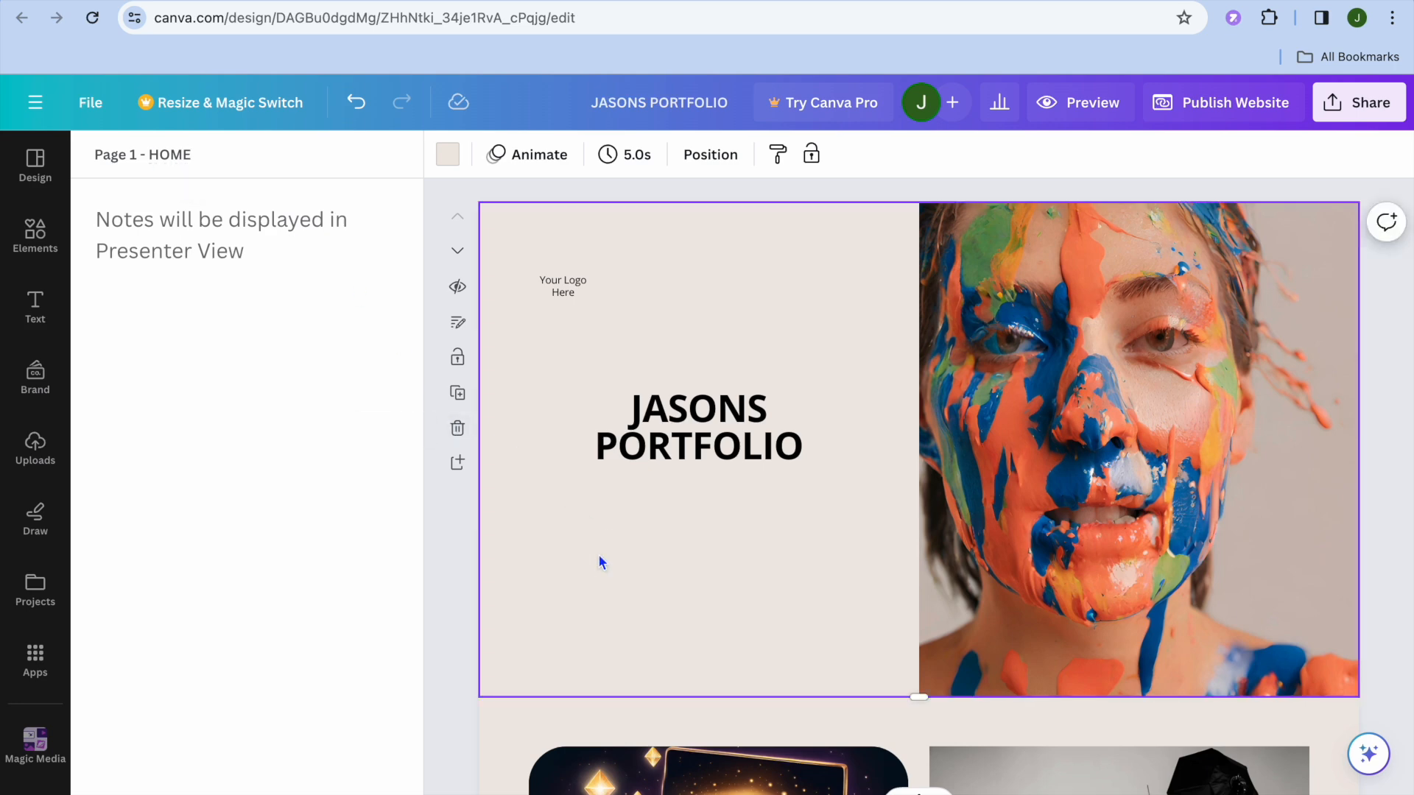
Give the second page, with the laptop and studio images, the page title INTRO
scroll(598, 554, "down", 2)
scroll(601, 562, "down", 5)
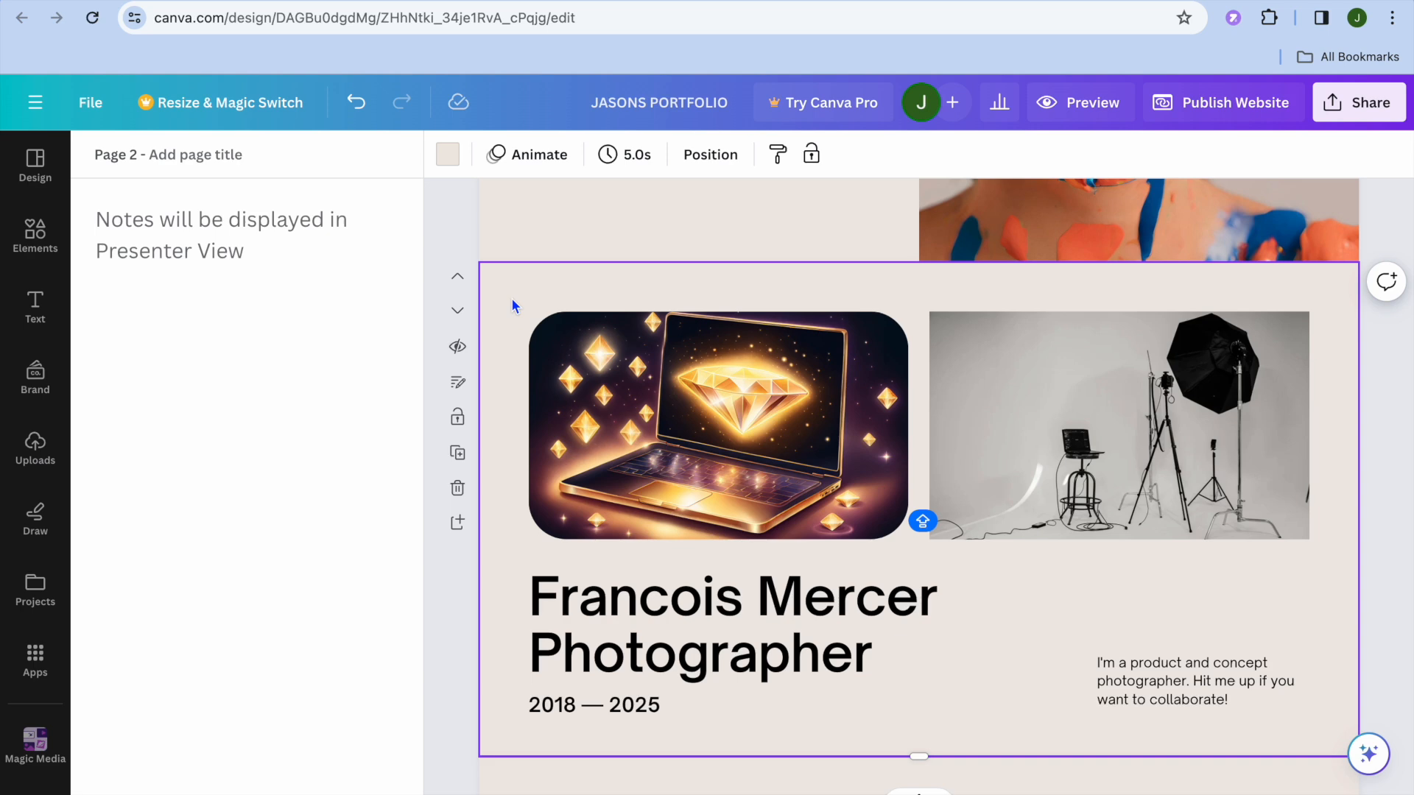
left_click(166, 151)
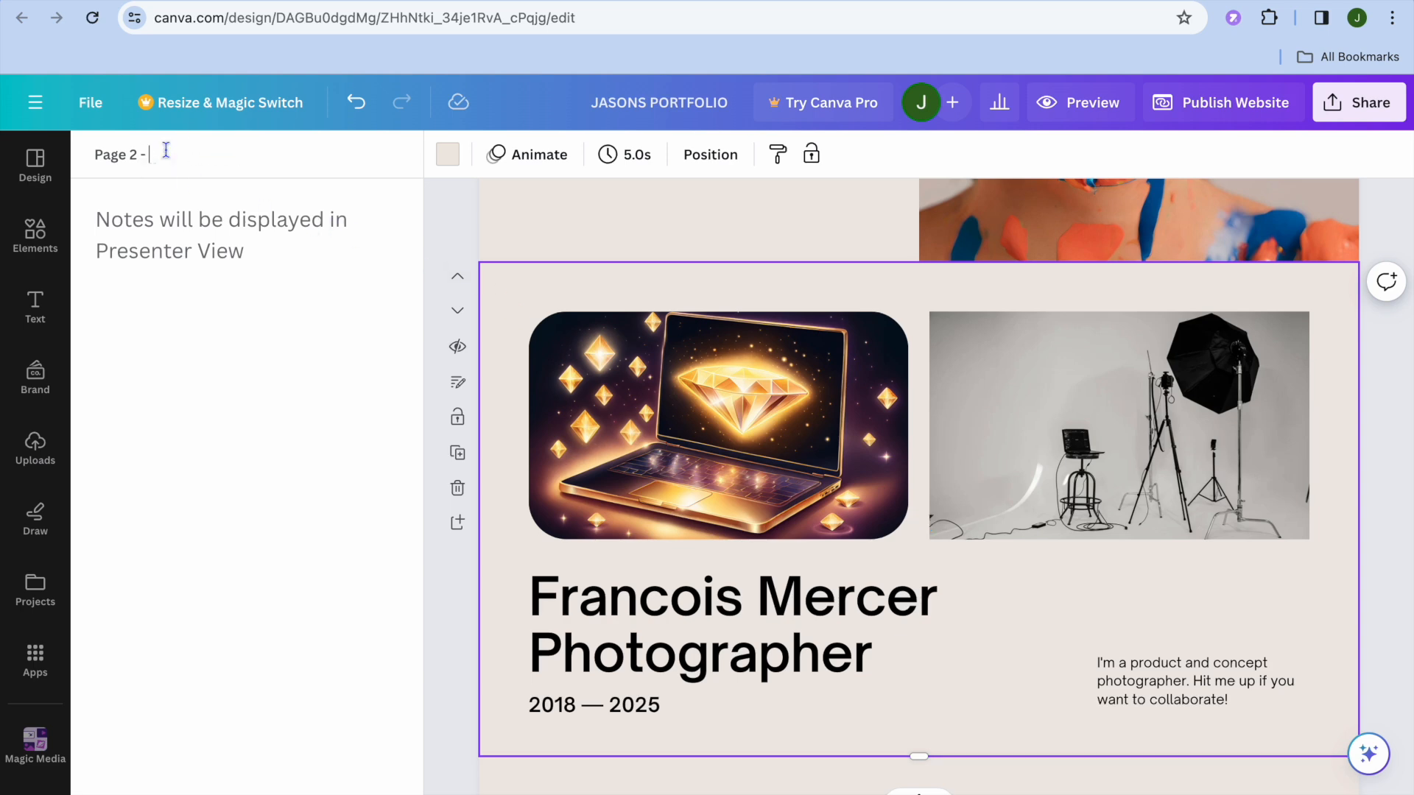
type("INTRO")
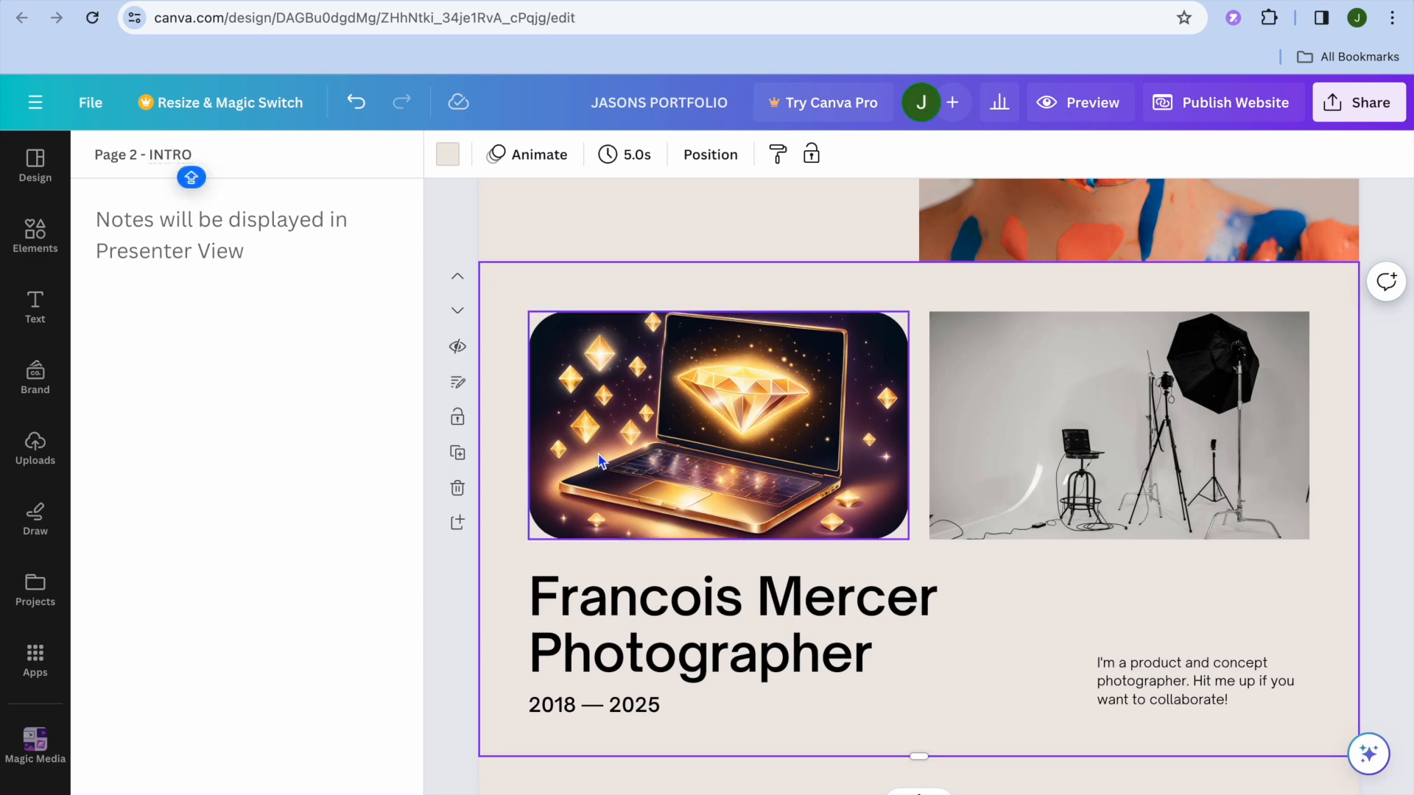
Go past the About Me page and give the Myxterious page the title MYSTERY
scroll(599, 468, "down", 8)
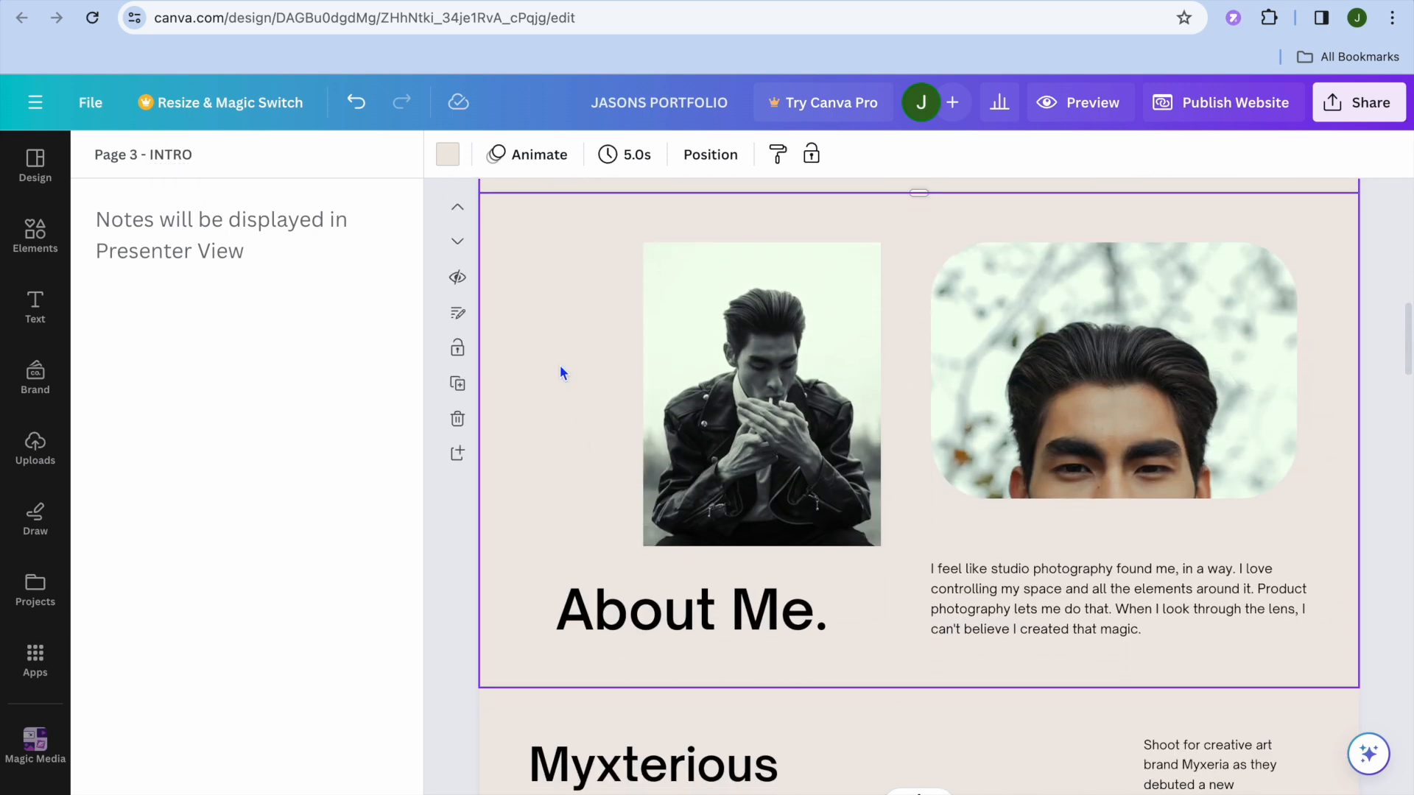
left_click(531, 324)
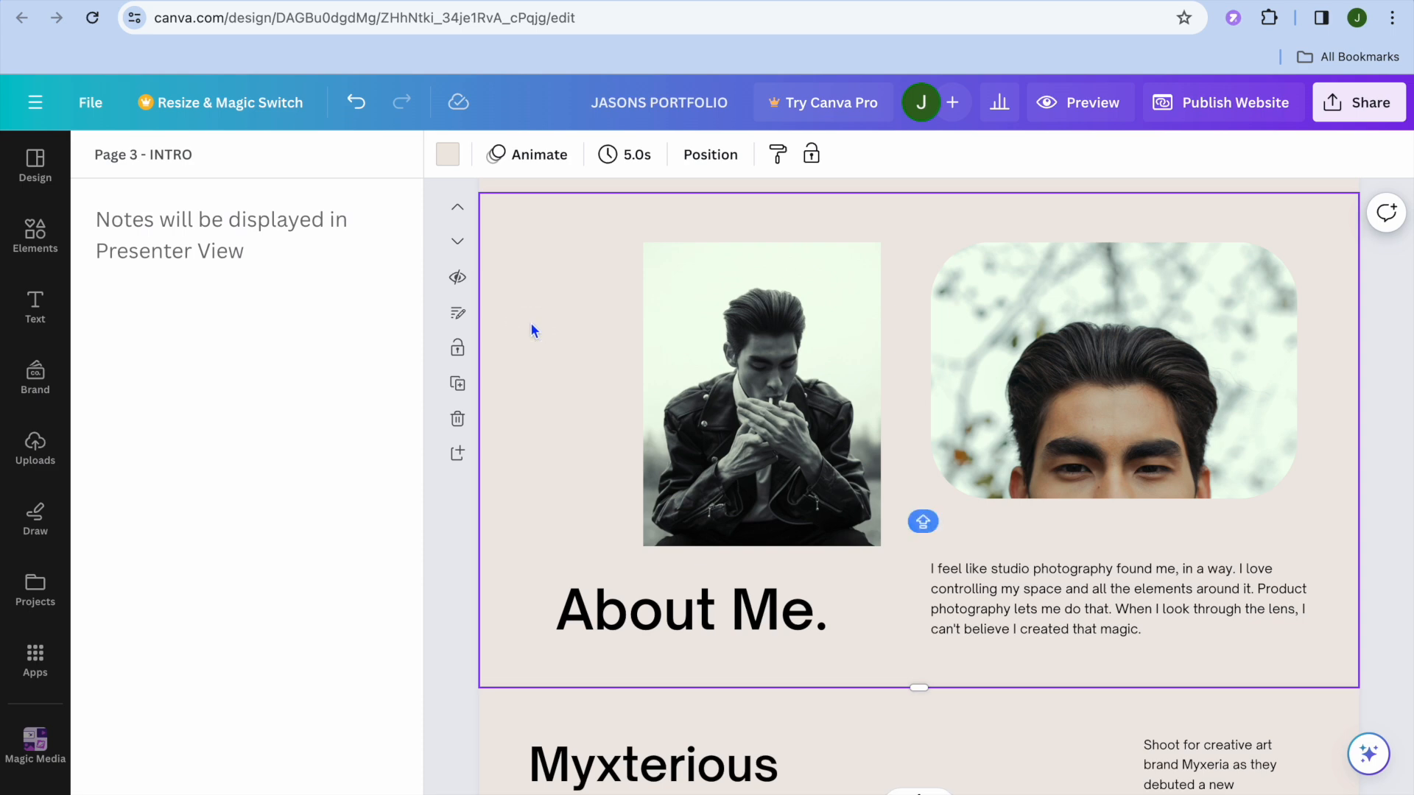
scroll(531, 324, "down", 5)
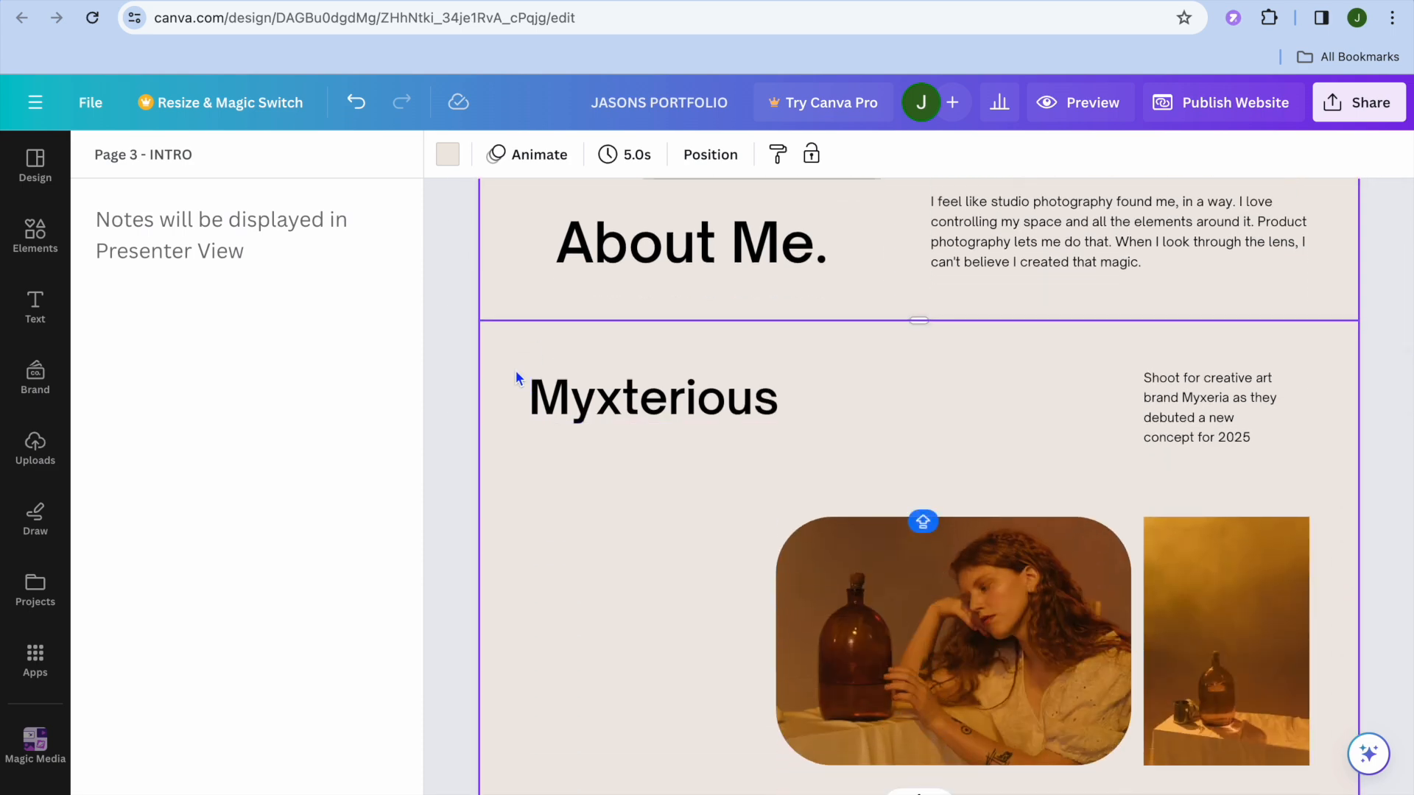
left_click(508, 364)
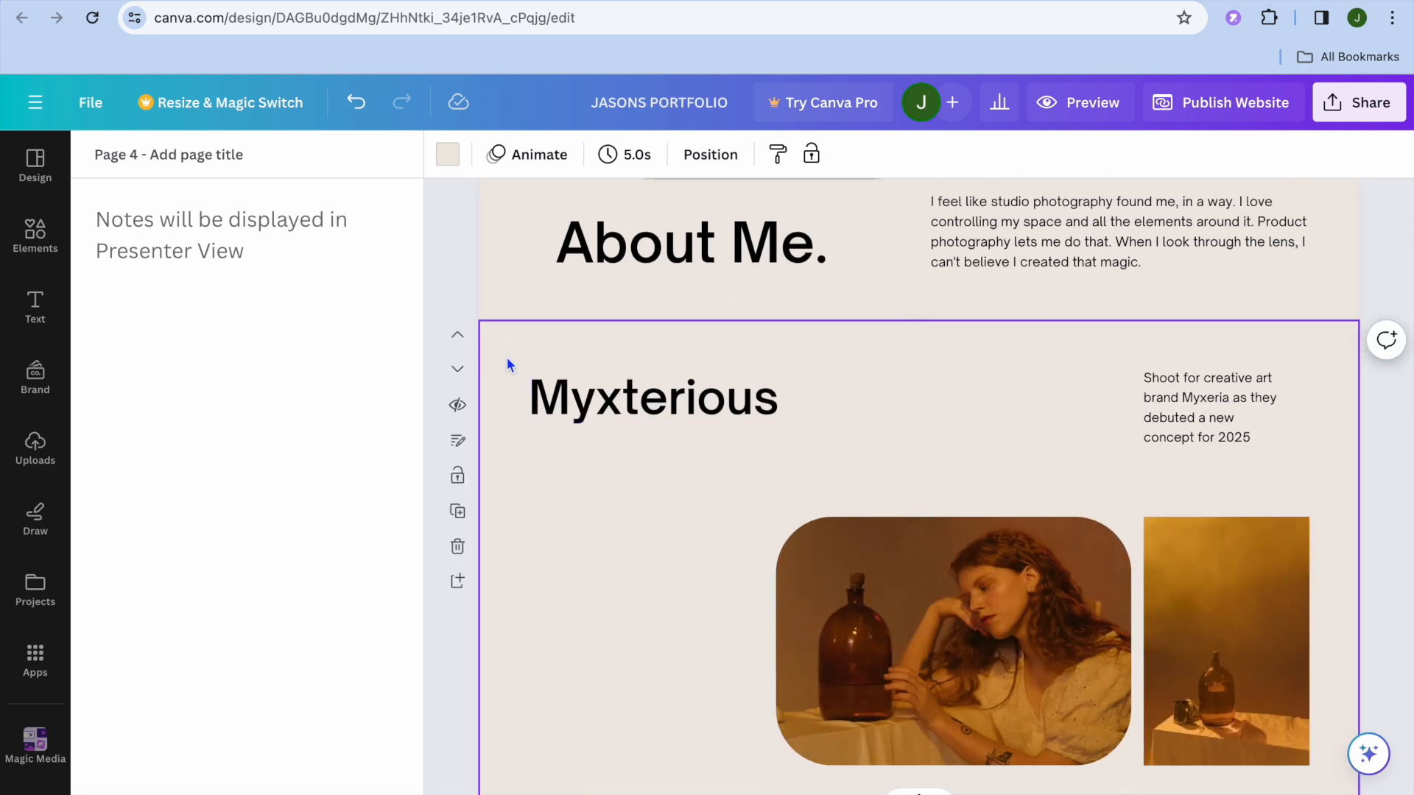
left_click(245, 160)
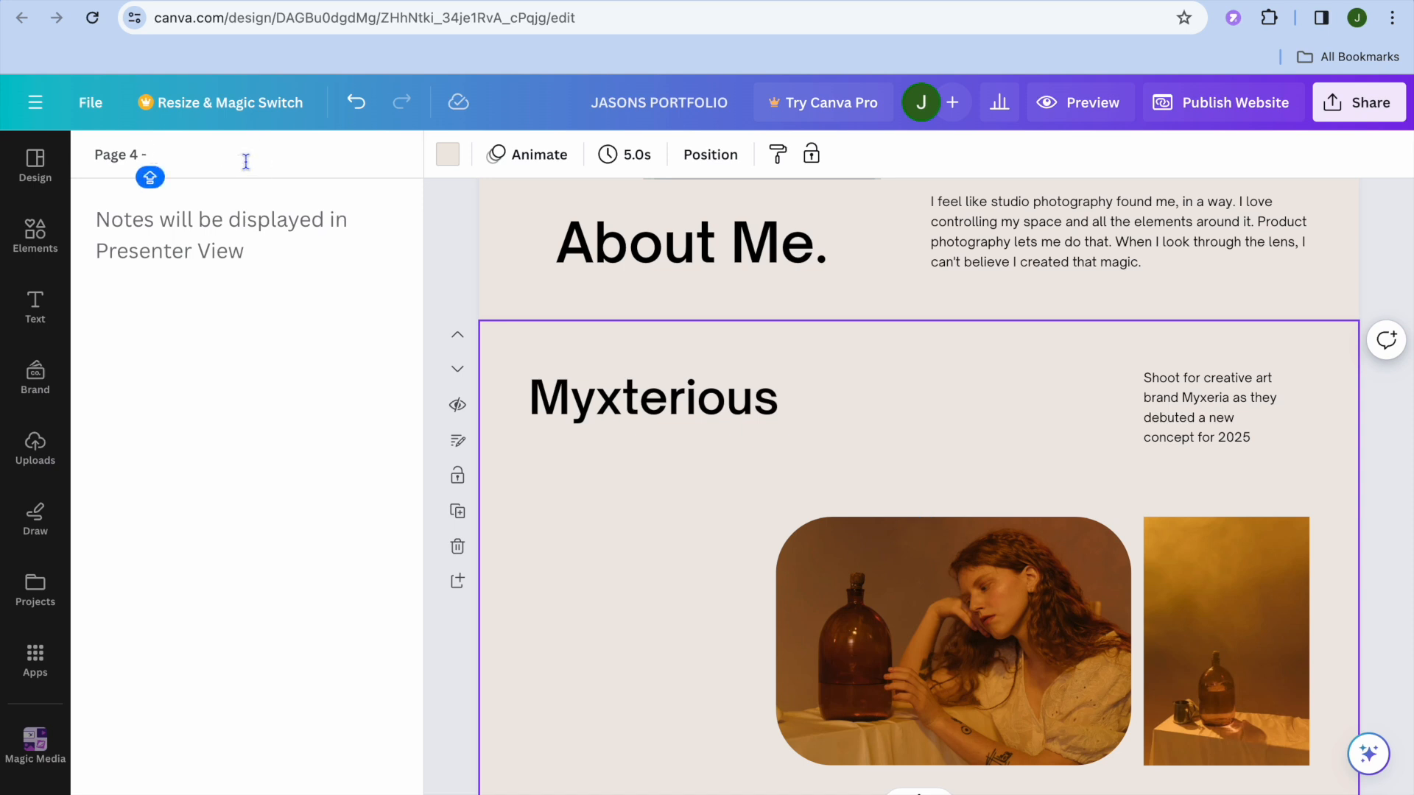
type("MYSTERY")
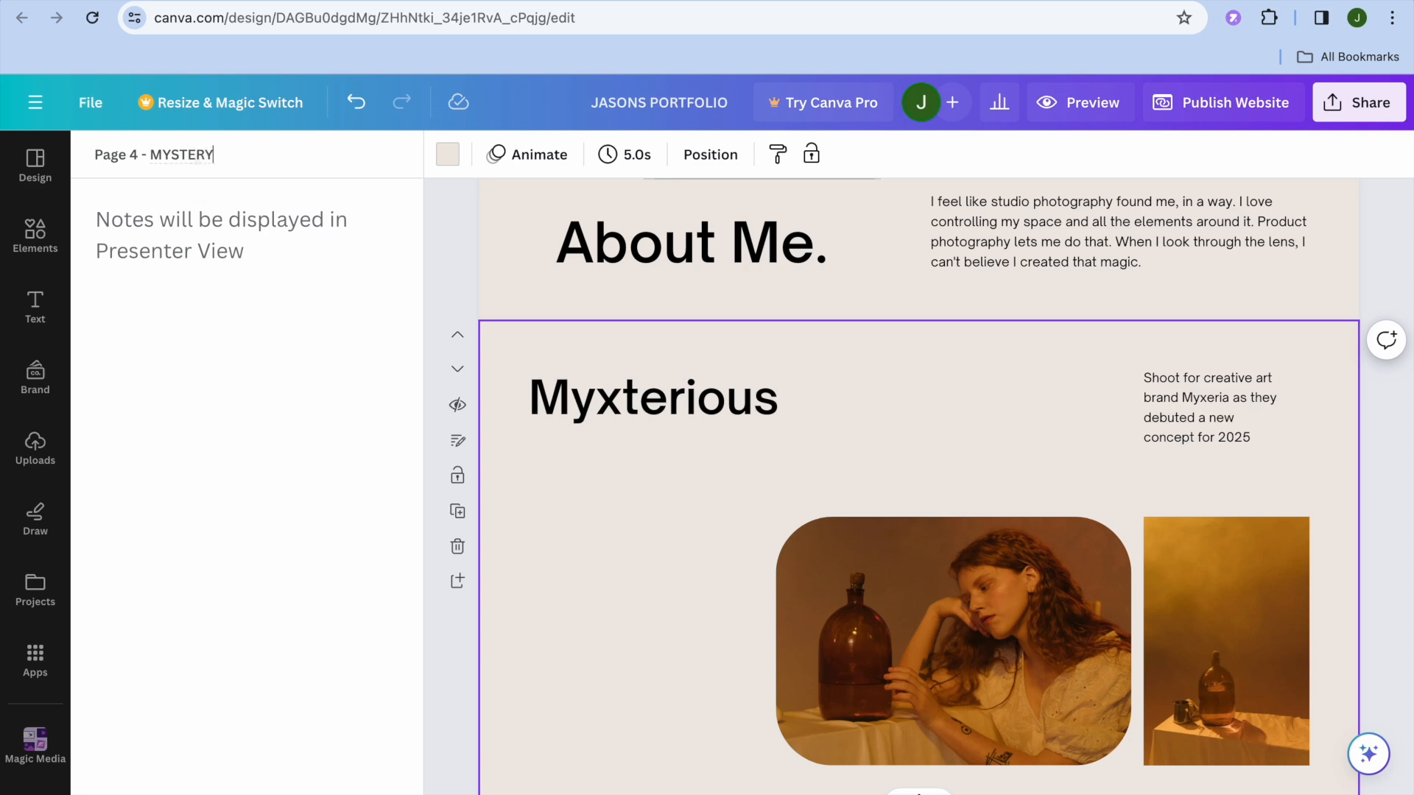
Replace the title of the Spring Forward page with SPRING
scroll(573, 572, "down", 10)
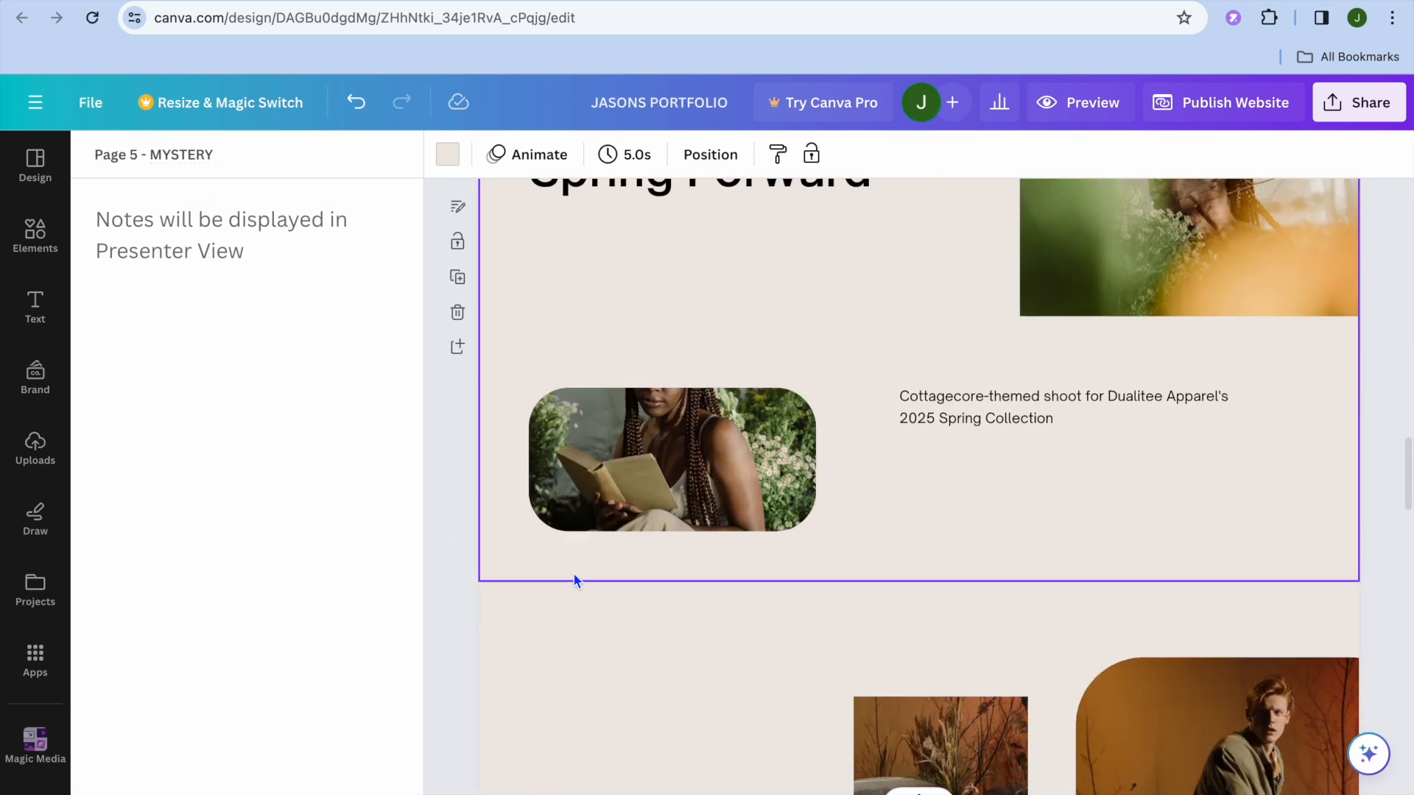
scroll(573, 572, "up", 1)
left_click(546, 315)
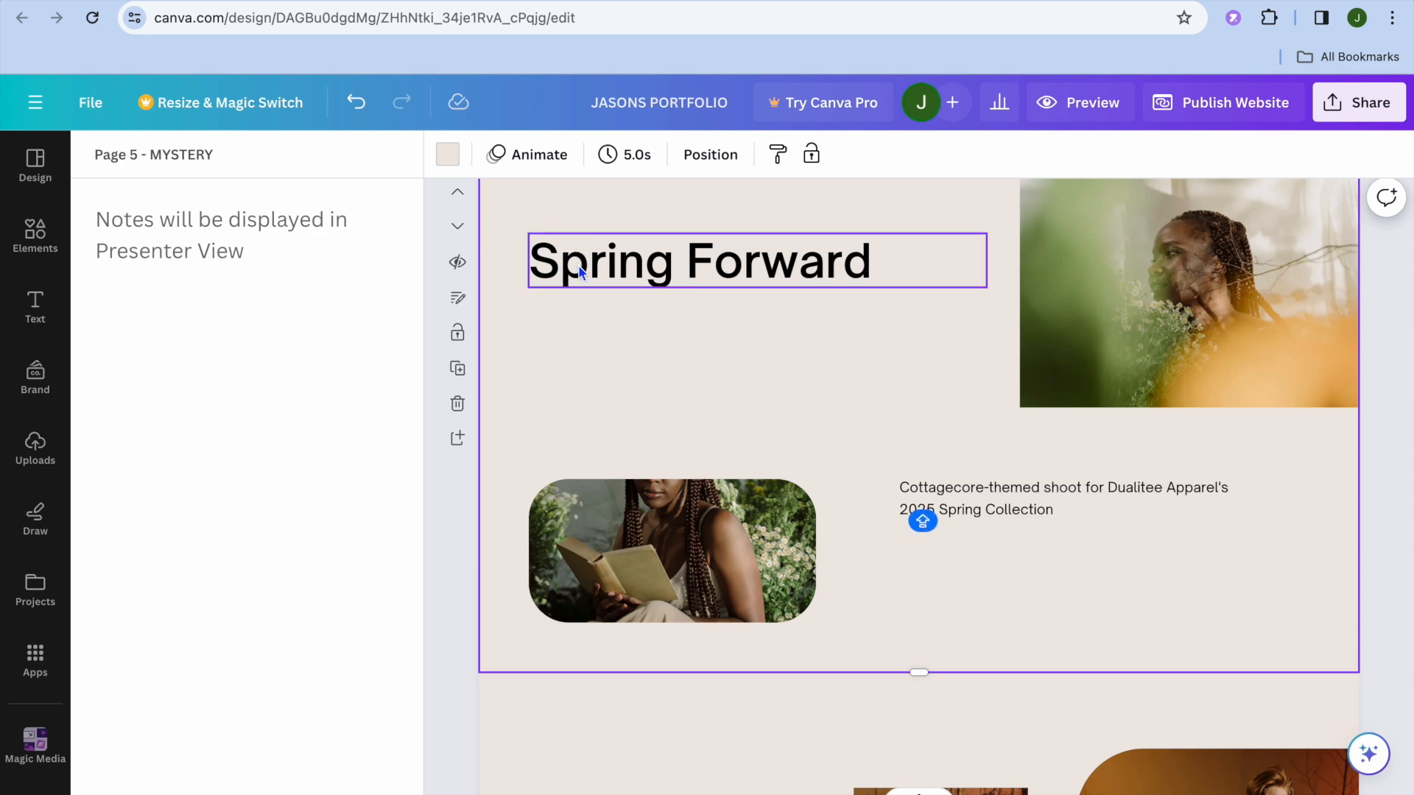
left_click(205, 152)
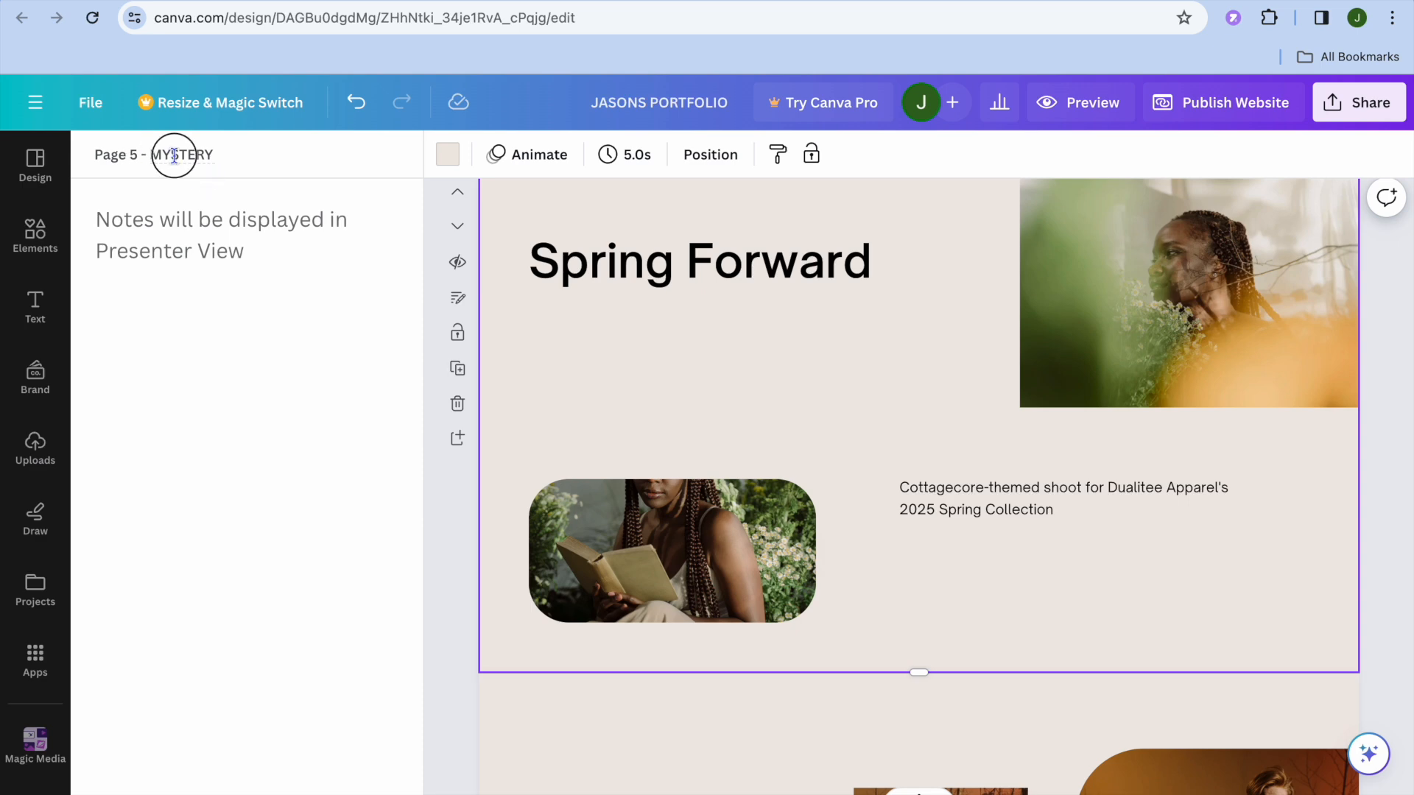
key("Right")
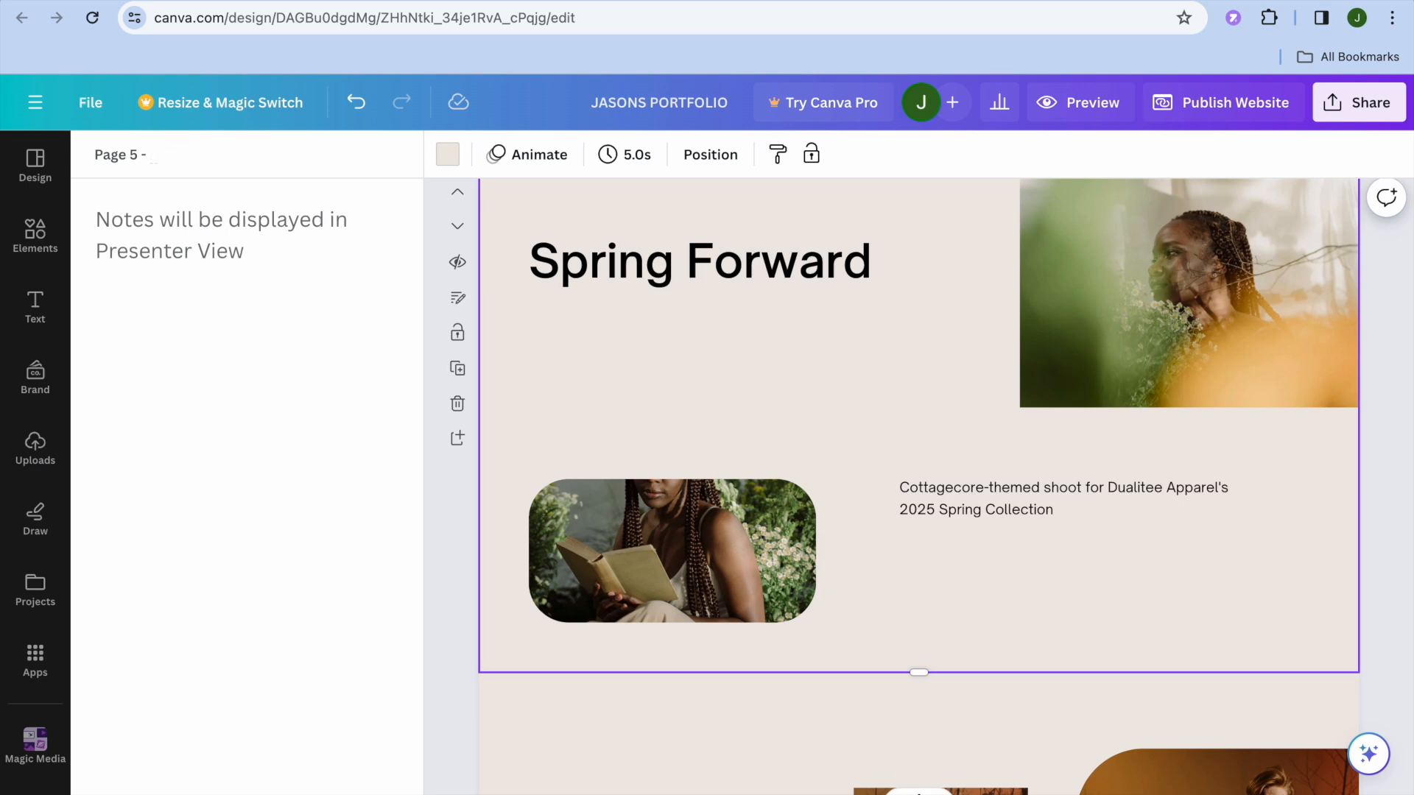
type("SPRING")
Preview the website with navigation and try the INTRO and MYSTERY links in its menu
scroll(714, 338, "up", 20)
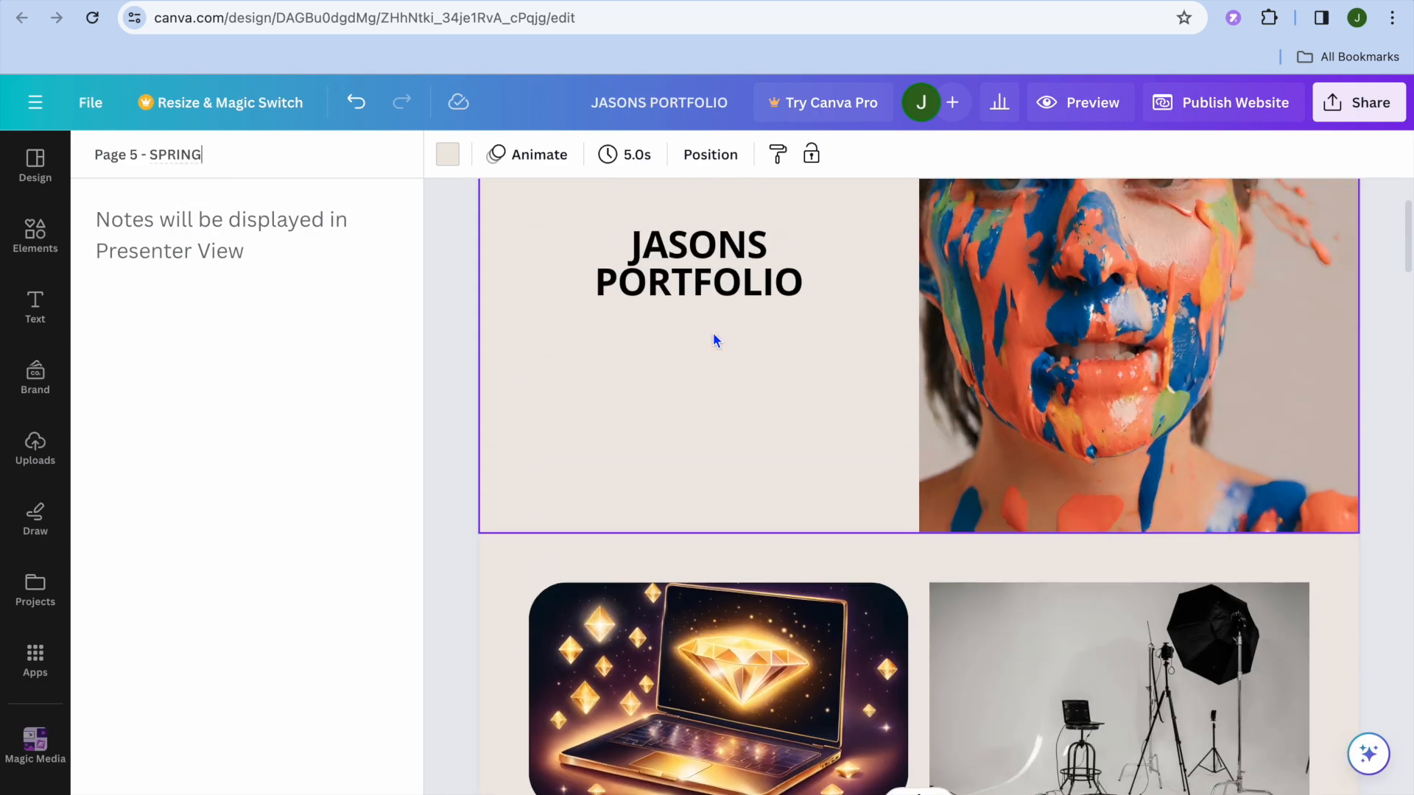
left_click(1077, 103)
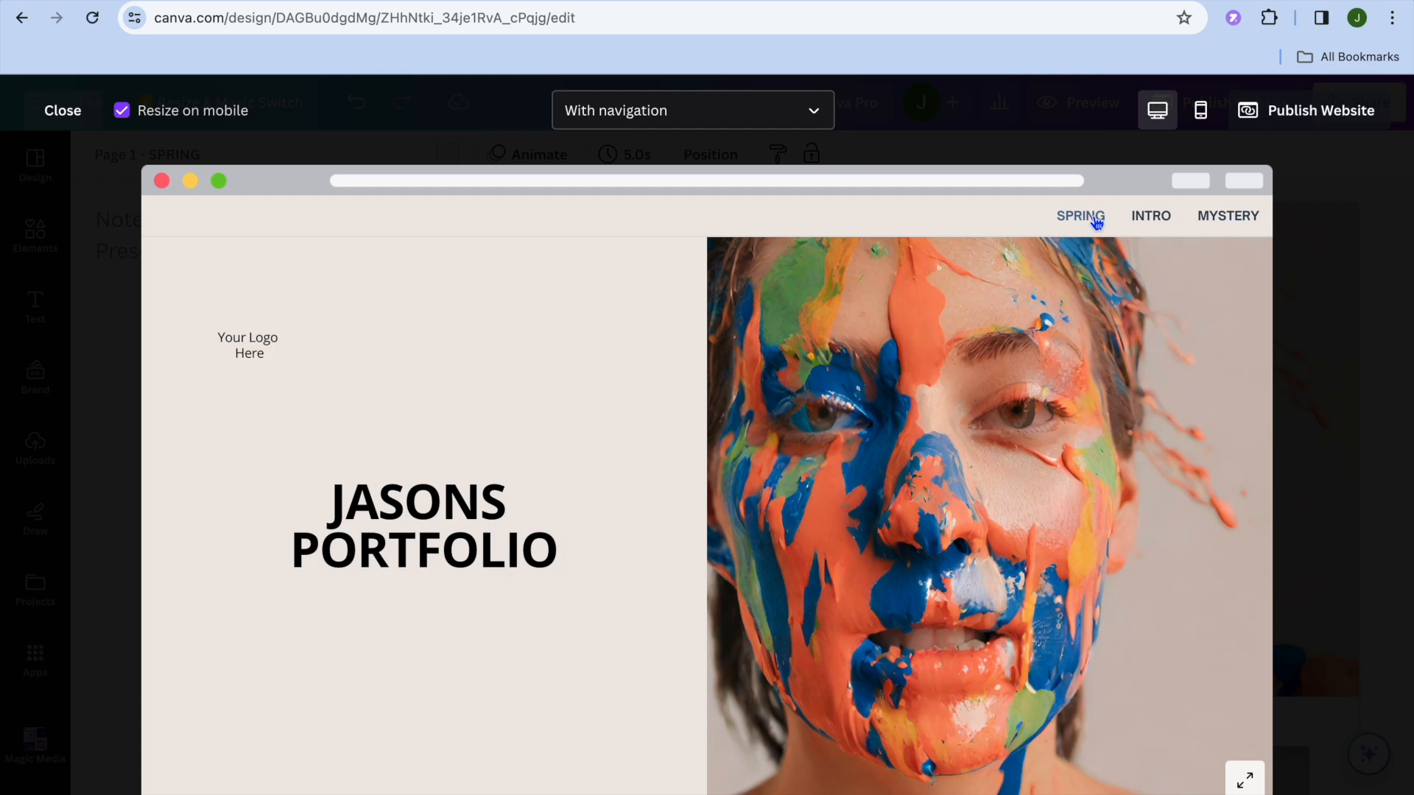
left_click(1152, 219)
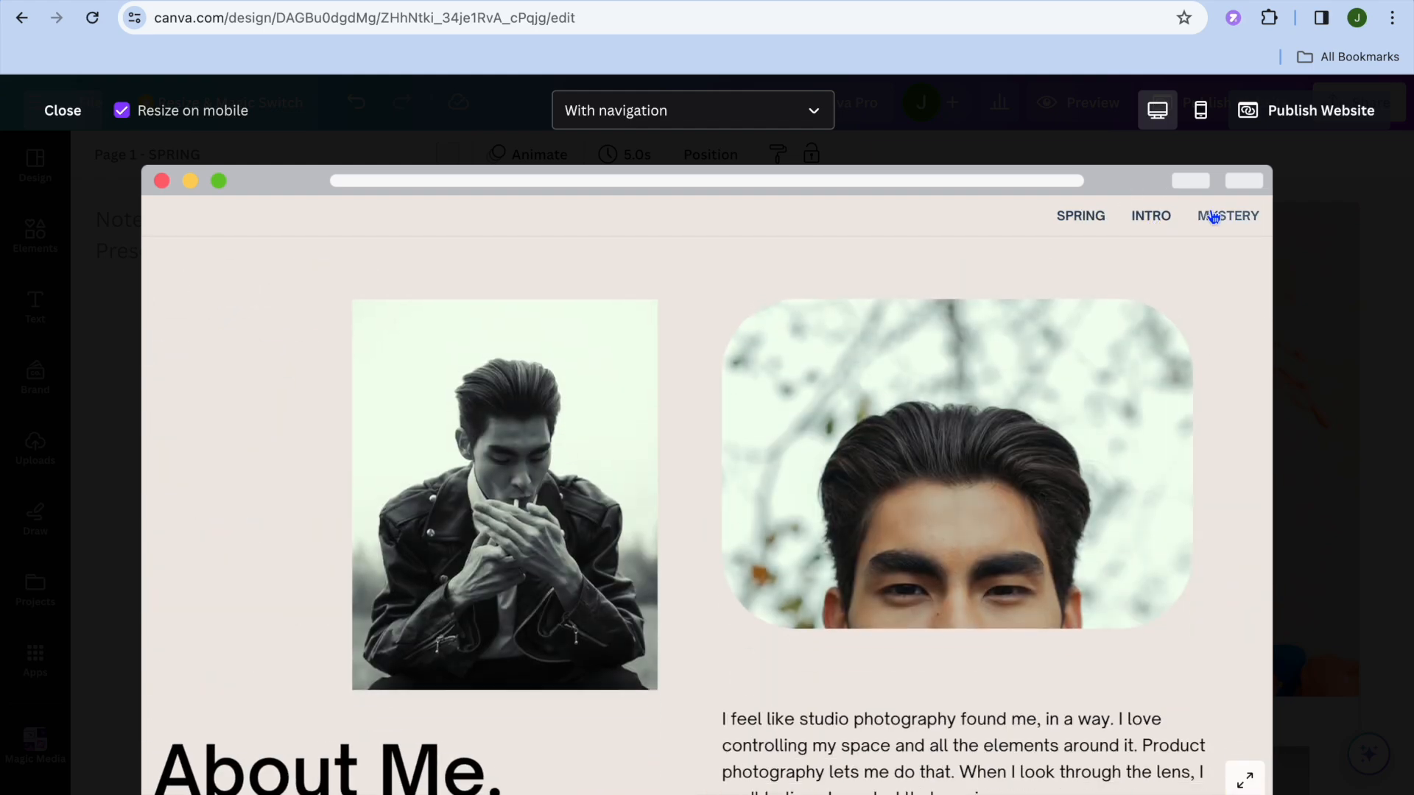
left_click(1217, 216)
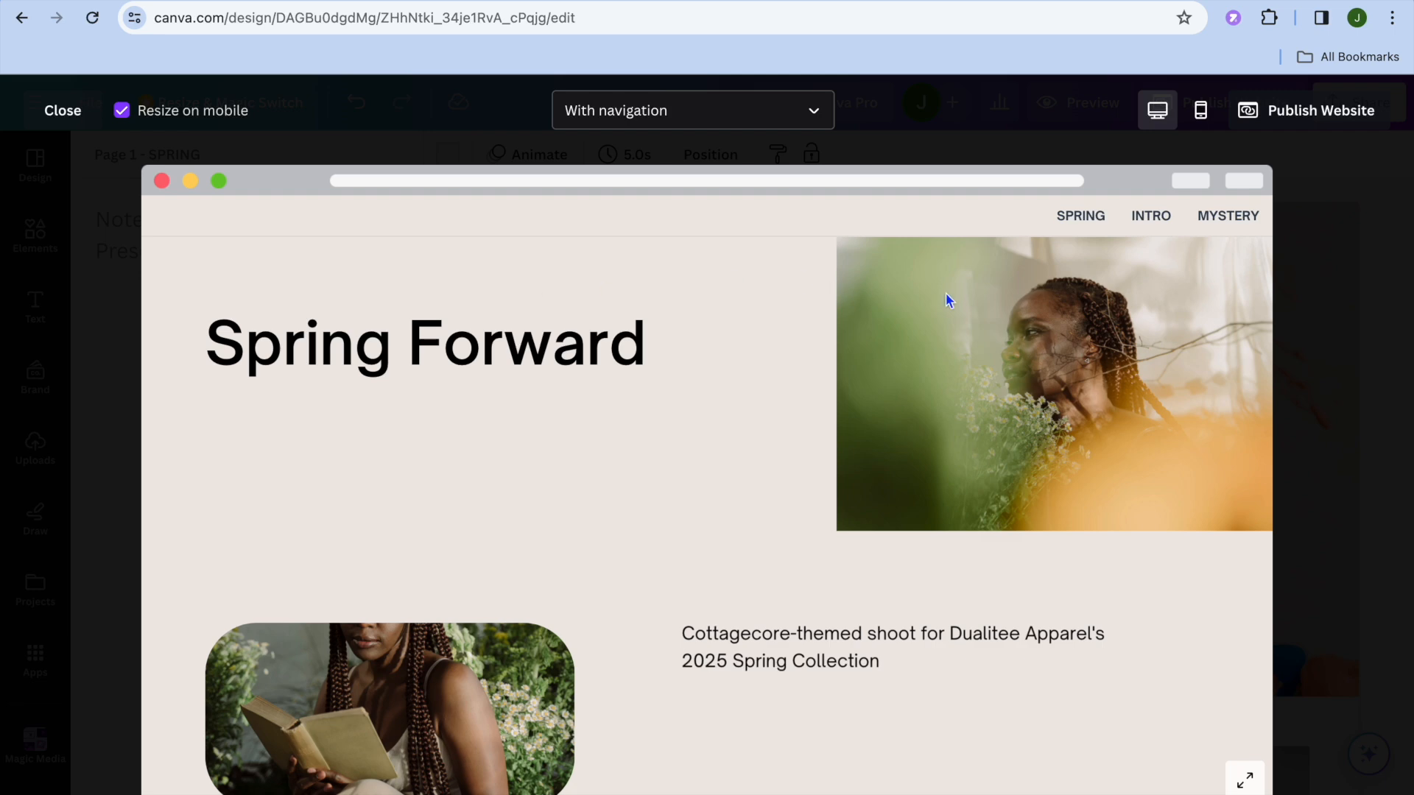
Publish the website with navigation to the free Canva domain, keeping jasons-portfolio as the page URL
left_click(1295, 114)
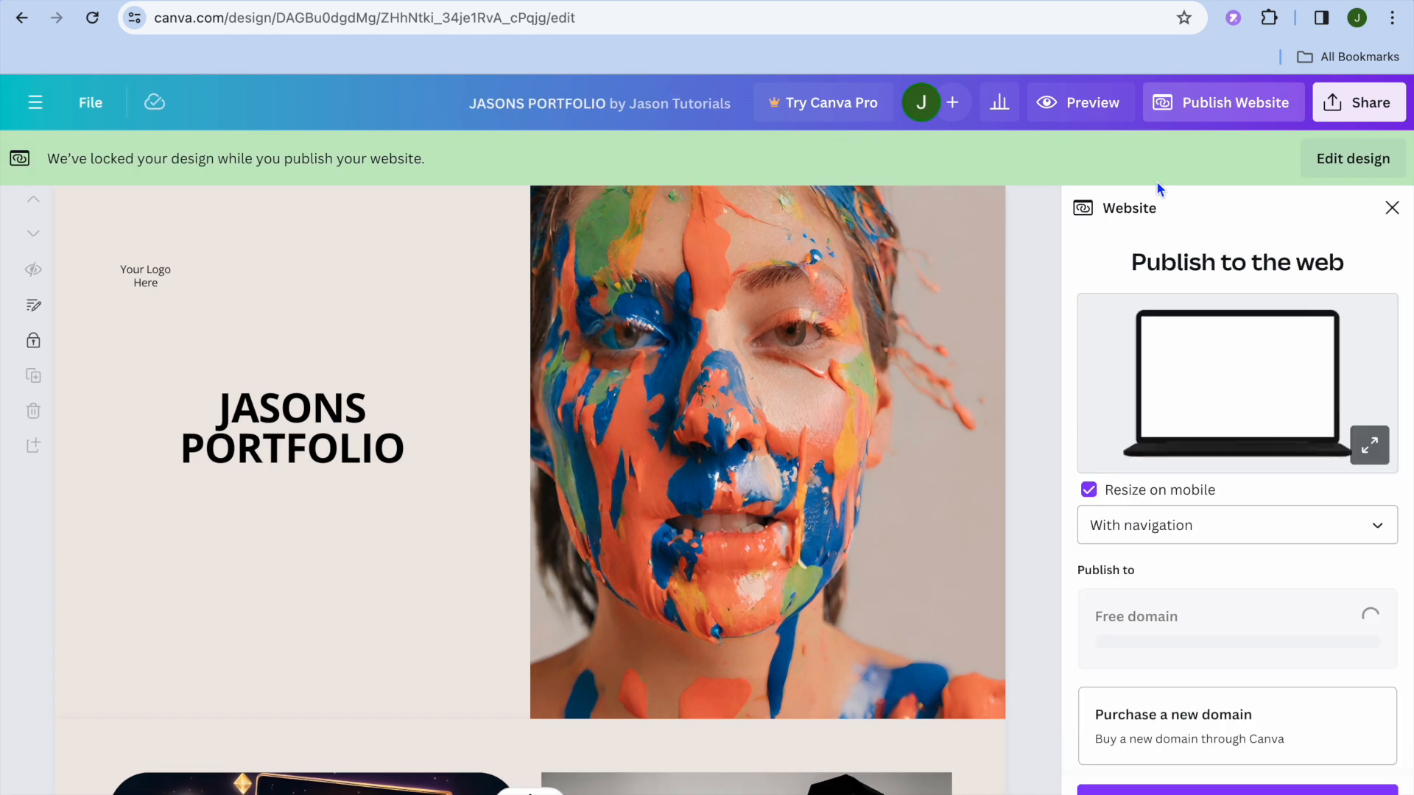
scroll(1228, 488, "down", 2)
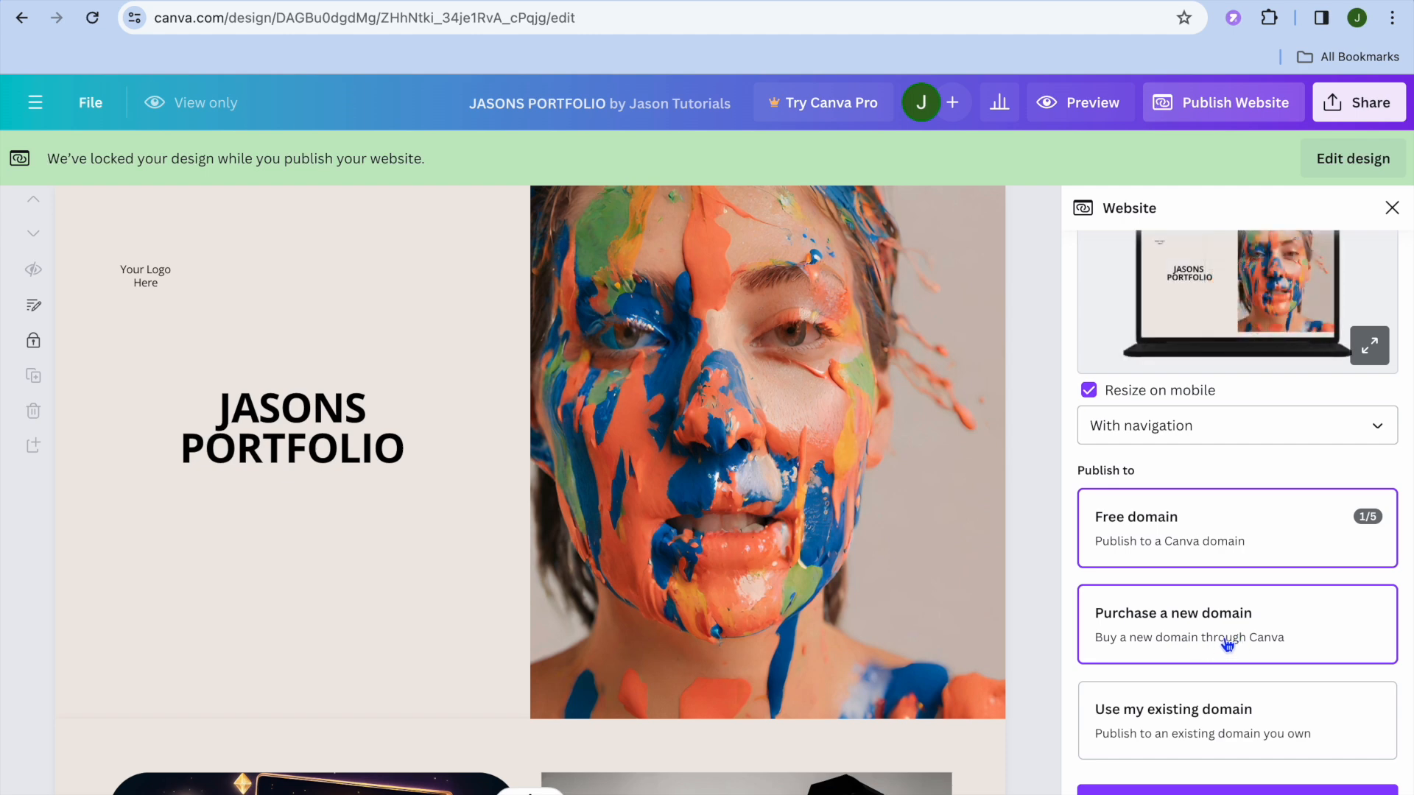
left_click(1199, 789)
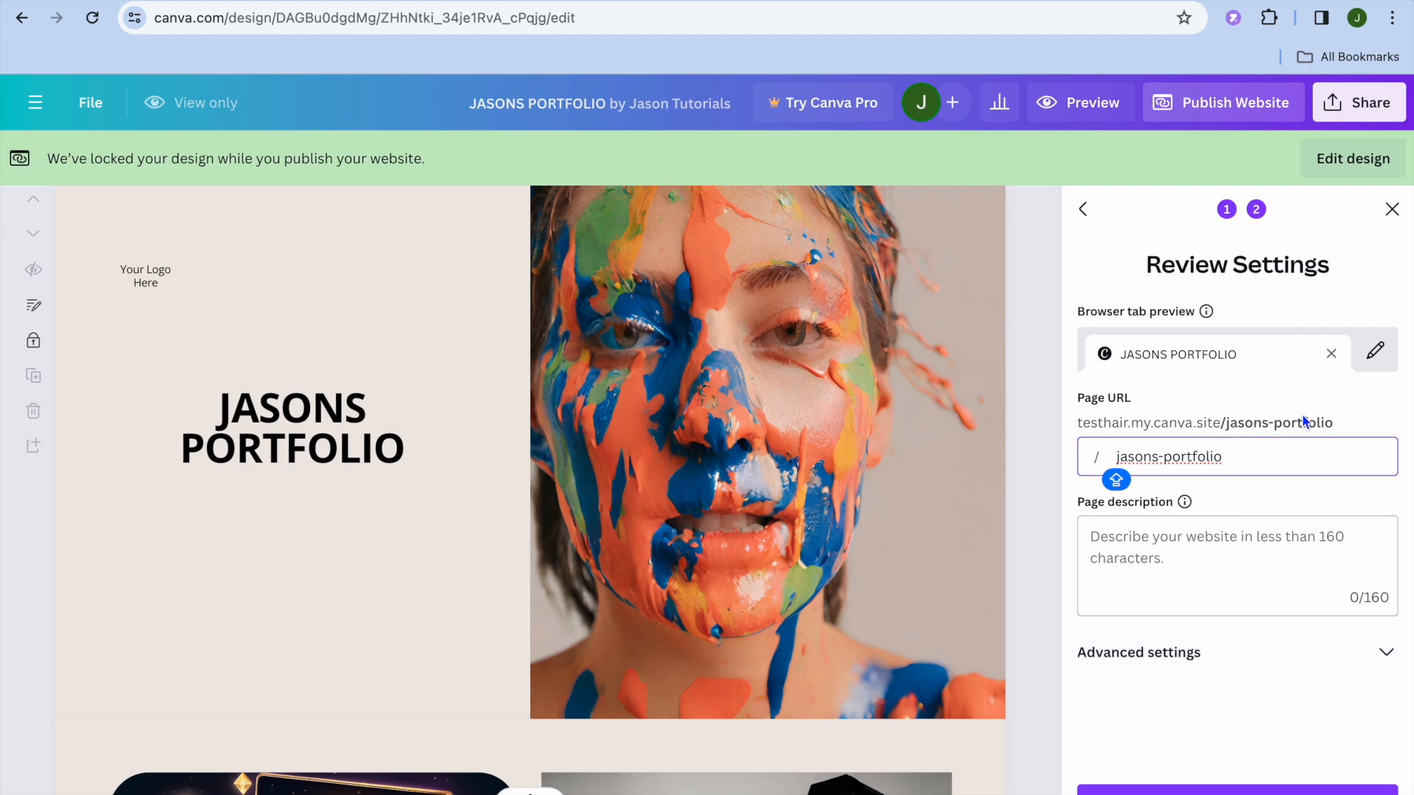
left_click(1337, 416)
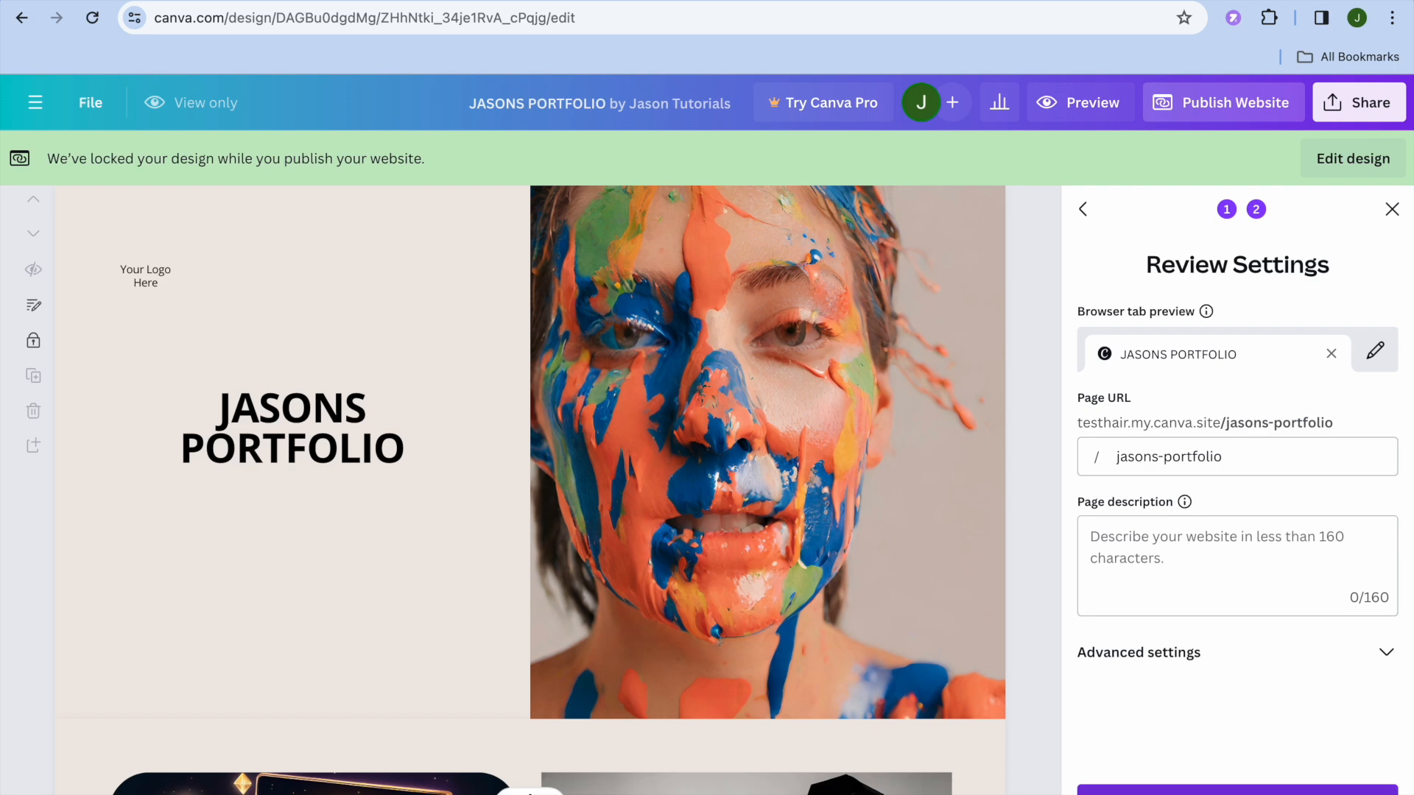
left_click(1237, 791)
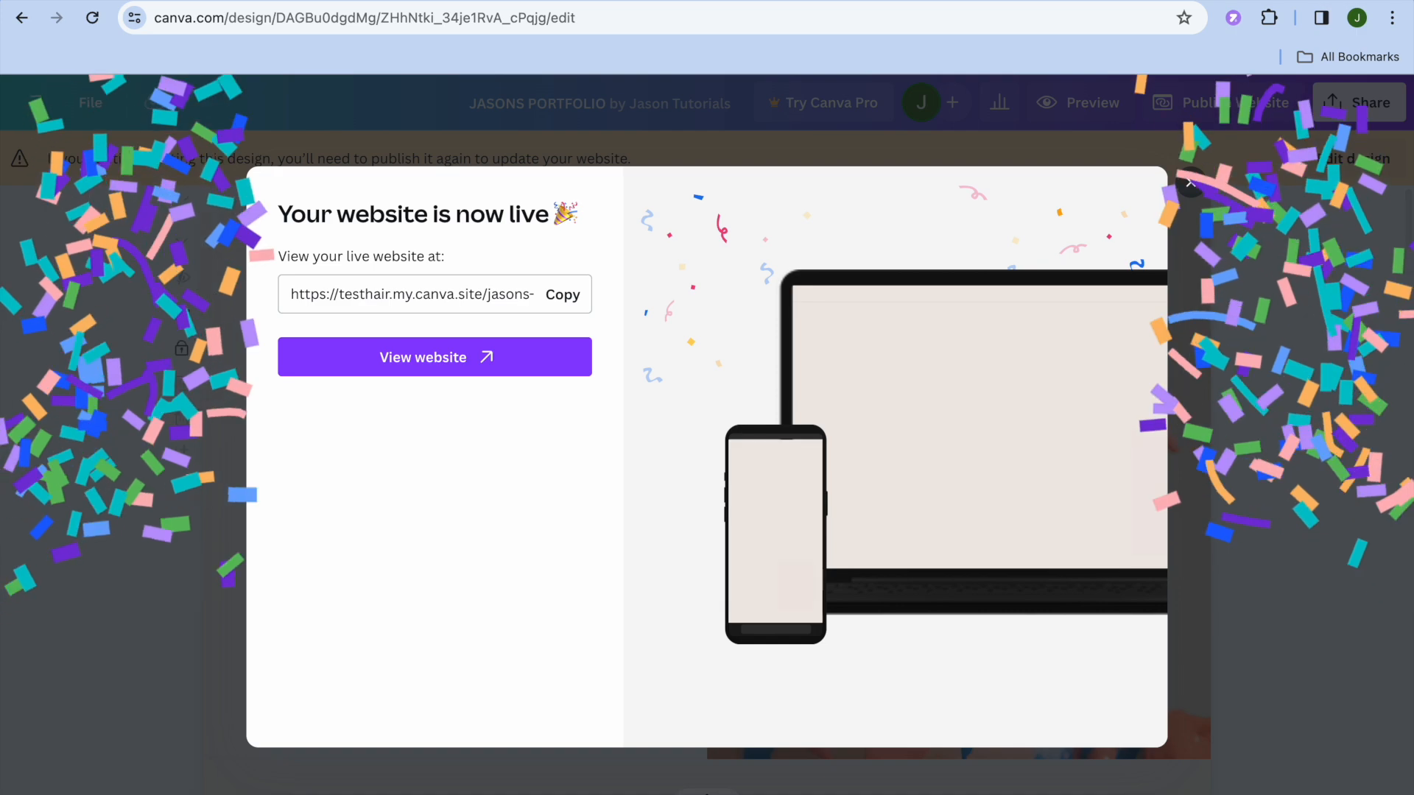
Open the live website and look through its published pages
left_click(486, 374)
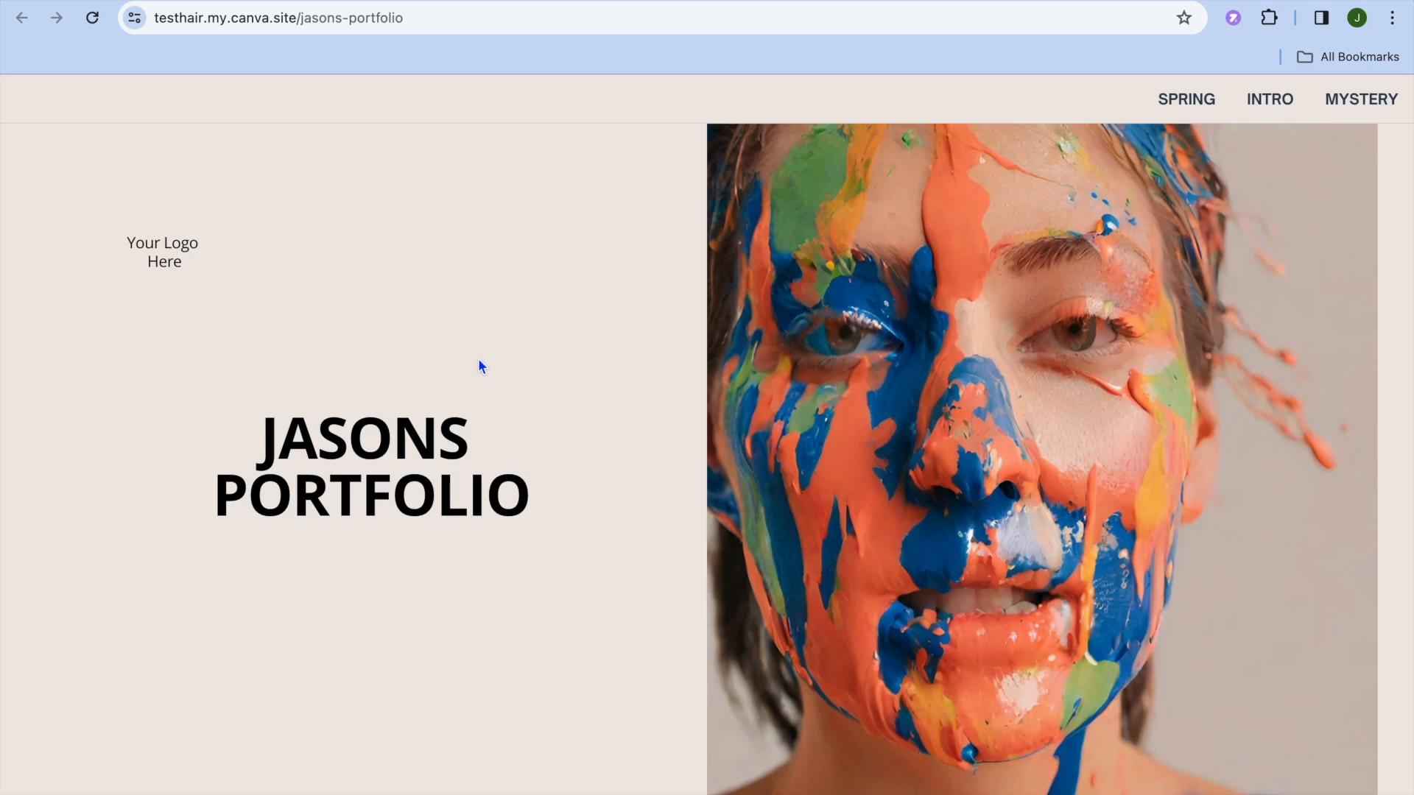
scroll(479, 358, "down", 15)
scroll(479, 357, "down", 12)
scroll(479, 357, "up", 3)
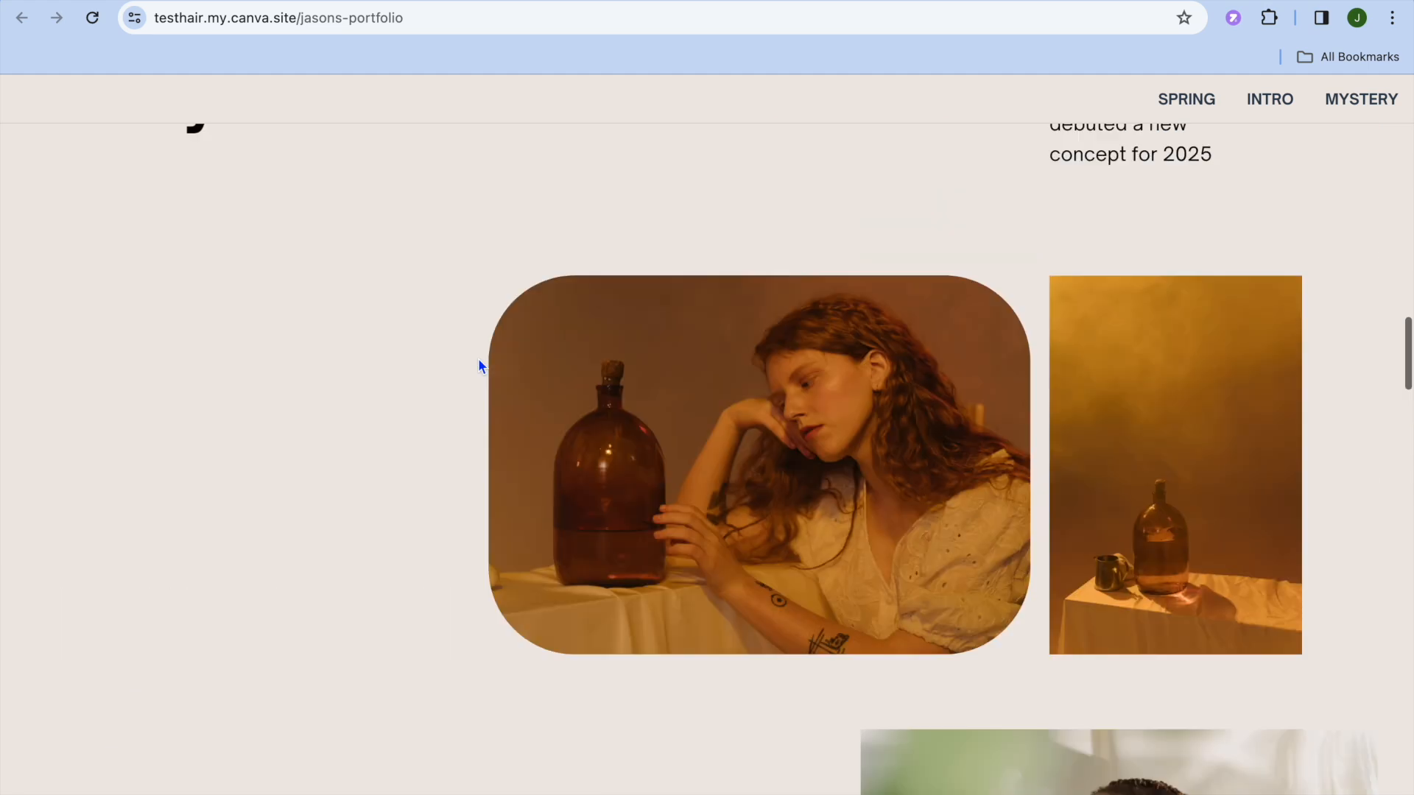